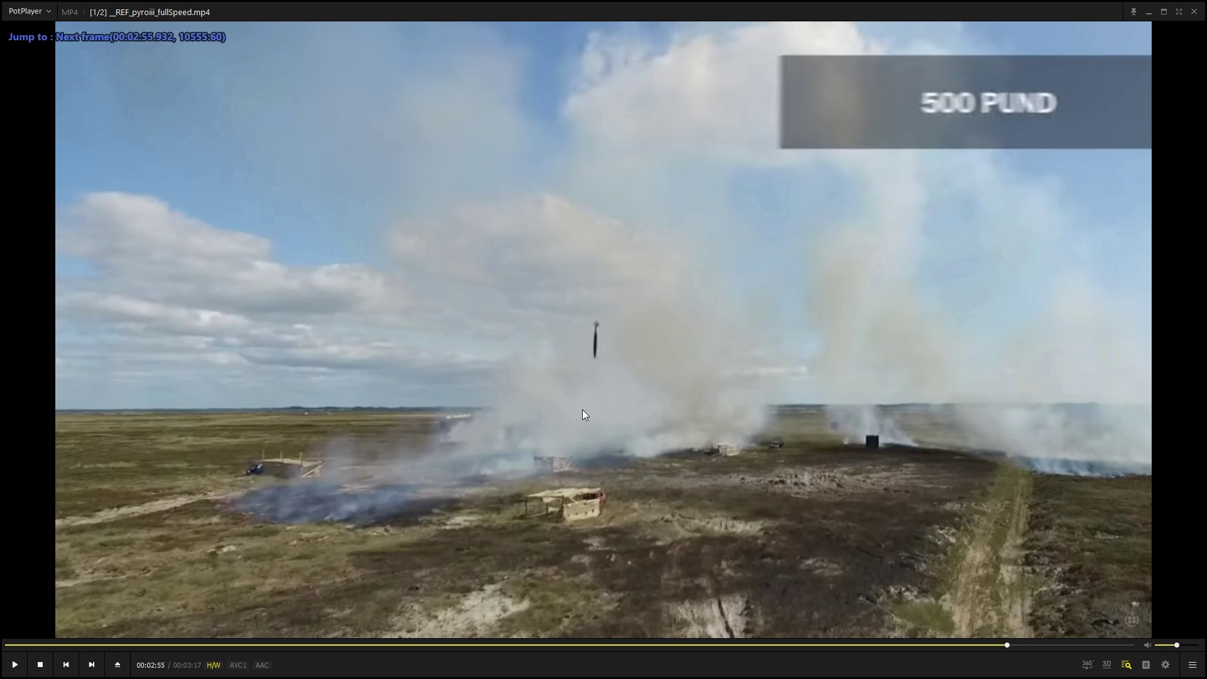
- Advance frame by frame through the 500 PUND explosion to examine the impact, flying debris and growth of the smoke plumes
key("f")
key("f")
key("f")
key("f")
key("f")
key("f")
key("f")
key("f")
key("f")
key("f")
key("f")
key("f")
key("f")
key("f")
key("f")
key("f")
key("f")
key("f")
key("f")
key("f")
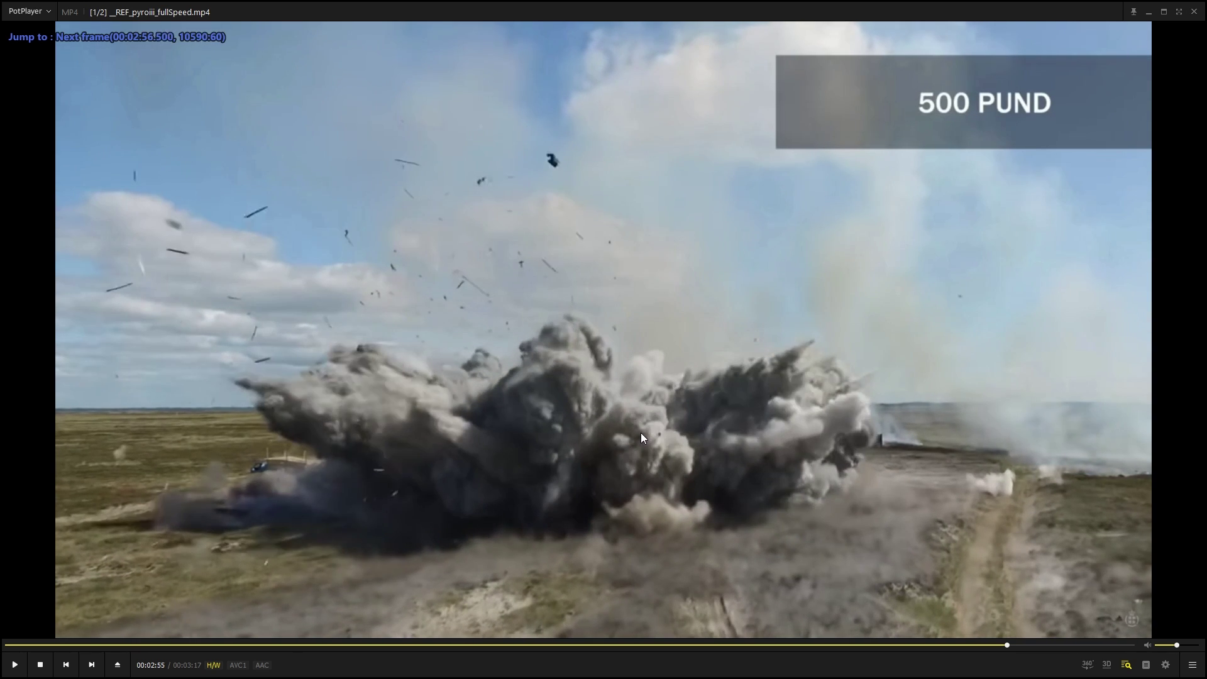
key("f")
key("f")
key("f")
key("f")
key("f")
key("f")
key("f")
key("f")
key("f")
key("f")
key("f")
key("f")
key("f")
key("f")
key("f")
key("f")
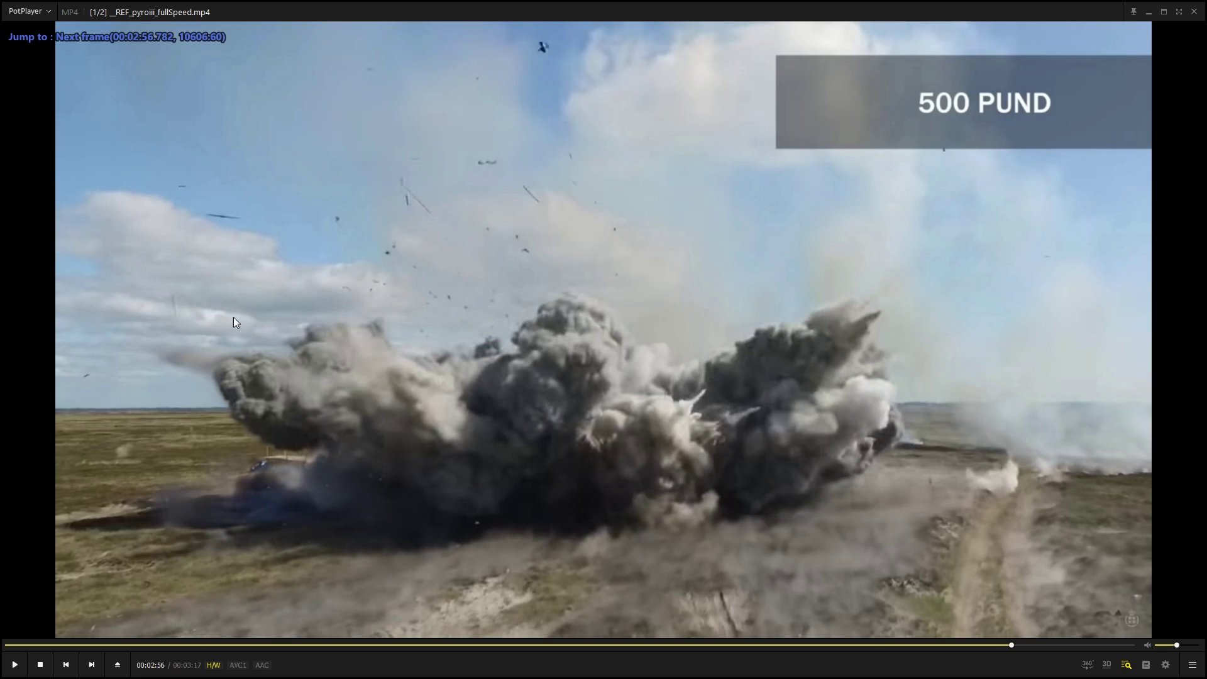
key("f")
key("f")
key("f")
key("f")
key("f")
key("f")
key("f")
key("f")
key("f")
key("f")
key("f")
key("f")
key("f")
key("f")
key("f")
key("f")
key("f")
key("f")
key("f")
key("f")
key("f")
key("f")
key("f")
key("f")
key("f")
key("f")
key("f")
key("f")
key("f")
key("f")
key("f")
key("f")
key("f")
key("f")
key("f")
key("f")
key("f")
key("f")
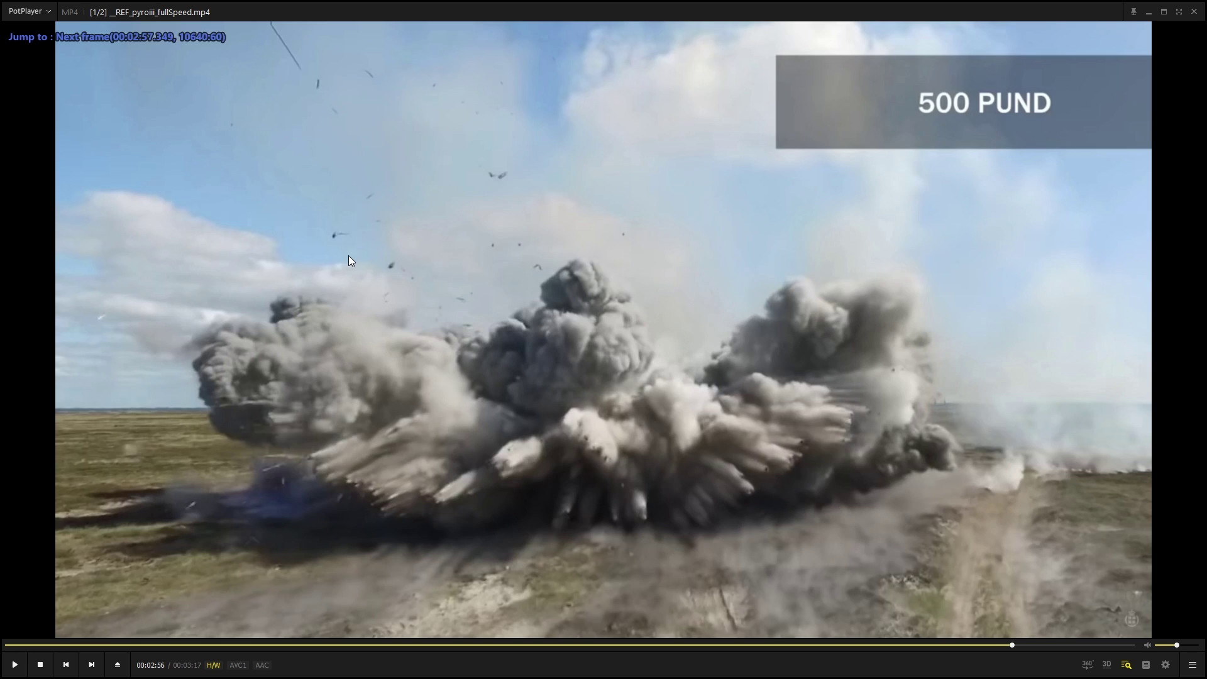
key("f")
key("f")
key("f")
key("f")
key("f")
key("f")
key("f")
key("f")
key("f")
key("f")
key("f")
key("f")
key("f")
key("f")
key("f")
key("f")
key("f")
key("f")
key("f")
key("f")
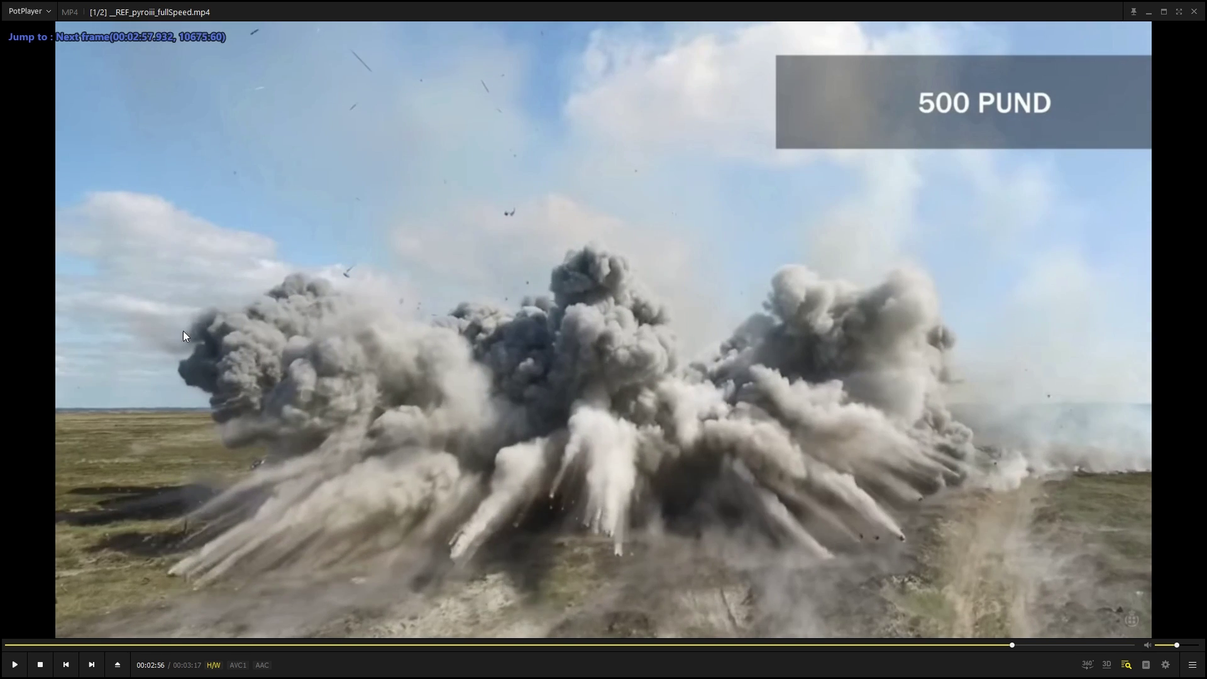
key("f")
key("f")
key("f")
key("f")
key("f")
key("f")
key("f")
key("f")
key("f")
key("f")
key("f")
key("f")
key("f")
key("f")
key("f")
key("f")
key("f")
key("f")
key("f")
key("f")
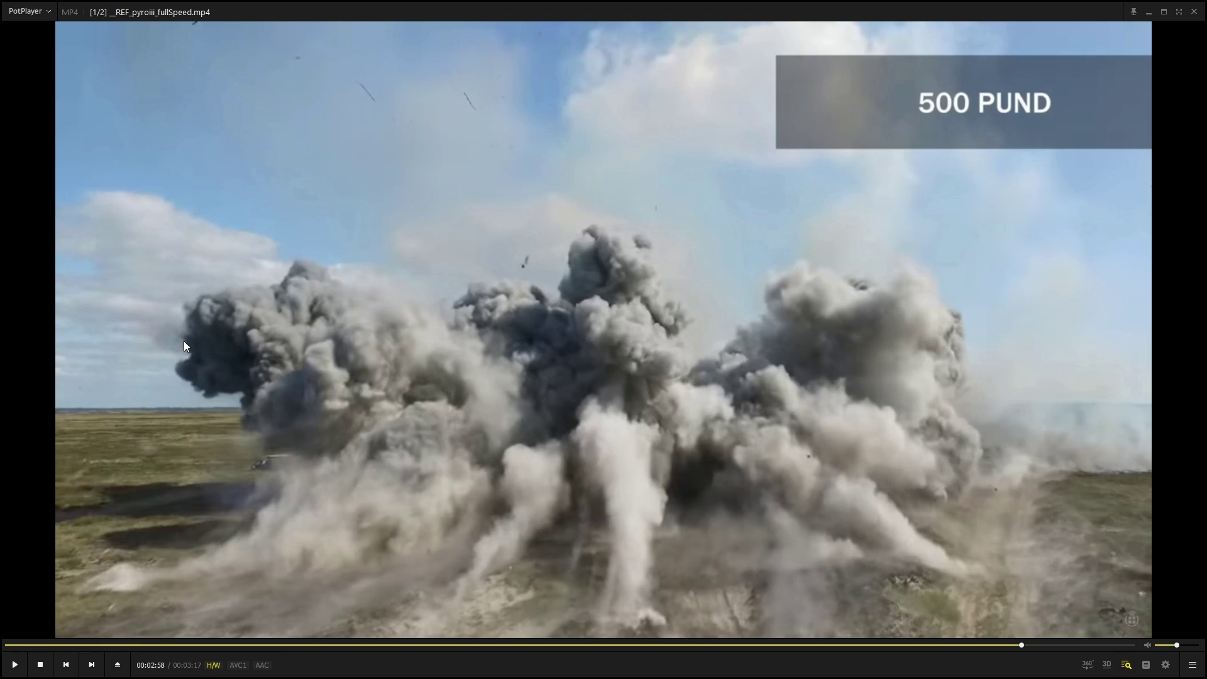
- Step backward frame by frame through the 500 PUND explosion to re-examine the smoke plumes and the dust trails shooting outward
key("d")
key("d")
key("d")
key("d")
key("d")
key("d")
key("d")
key("d")
key("d")
key("d")
key("d")
key("d")
key("d")
key("d")
key("d")
key("d")
key("d")
key("d")
key("d")
key("d")
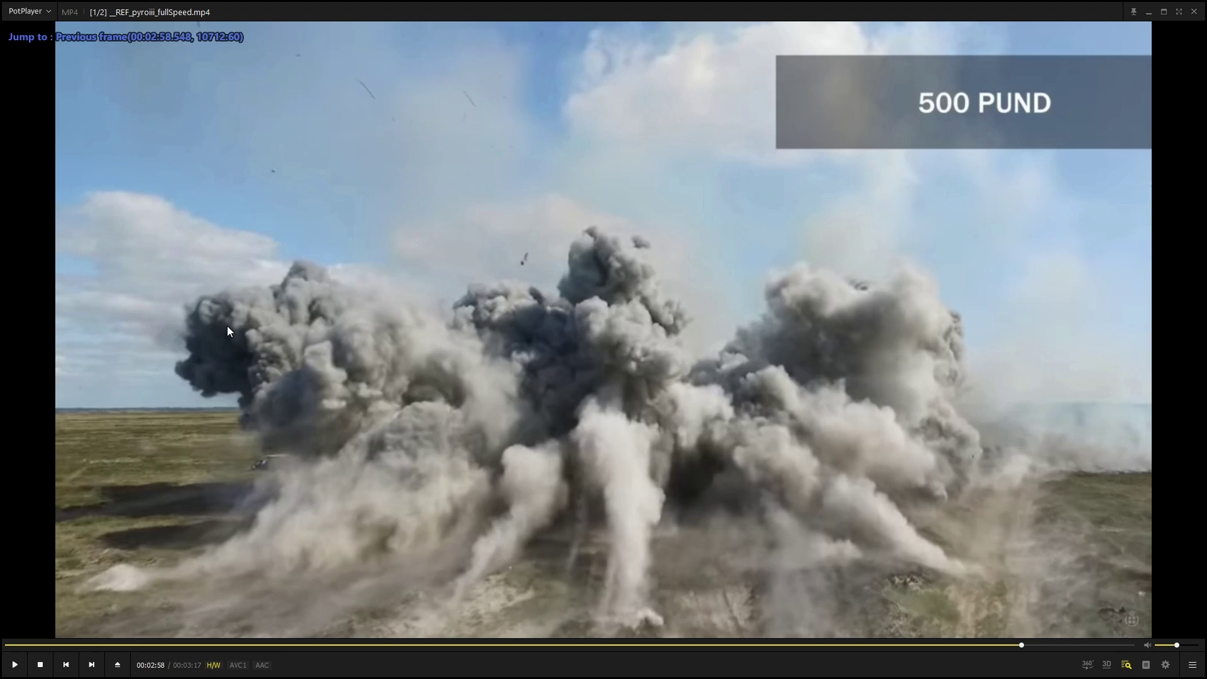
key("d")
key("d")
key("d")
key("d")
key("d")
key("d")
key("d")
key("d")
key("d")
key("d")
key("d")
key("d")
key("d")
key("d")
key("d")
key("d")
key("d")
key("d")
key("d")
key("d")
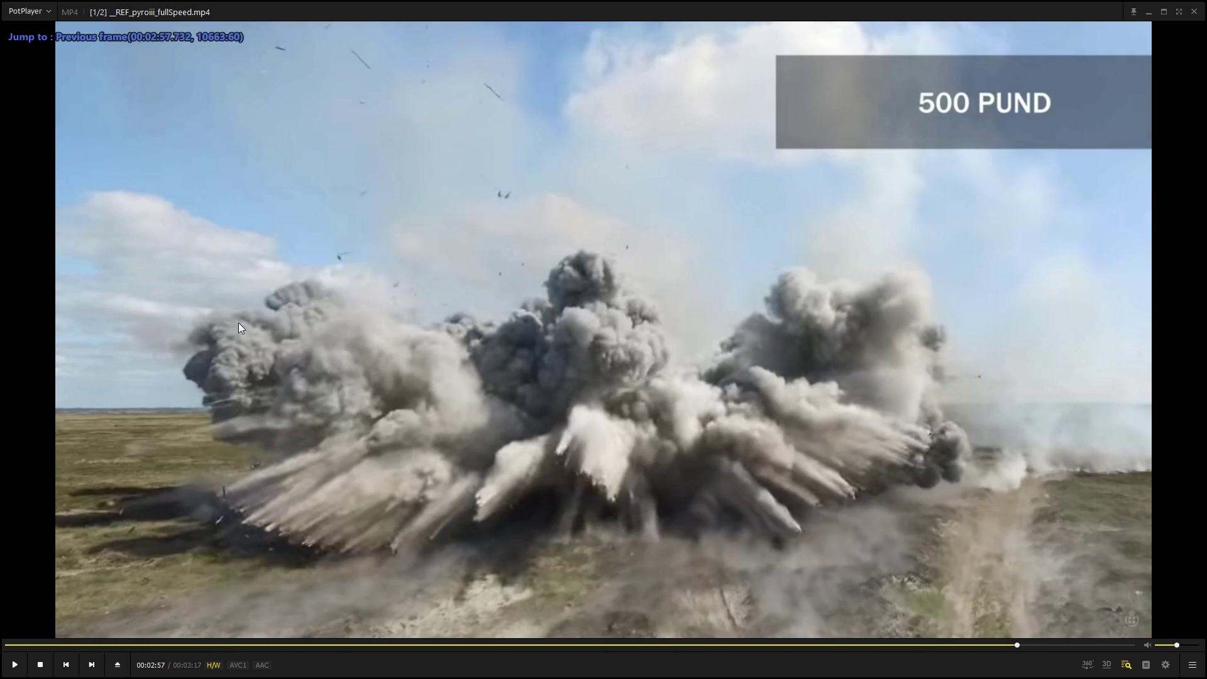
- Advance frame by frame through the 500 PUND explosion to examine how the dust trails shoot outward and lengthen along the ground
key("f")
key("f")
key("f")
key("f")
key("f")
key("f")
key("f")
key("f")
key("f")
key("f")
key("f")
key("f")
key("f")
key("f")
key("f")
key("f")
key("f")
key("f")
key("f")
key("f")
key("f")
key("f")
key("f")
key("f")
key("f")
key("f")
key("f")
key("f")
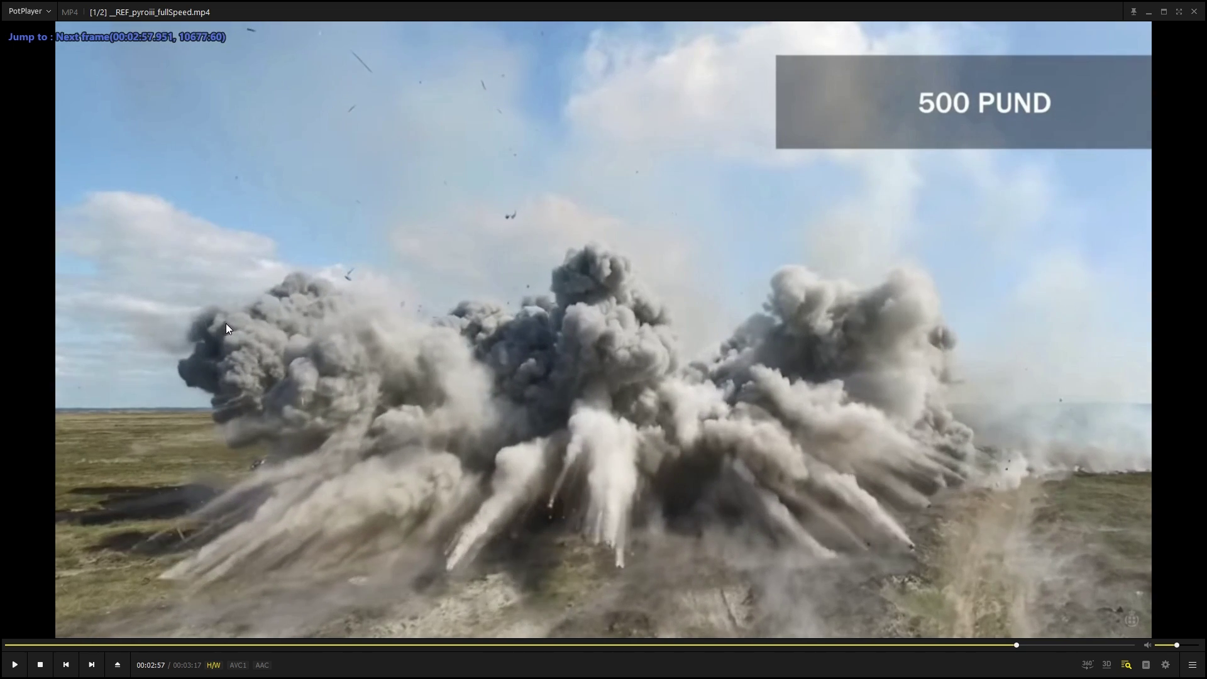
key("f")
key("f")
key("f")
key("f")
key("f")
key("f")
key("f")
key("f")
key("f")
key("f")
key("f")
key("f")
key("f")
key("f")
key("f")
key("f")
key("f")
key("f")
key("f")
key("f")
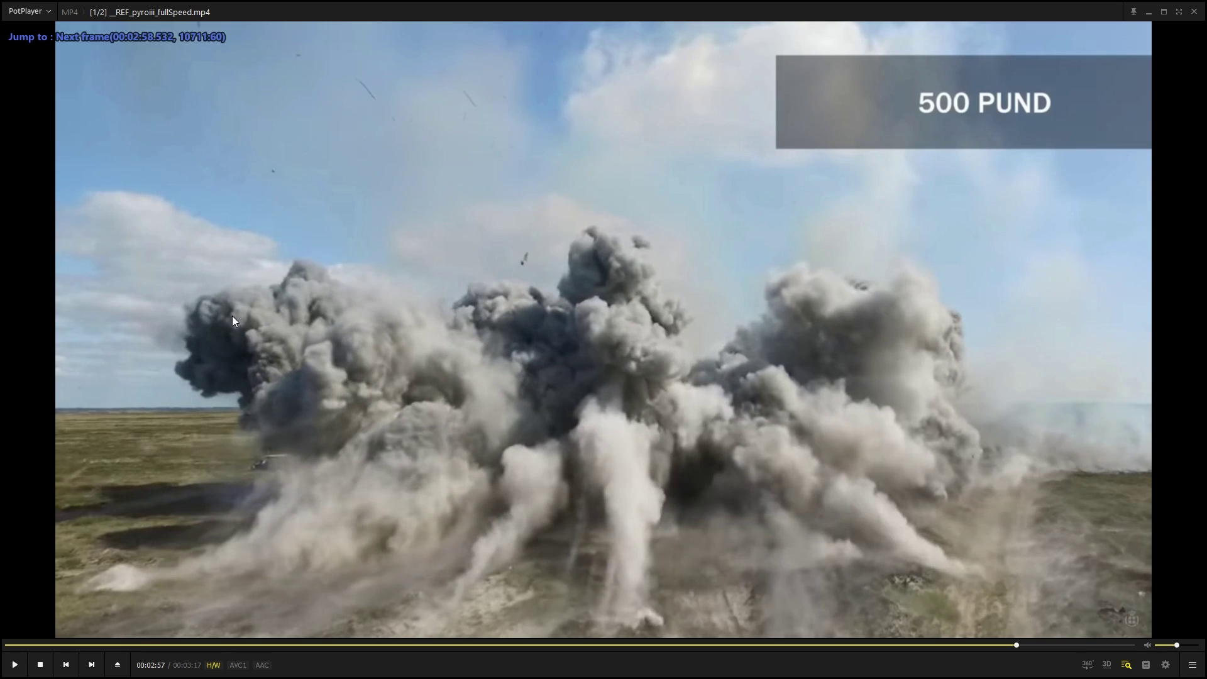
- Step backward frame by frame to the late stage of the 500 PUND explosion to re-examine its dust trails and smoke plumes
key("d")
key("d")
key("d")
key("d")
key("d")
key("d")
key("d")
key("d")
key("d")
key("d")
key("d")
key("d")
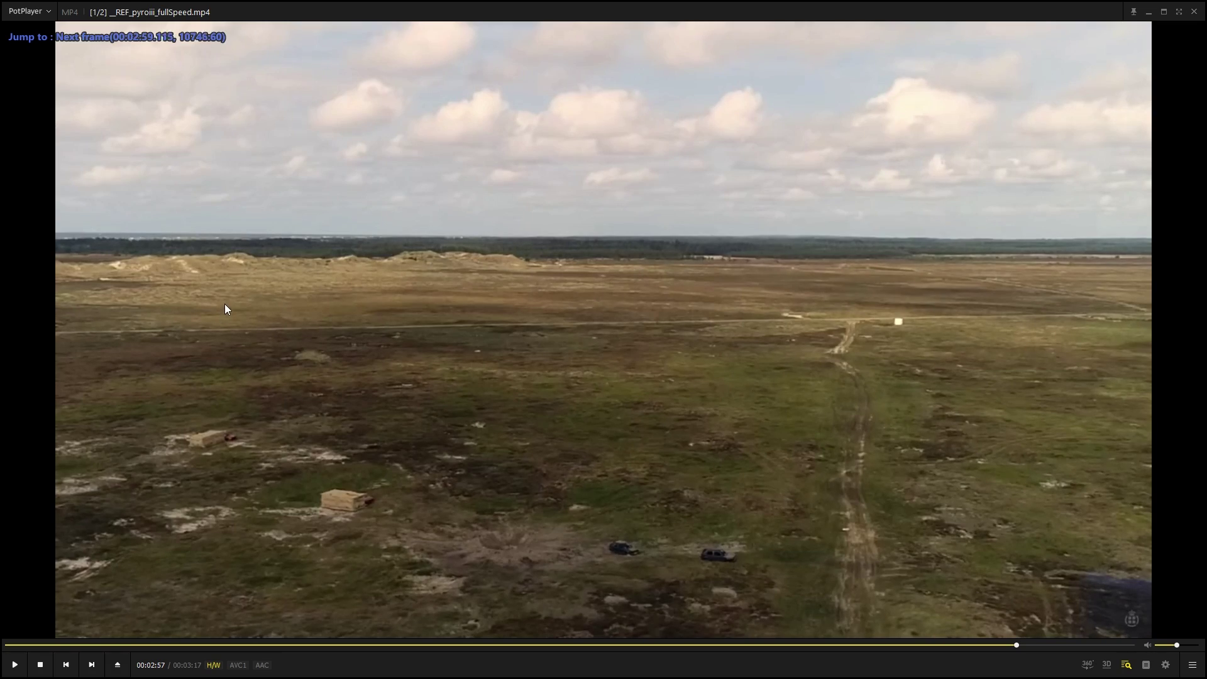
key("d")
key("d")
key("d")
key("d")
key("d")
key("d")
key("d")
key("d")
key("d")
key("d")
key("d")
key("d")
key("d")
key("d")
key("d")
key("d")
key("d")
key("d")
key("d")
key("d")
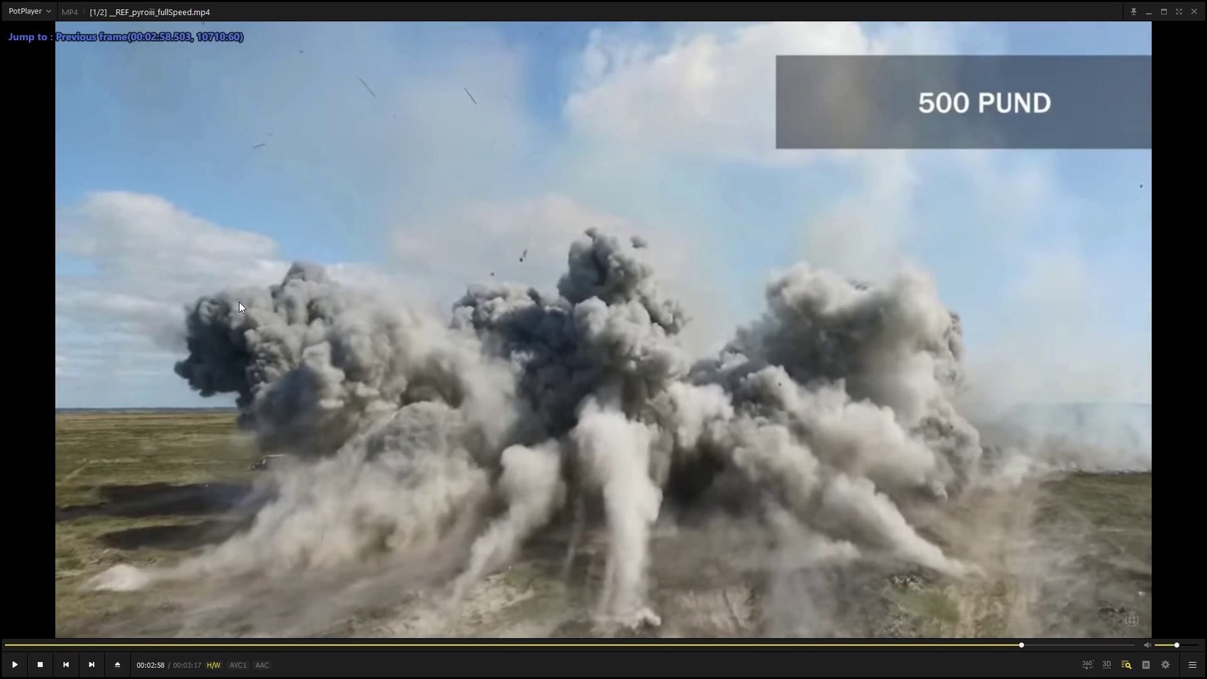
- Advance frame by frame through the 500 PUND shot to examine the tips of the dust trails and the falling debris
key("f")
key("f")
key("f")
key("f")
key("f")
key("f")
key("f")
key("f")
key("f")
key("f")
key("f")
key("f")
key("f")
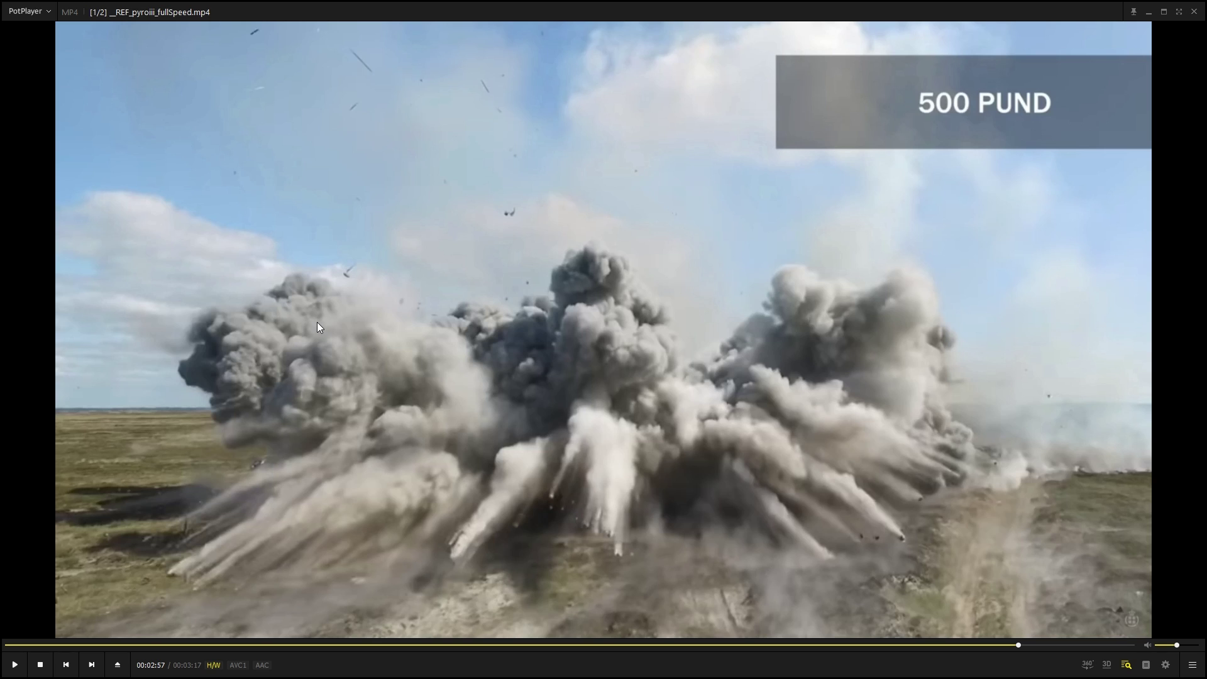
- Step backward frame by frame to the earlier outward burst of the 500 PUND explosion to examine where the dust trails originate
key("d")
key("d")
key("d")
key("d")
key("d")
key("d")
key("d")
key("d")
key("d")
key("d")
key("d")
key("d")
key("d")
key("d")
key("d")
key("d")
key("d")
key("d")
key("d")
key("d")
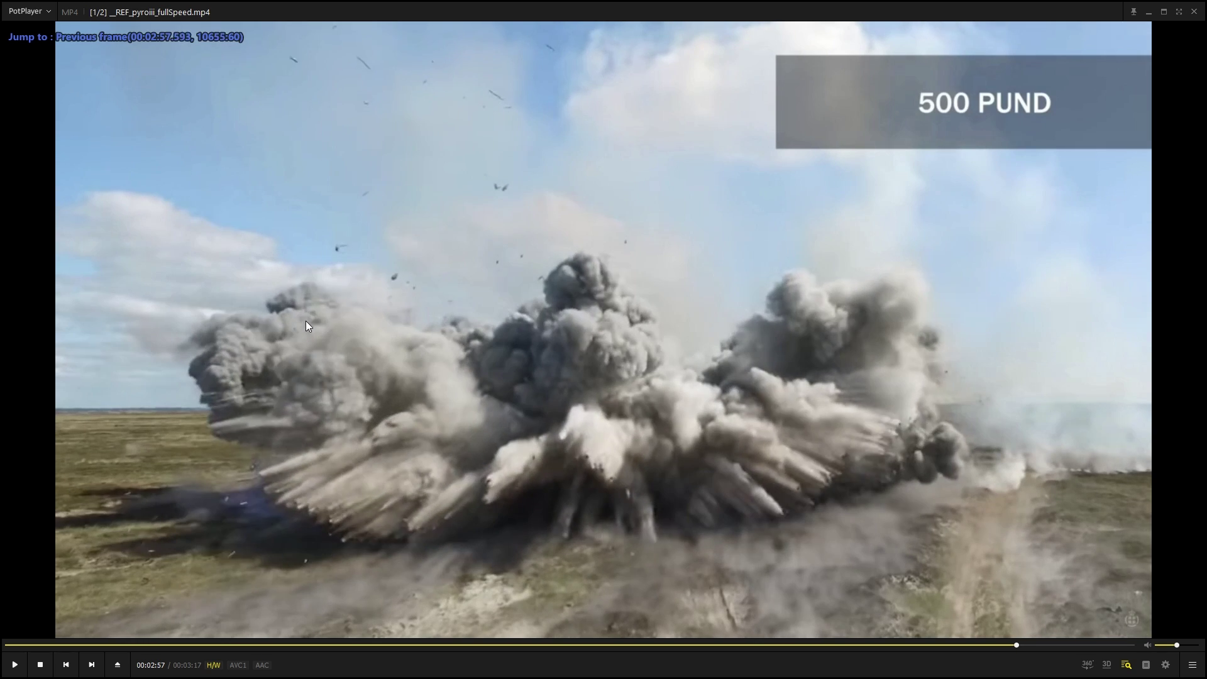
- Advance frame by frame from the outward burst to examine how the dense dust fan separates into individual trails
key("f")
key("f")
key("f")
key("f")
key("f")
key("f")
key("f")
key("f")
key("f")
key("f")
key("f")
key("f")
key("f")
key("f")
key("f")
key("f")
key("f")
key("f")
key("f")
key("f")
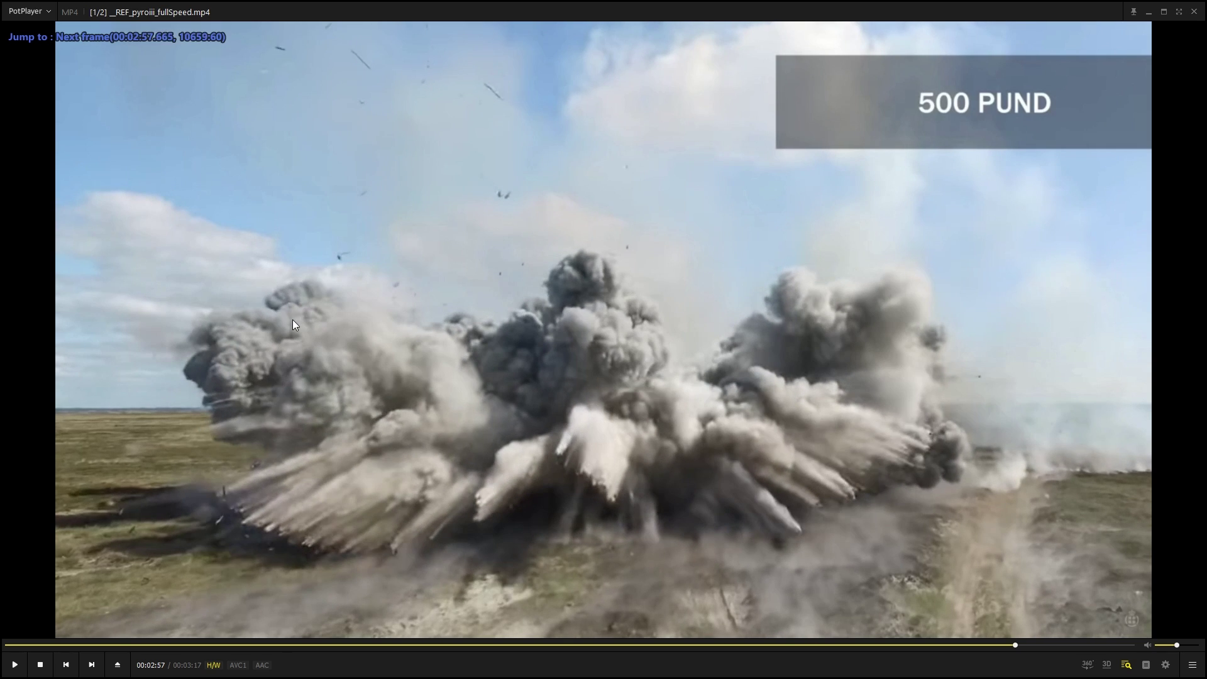
key("f")
key("f")
key("f")
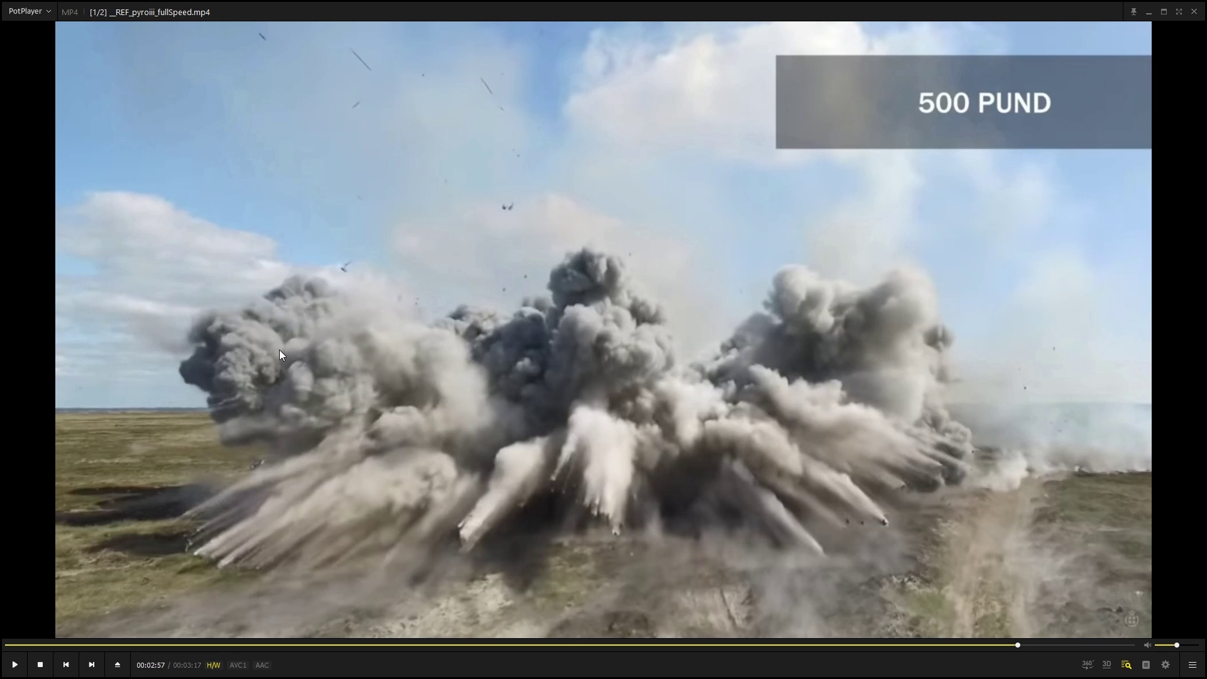
- Replay the outward burst frame by frame to examine the debris pieces leading the dust trails near the ground
key("d")
key("d")
key("f")
key("f")
key("f")
key("f")
key("f")
key("f")
key("f")
key("f")
key("f")
key("f")
key("f")
key("f")
key("f")
key("f")
key("f")
key("f")
key("f")
key("f")
key("f")
key("f")
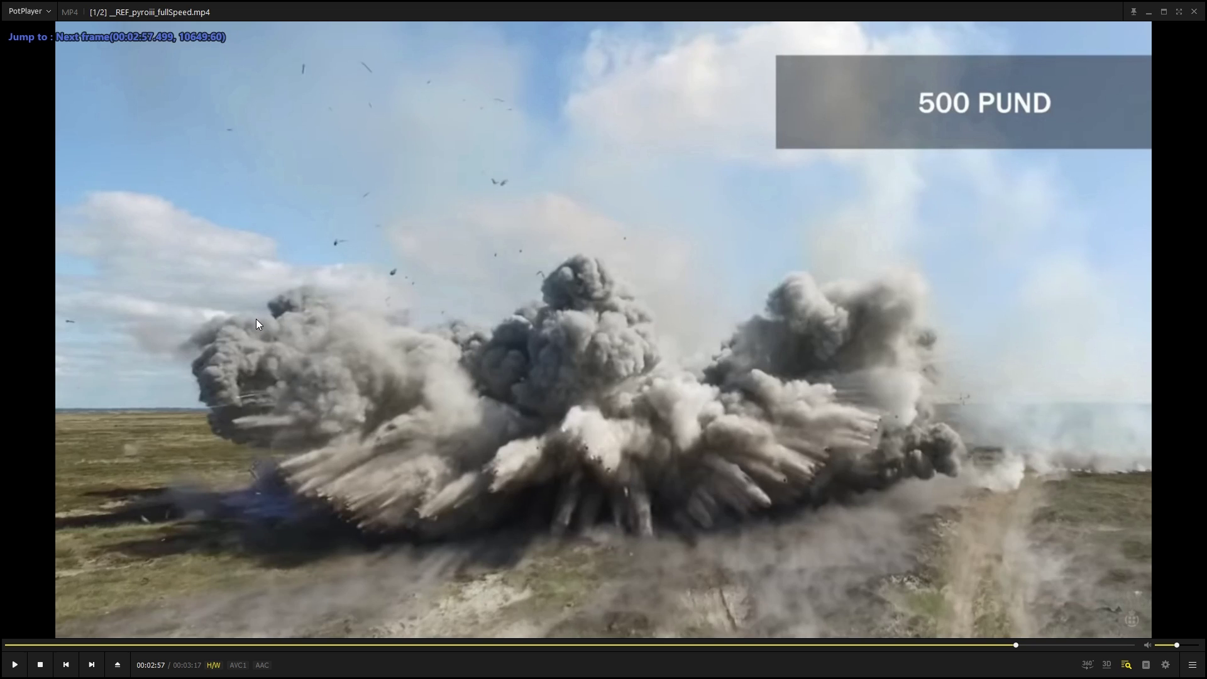
- Advance the 500 PUND shot frame by frame to examine how the dust trails reach the ground and spread under the plumes
key("f")
key("f")
key("f")
key("f")
key("f")
key("f")
key("f")
key("f")
key("f")
key("f")
key("f")
key("f")
key("f")
key("f")
key("f")
key("f")
key("f")
key("f")
key("f")
key("f")
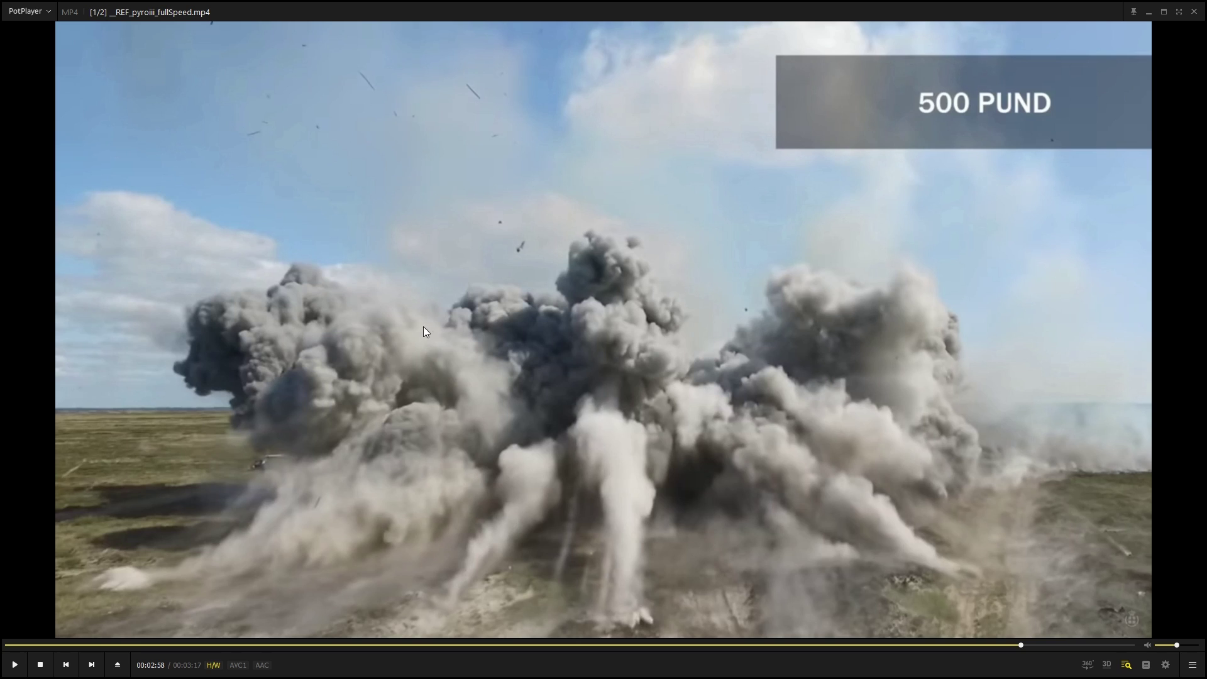
- Switch from the reference video to the dopnet1 network in Houdini
key("super")
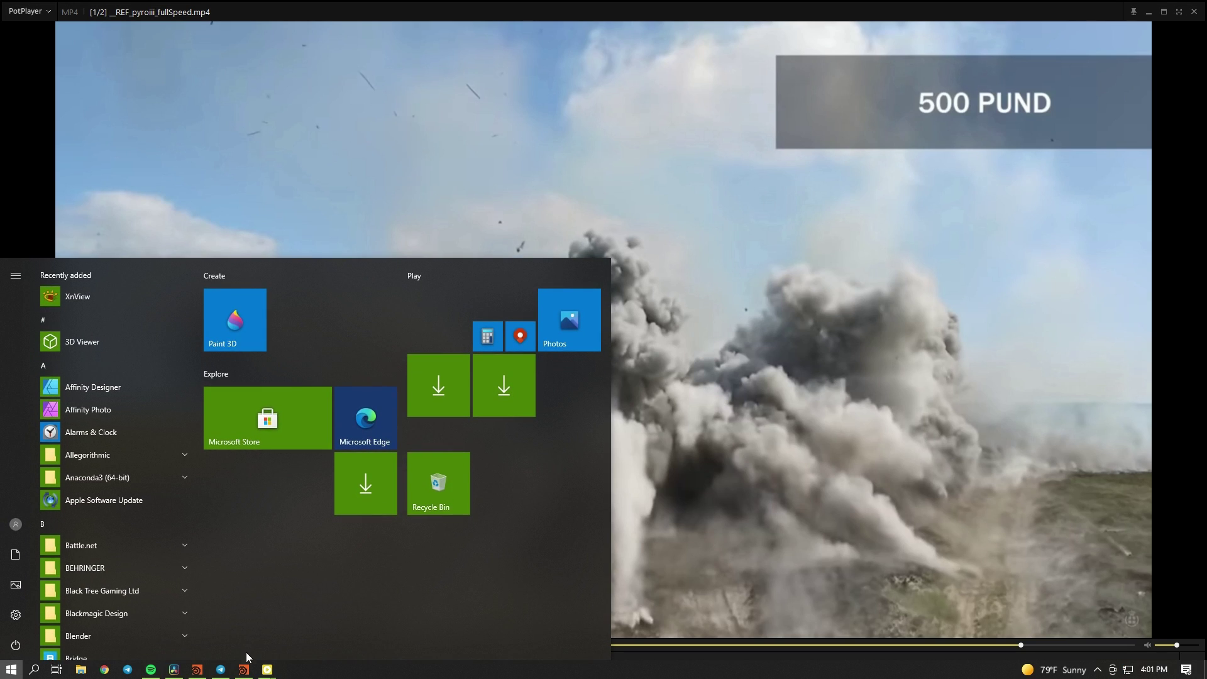
left_click(198, 667)
key("Tab")
type("gas wind")
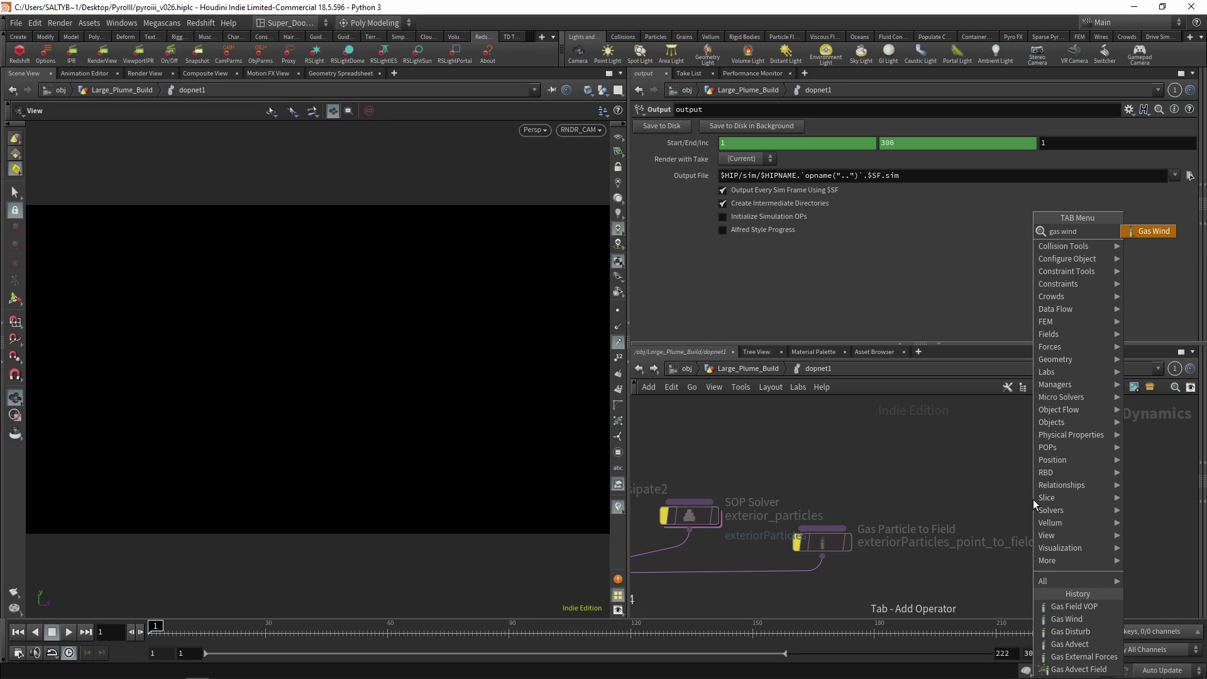
key("Return")
left_click(1032, 499)
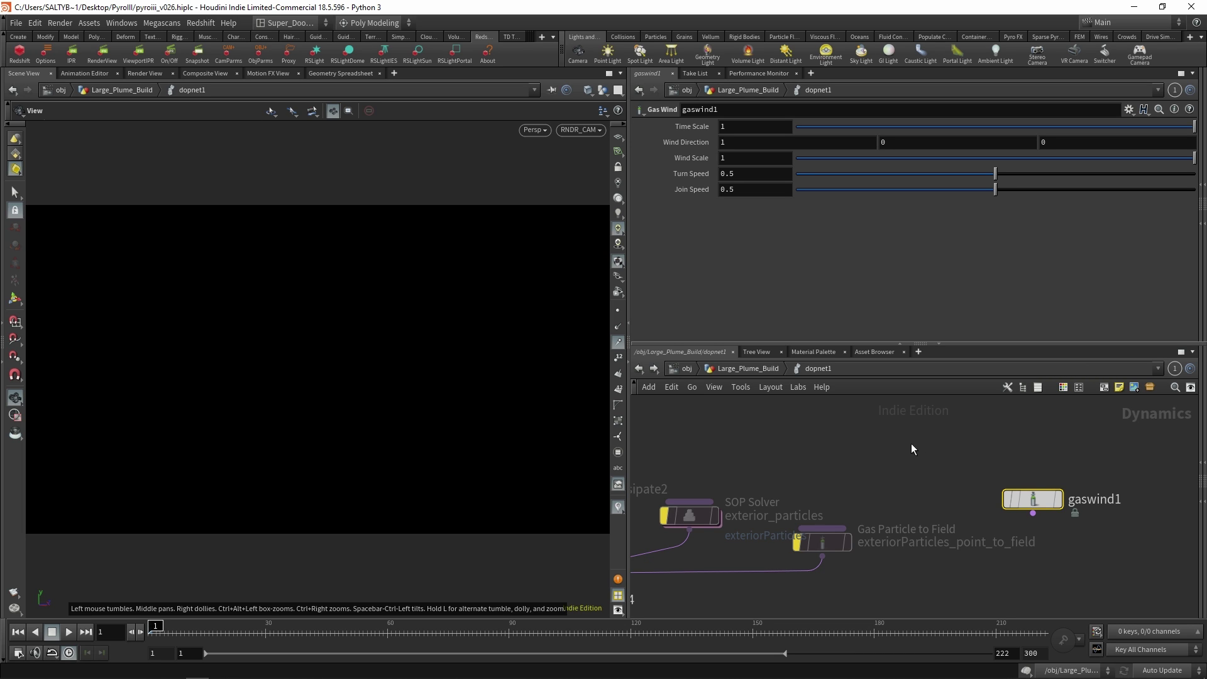
left_click(1033, 513)
- Add a Gas Field VOP node in dopnet1 beside the exteriorParticles_point_to_field node
key("Tab")
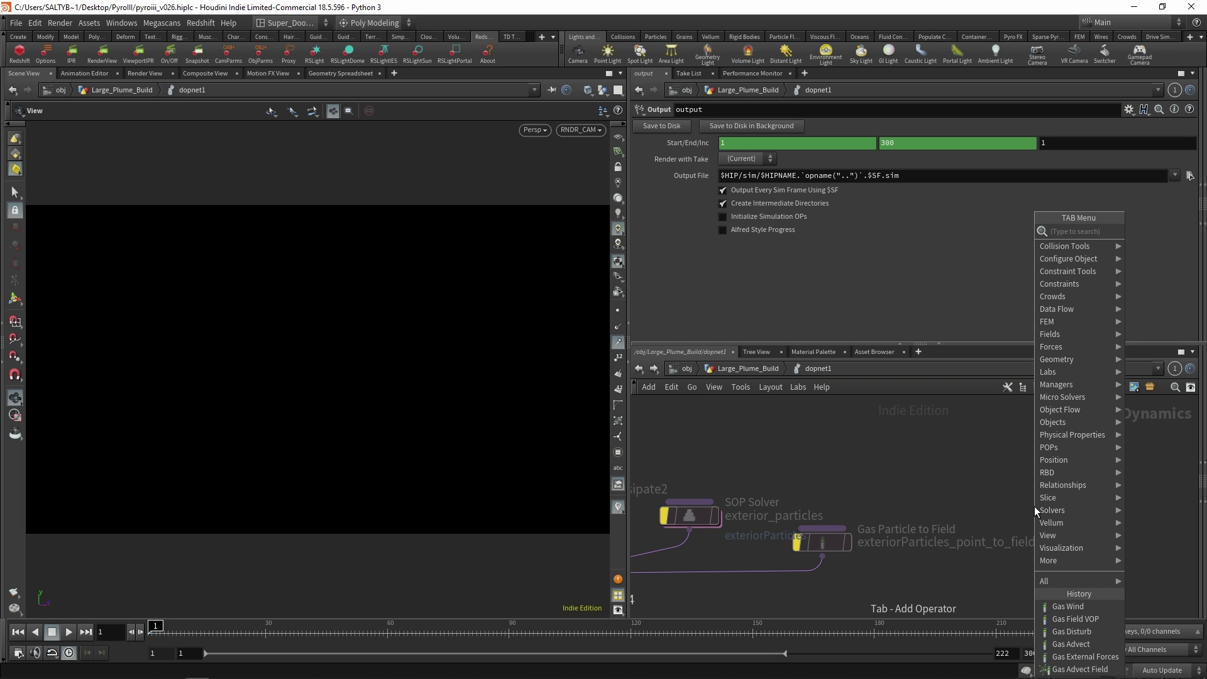
type("gas")
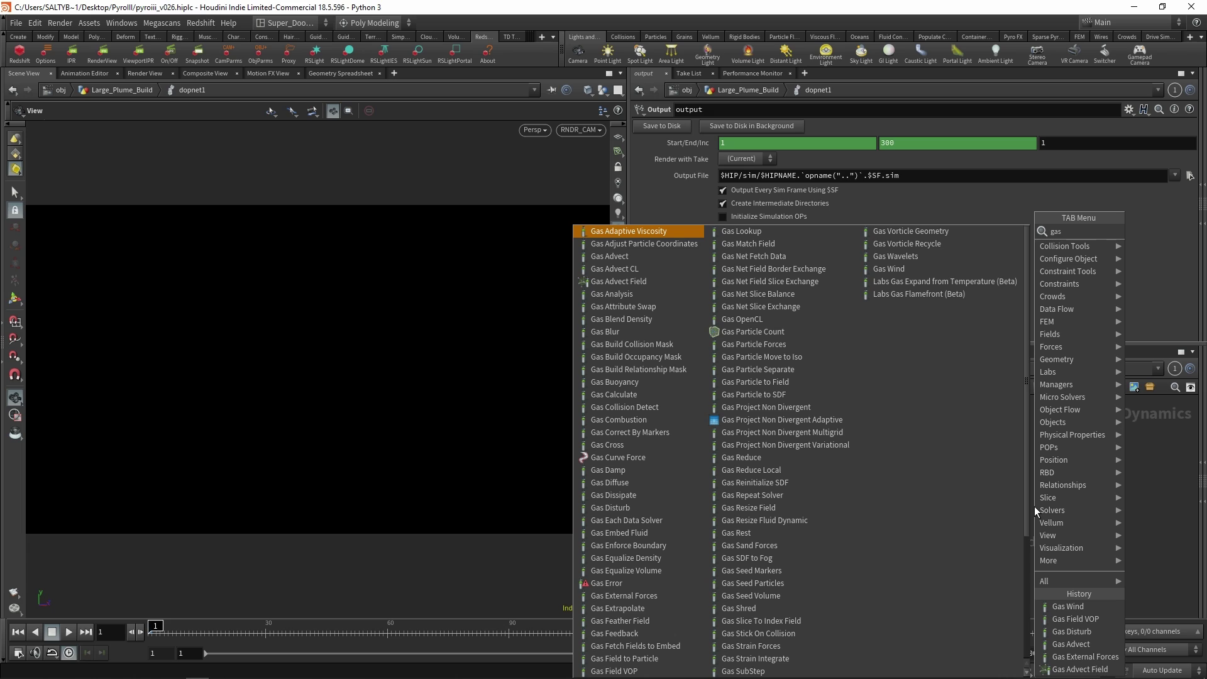
type(" vop")
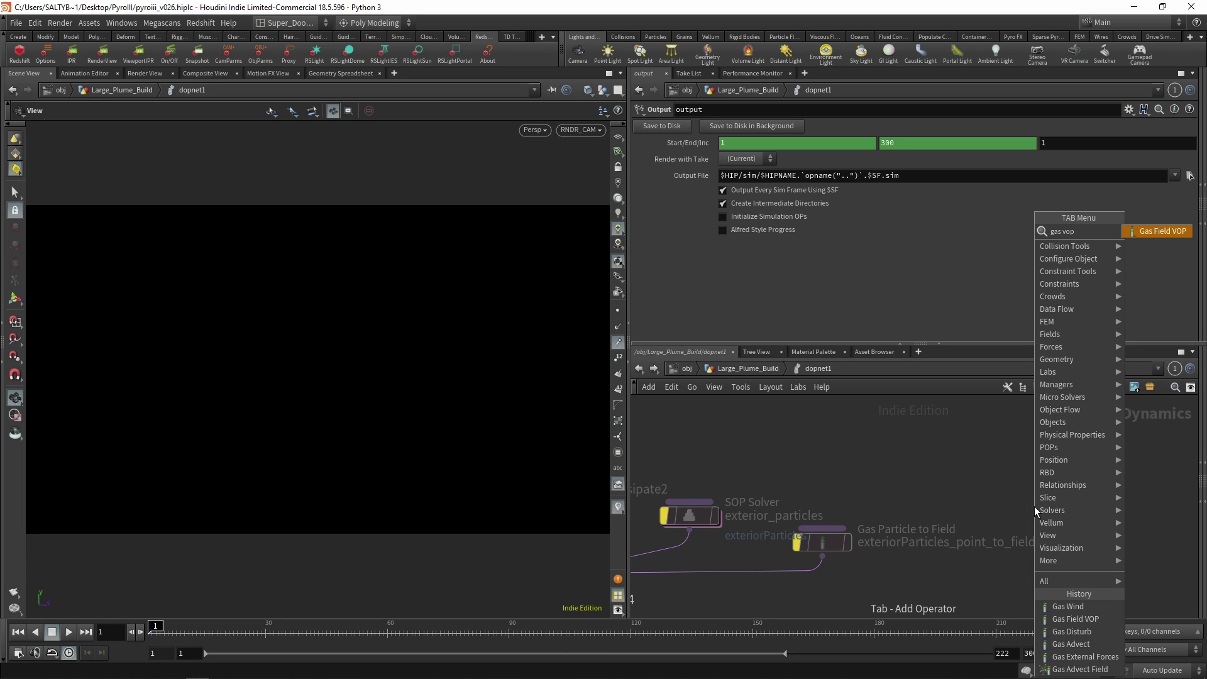
key("Return")
left_click(1034, 506)
left_click_drag(975, 438, 1094, 547)
middle_click_drag(1034, 512, 935, 490)
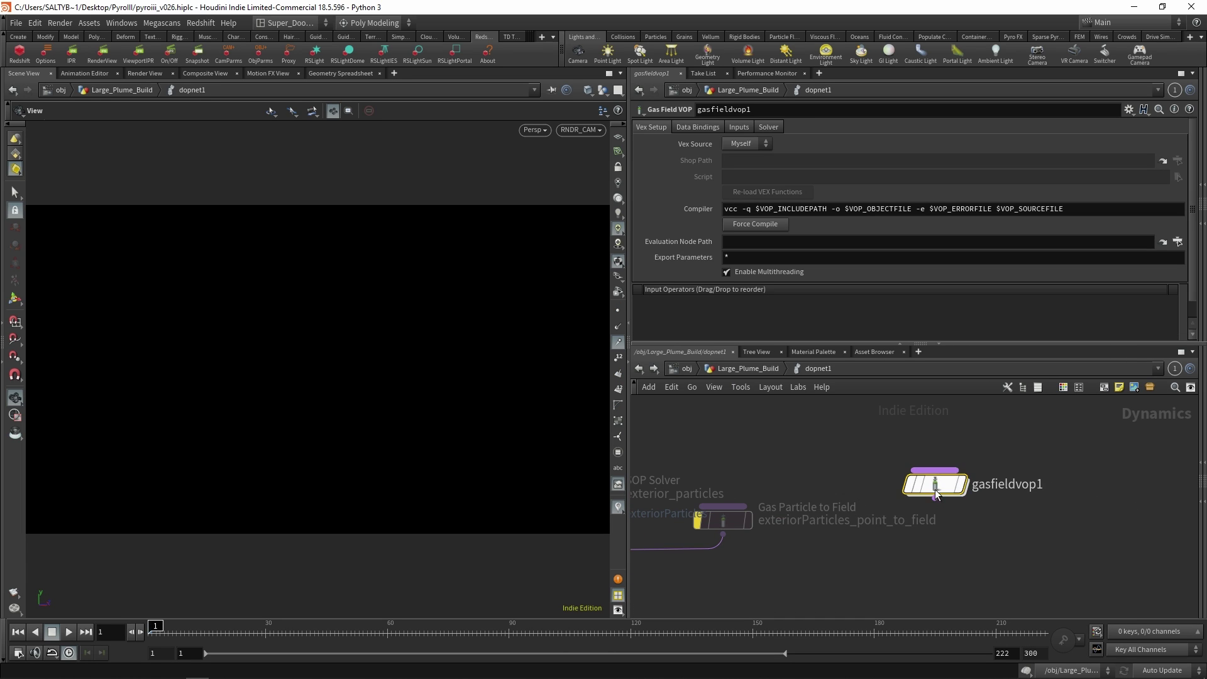
mouse_move(935, 489)
left_mouse_down()
mouse_move(916, 517)
mouse_move(930, 491)
left_mouse_up()
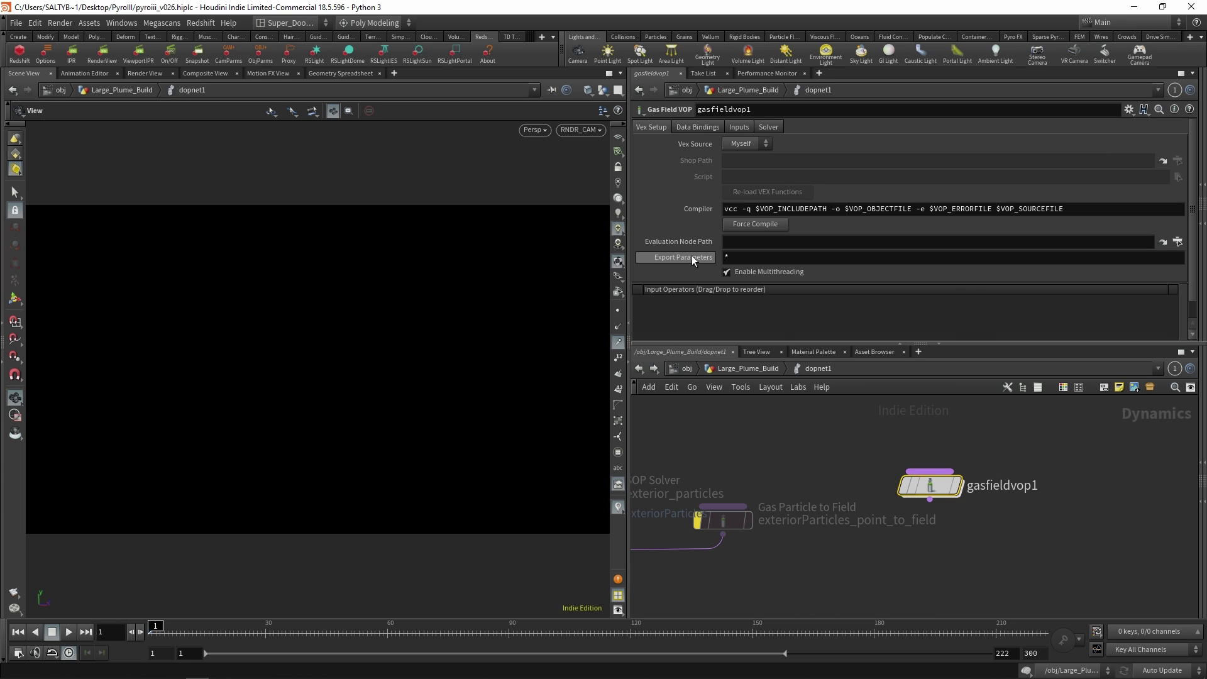
- Create two data bindings on the Gas Field VOP with DOP Data set to vel and density
left_click(701, 127)
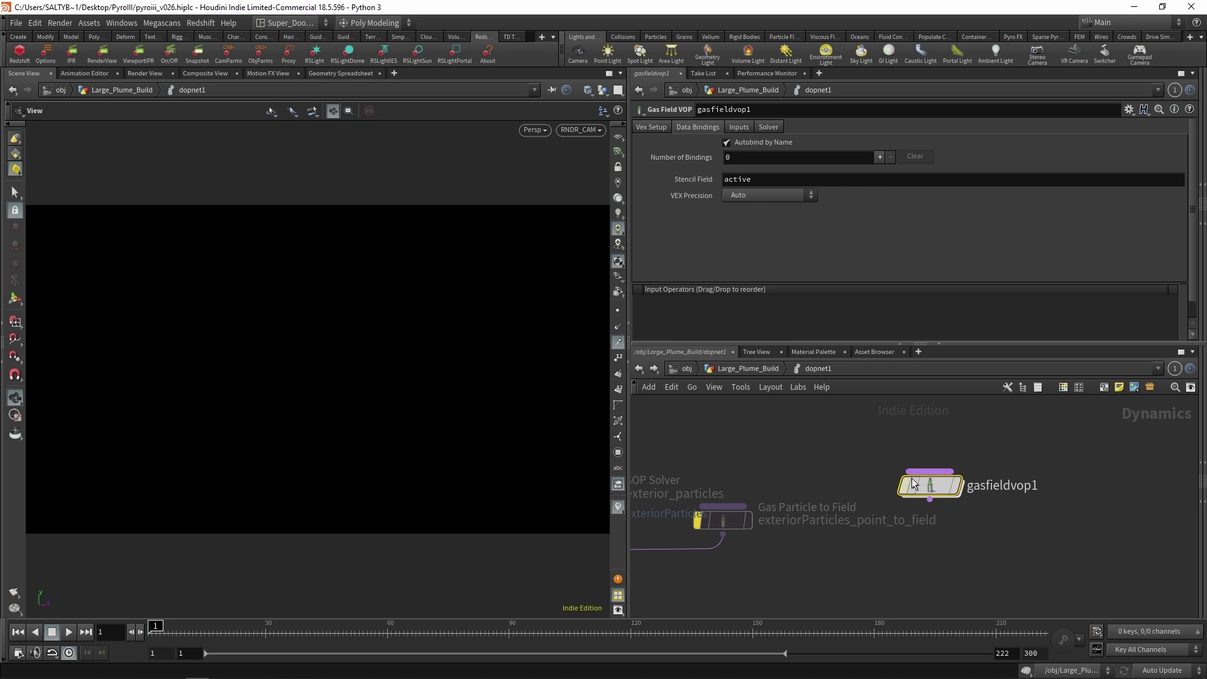
left_click(879, 157)
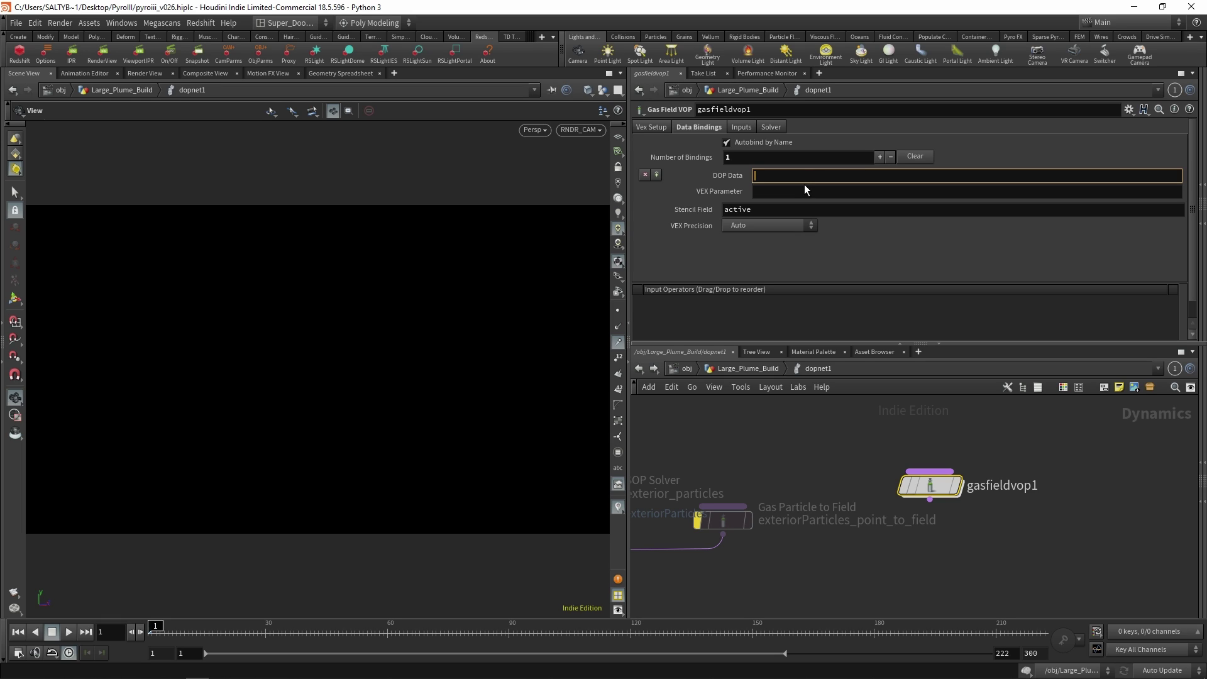
type("vel")
key("Return")
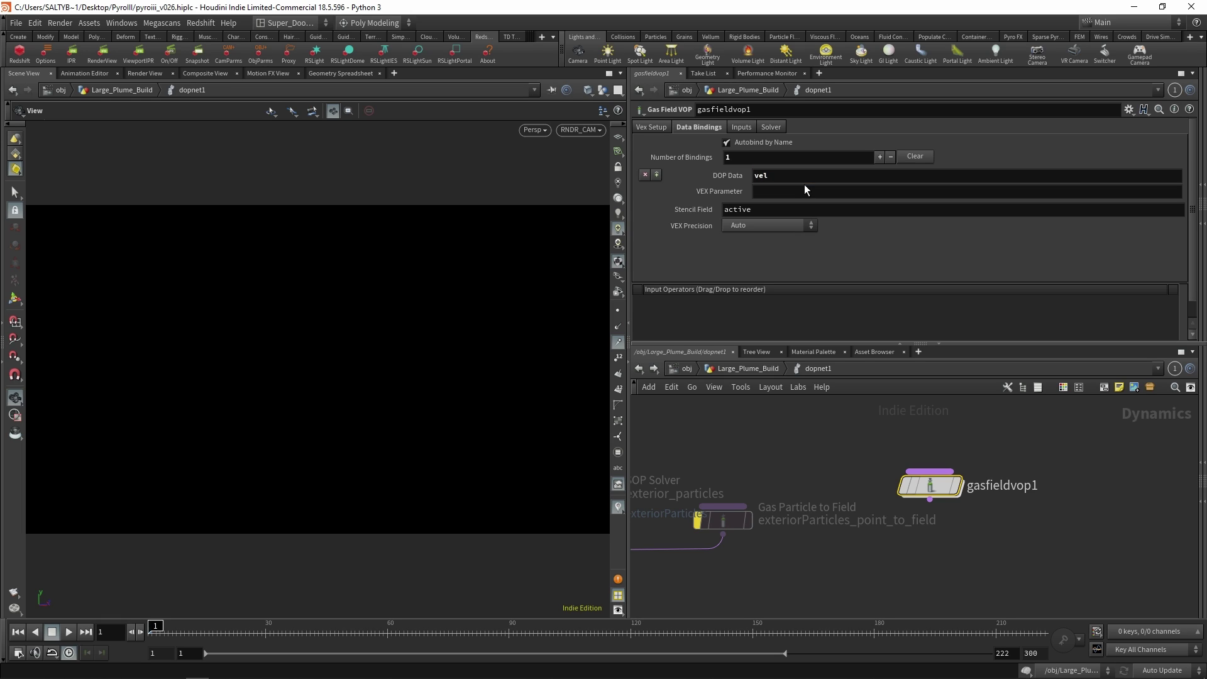
left_click(833, 158)
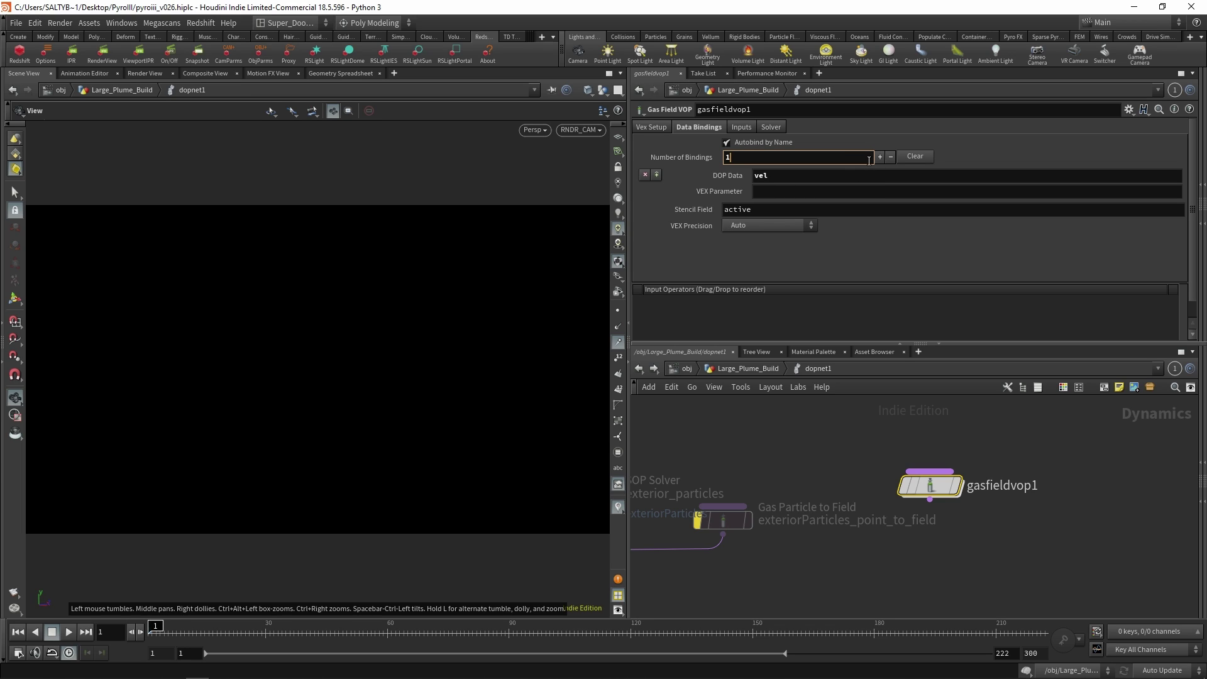
left_click(879, 157)
left_click(805, 210)
type("d")
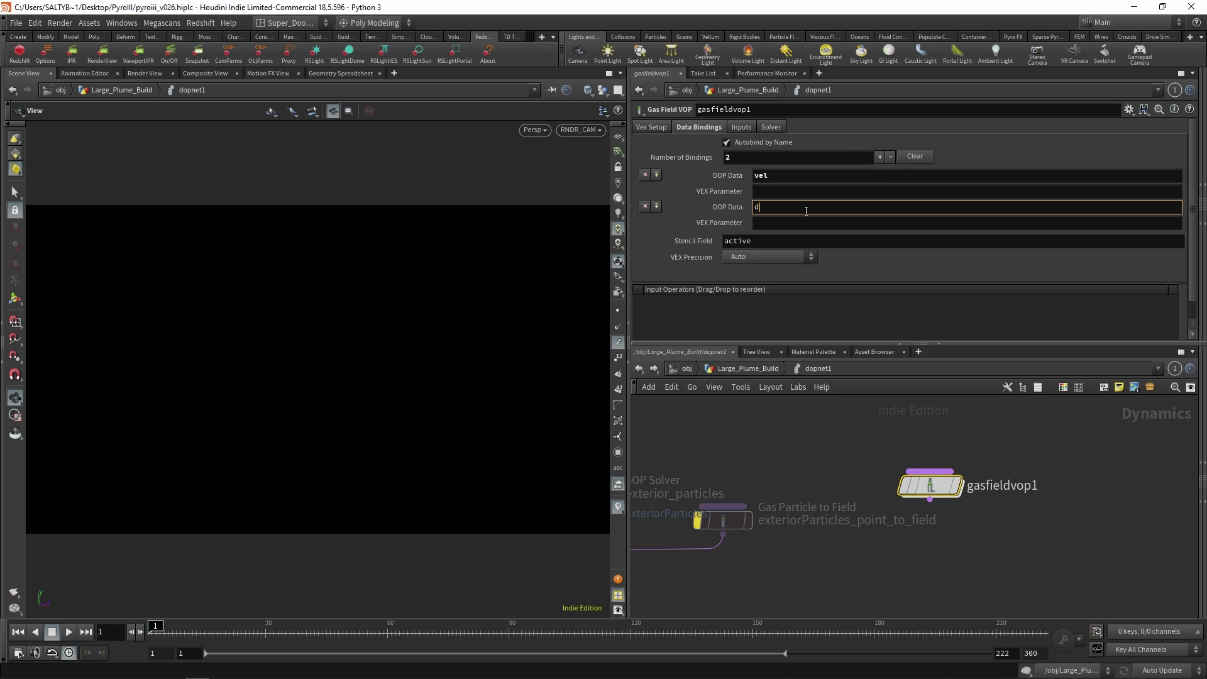
type("ensity")
- Set the VEX Parameter of the two bindings to vel and density, matching their DOP Data names
double_click(779, 178)
key("ctrl+c")
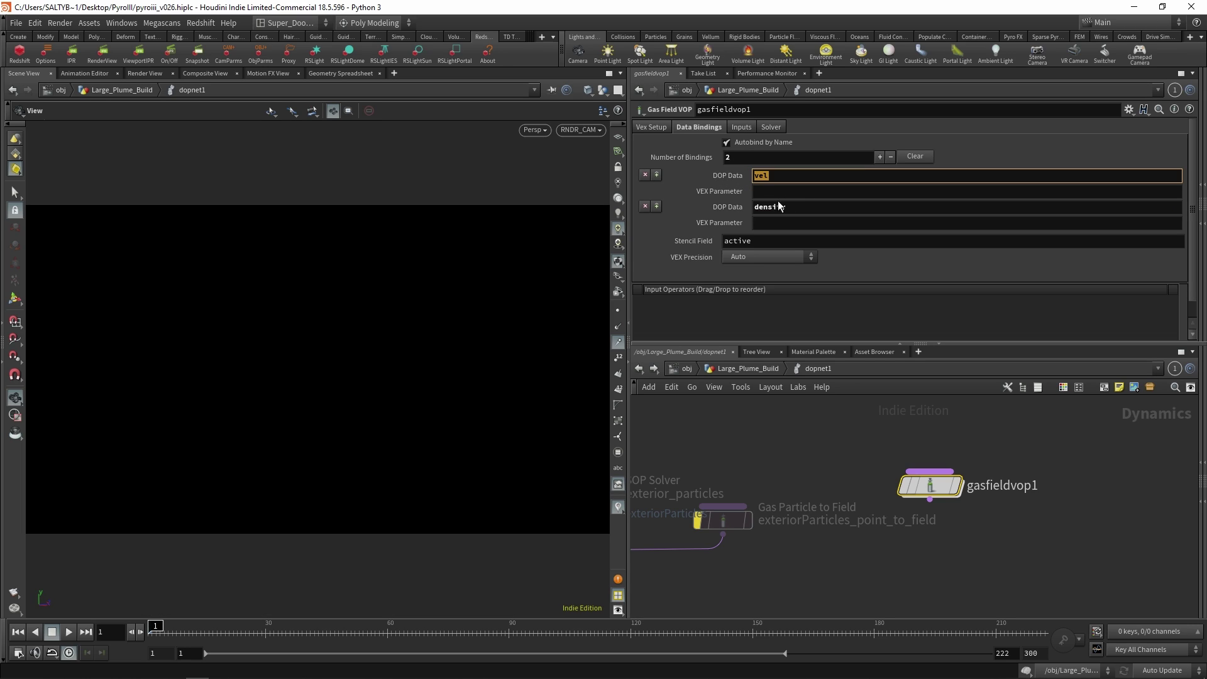
key("Tab")
key("ctrl+v")
key("Tab")
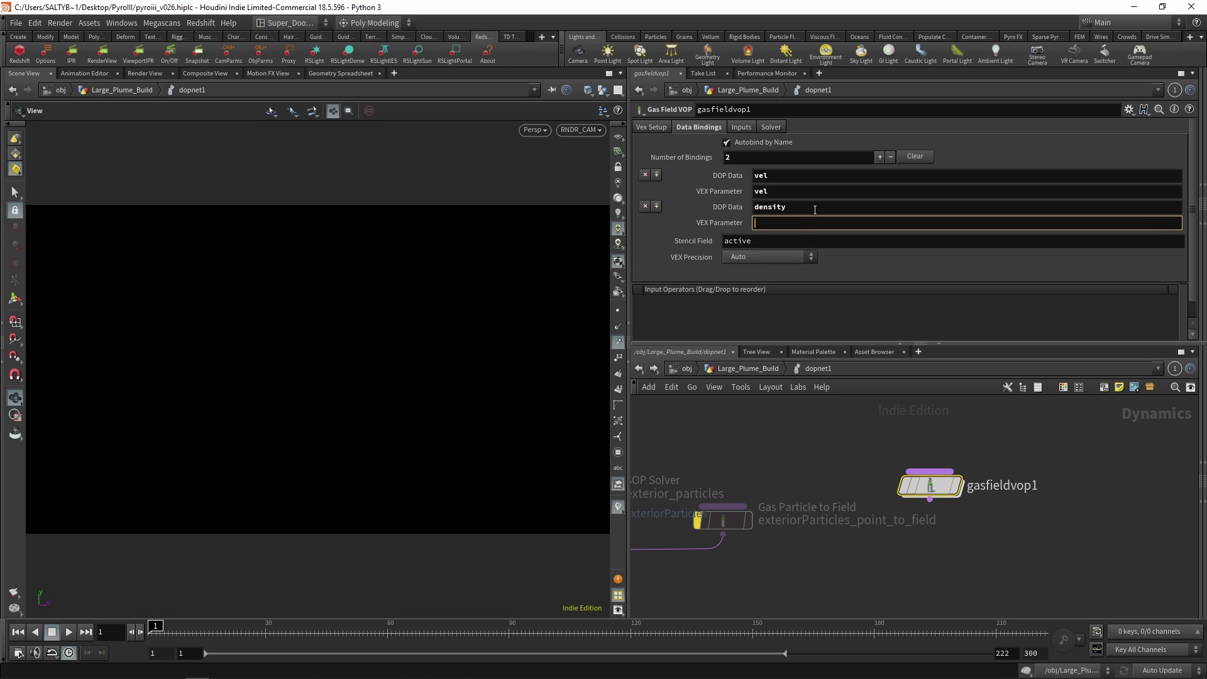
key("ctrl+c")
key("Tab")
key("ctrl+v")
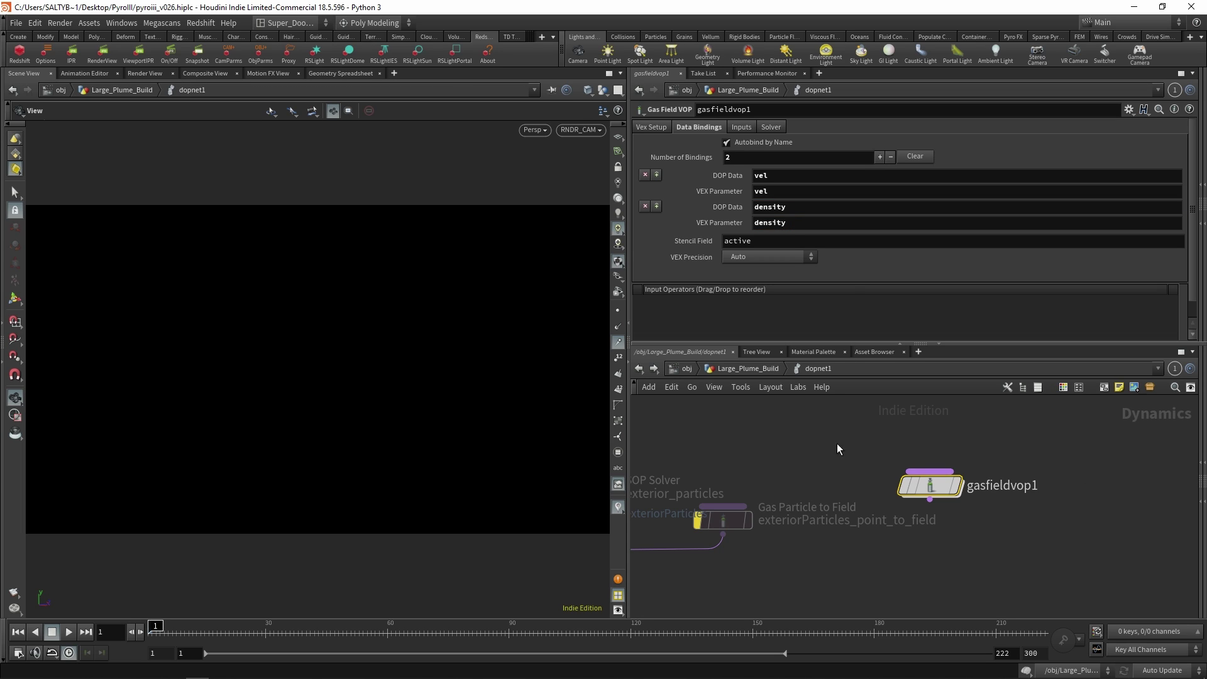
- Wire the Gas Field VOP's output into the merge4 node
middle_click_drag(837, 446, 778, 465)
left_click_drag(792, 440, 865, 475)
middle_click_drag(779, 487, 886, 452)
scroll(884, 451, "down", 3)
scroll(917, 456, "up", 1)
left_click(991, 469)
middle_click_drag(769, 516, 953, 507)
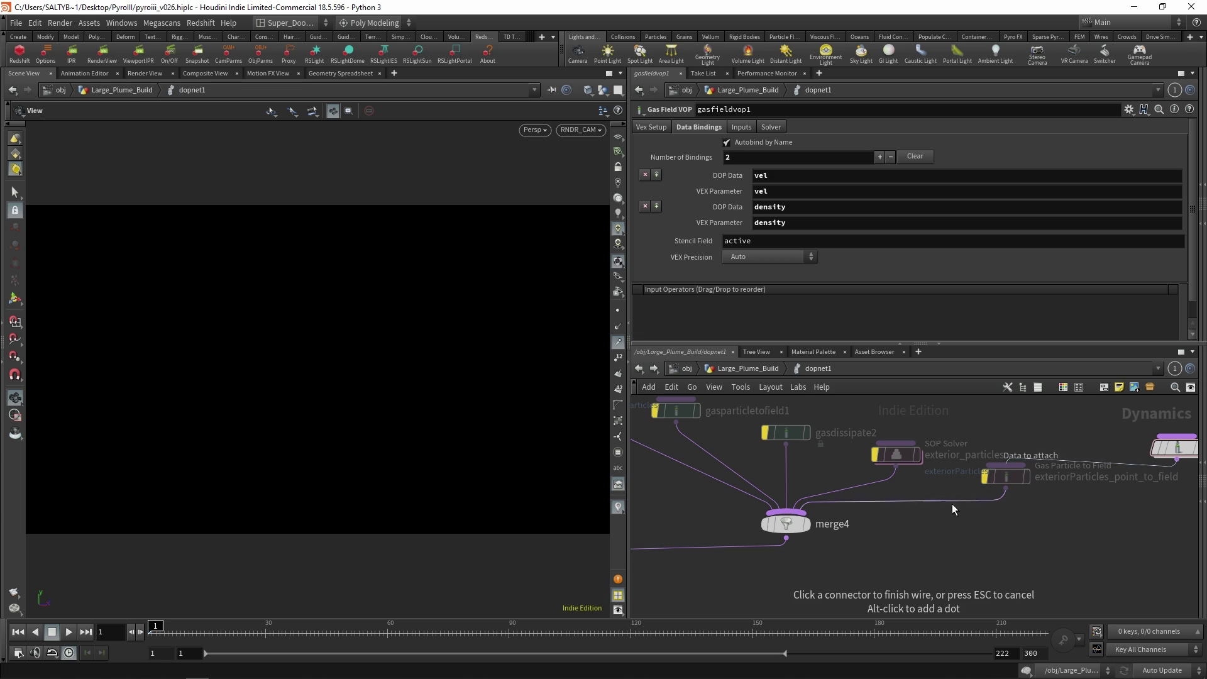
left_click(793, 510)
middle_click_drag(862, 513, 669, 536)
left_click_drag(985, 475, 1031, 504)
- Go inside the Gas Field VOP and delete its default global parameters and output nodes
double_click(1029, 498)
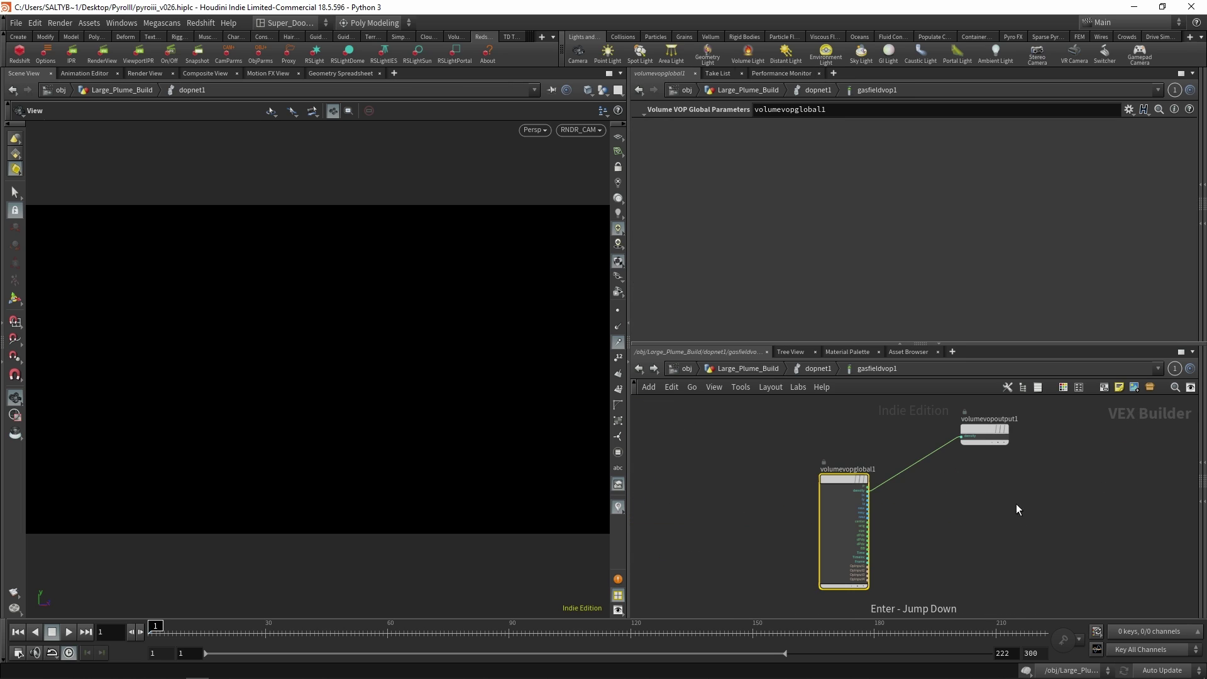
scroll(940, 502, "down", 3)
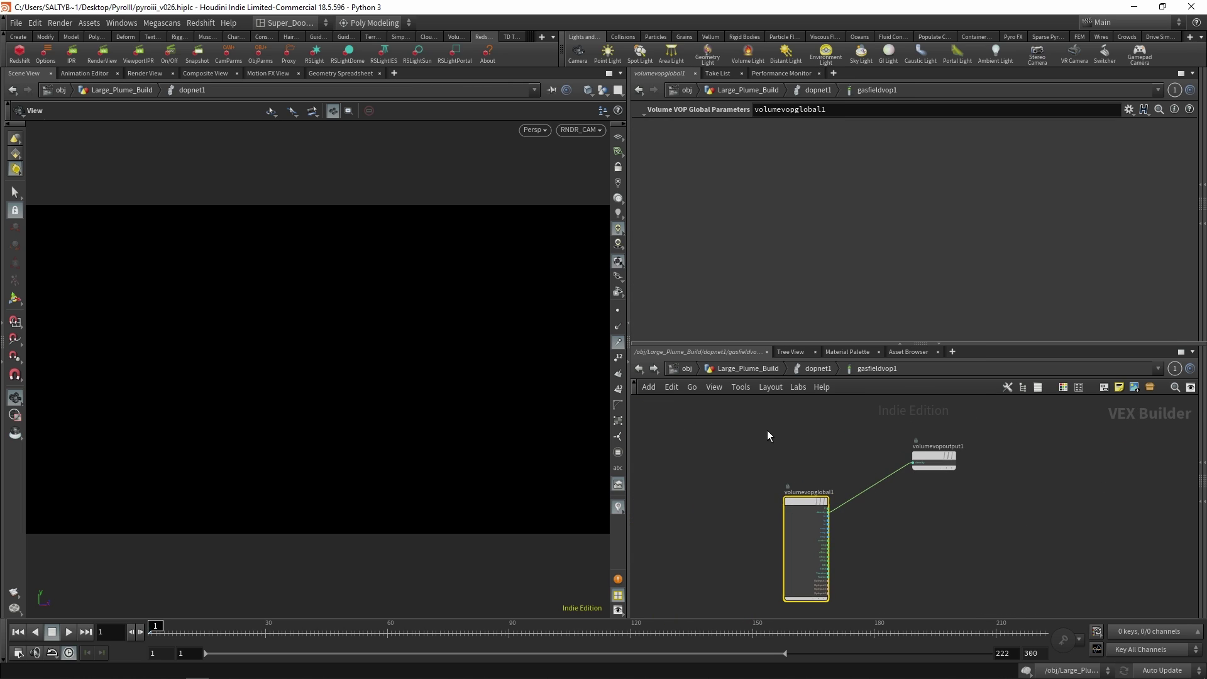
left_click_drag(765, 432, 1003, 533)
scroll(953, 511, "up", 1)
key("Delete")
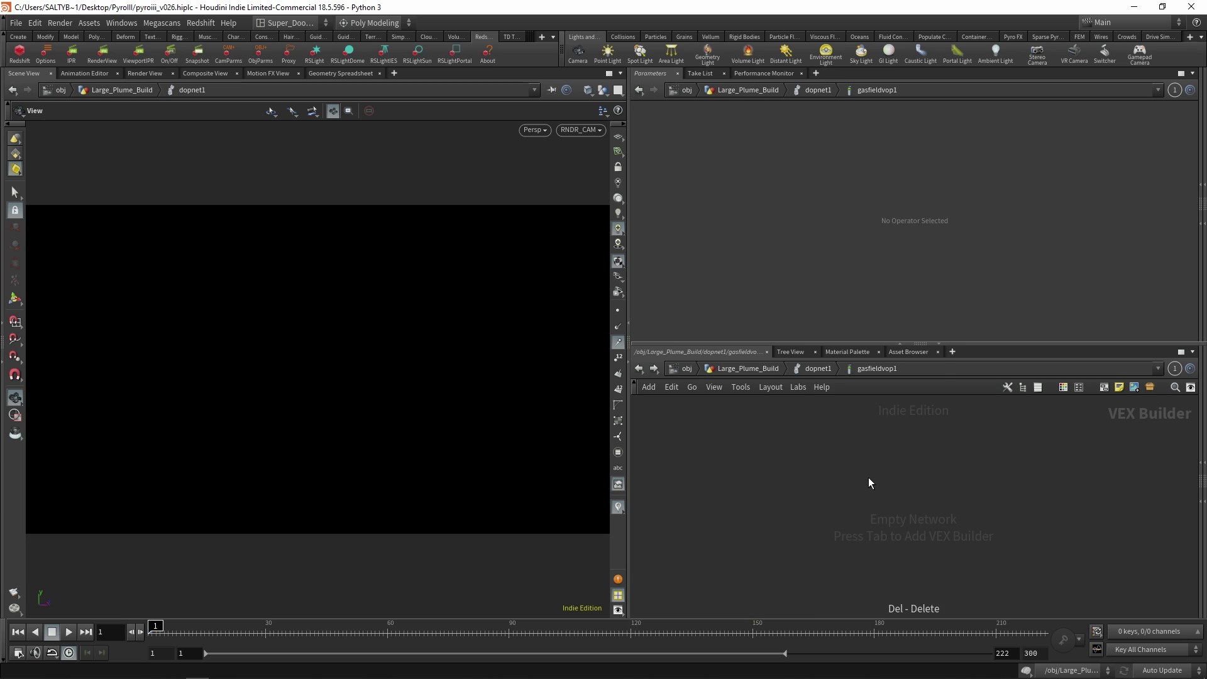
- Add a Bind node in the empty VOP network and set its parameter name to density
key("Tab")
type("bind")
key("Return")
left_click(868, 476)
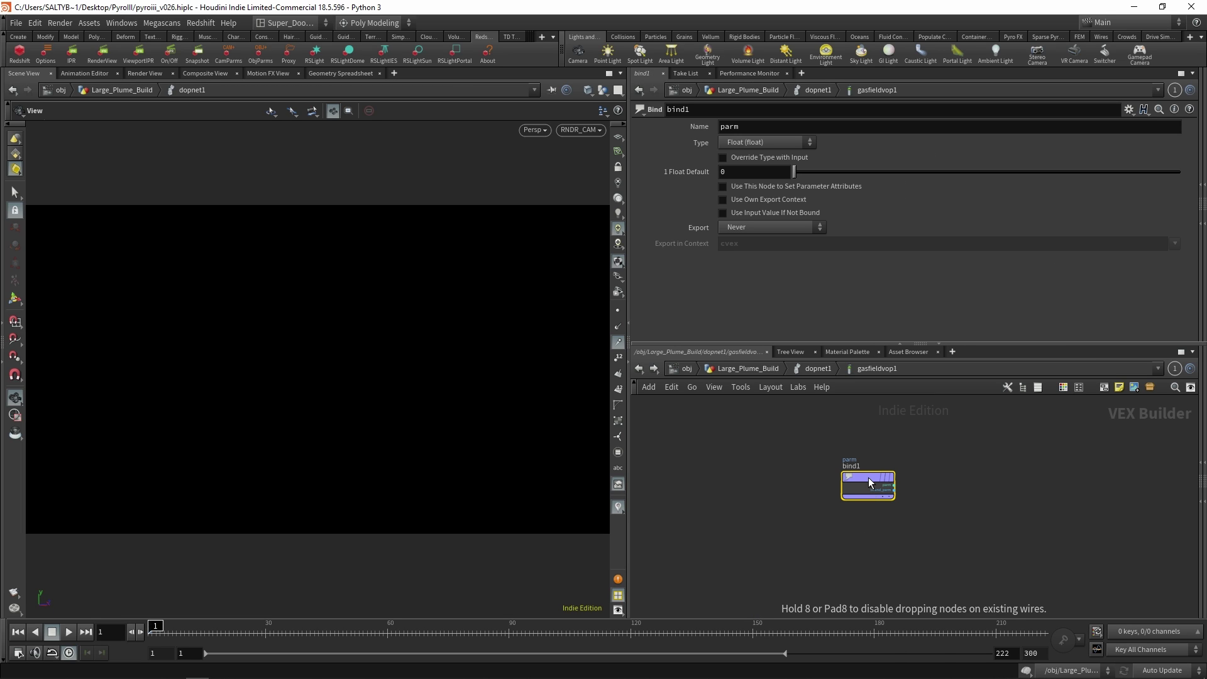
left_click_drag(757, 129, 650, 130)
type("den")
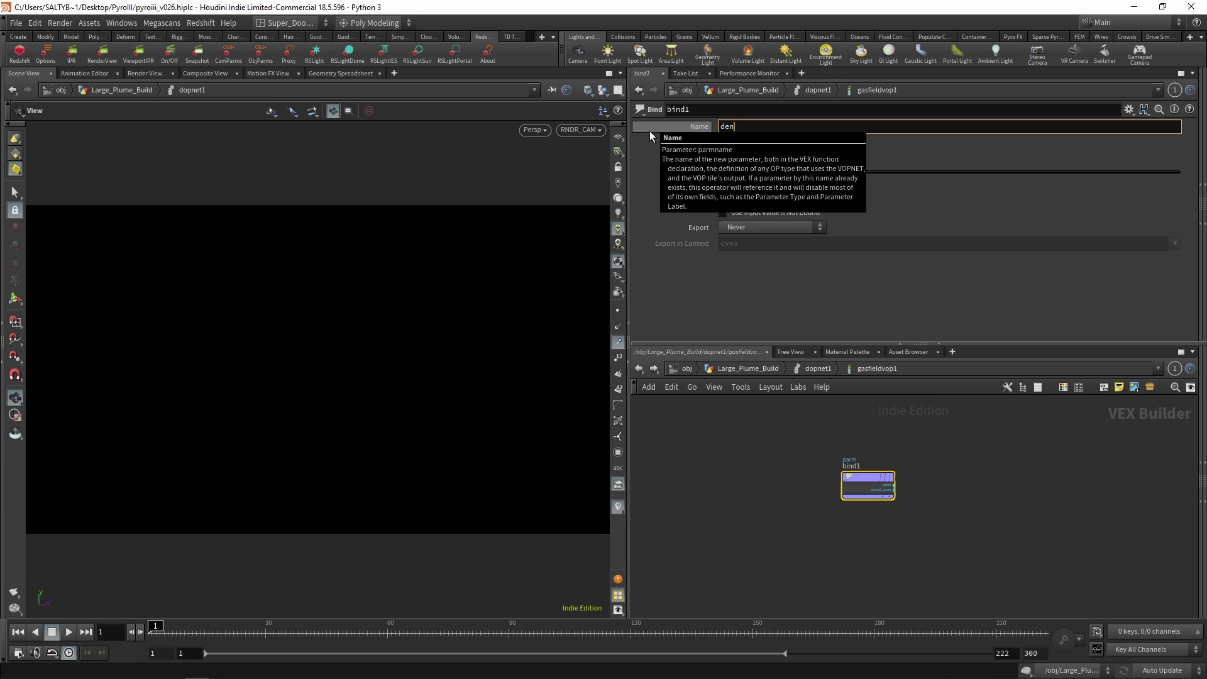
type("sity")
key("Return")
right_click_drag(979, 485, 974, 503)
- Duplicate the density Bind node below it, name the copy's parameter vel and set its type to Vector
left_click_drag(815, 486, 835, 582, "alt")
left_click_drag(767, 129, 642, 144)
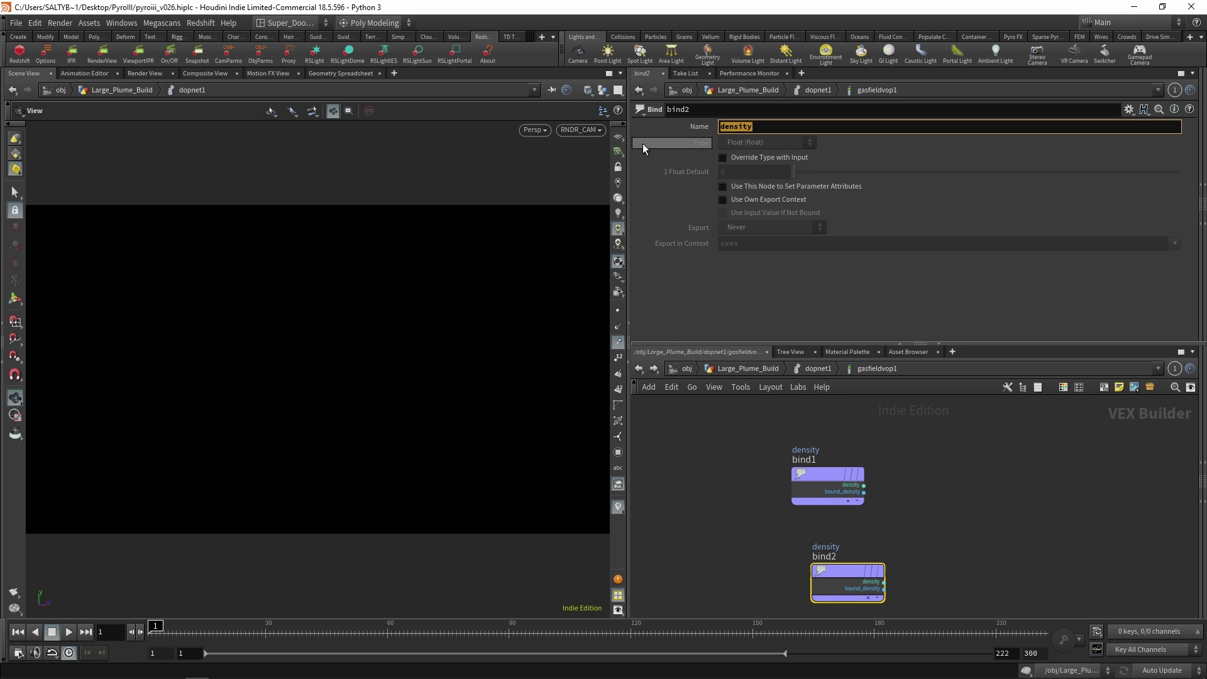
type("vel")
key("Return")
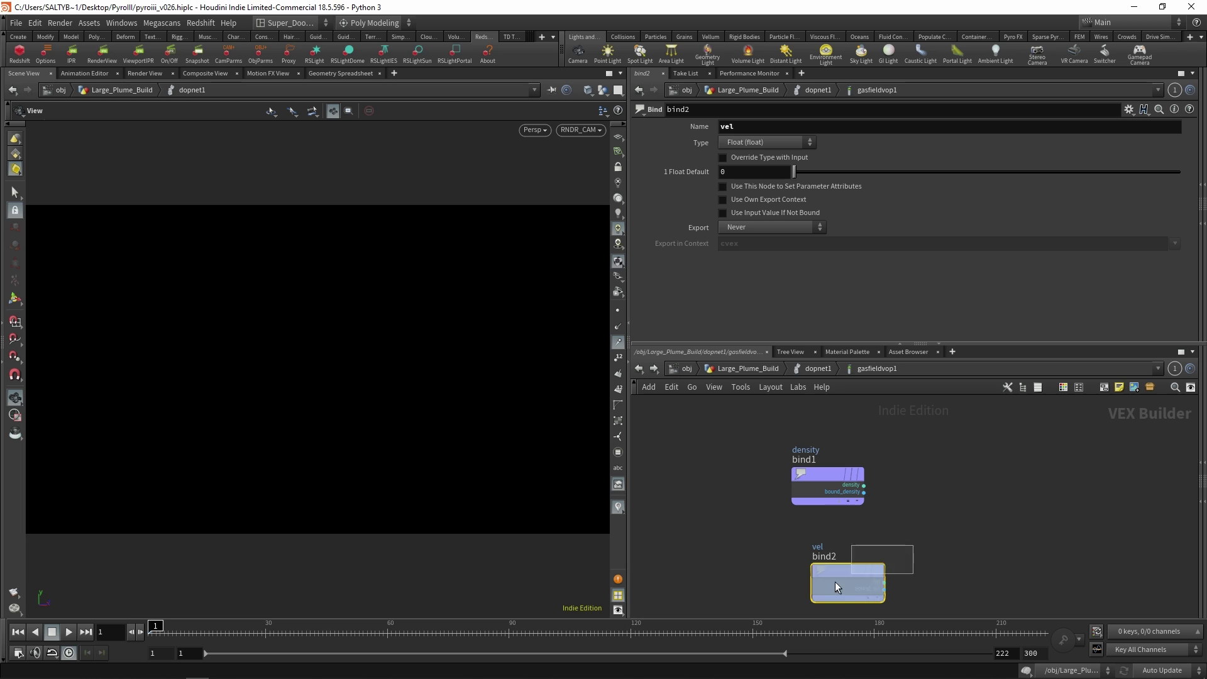
left_click_drag(834, 582, 822, 584)
left_click(759, 142)
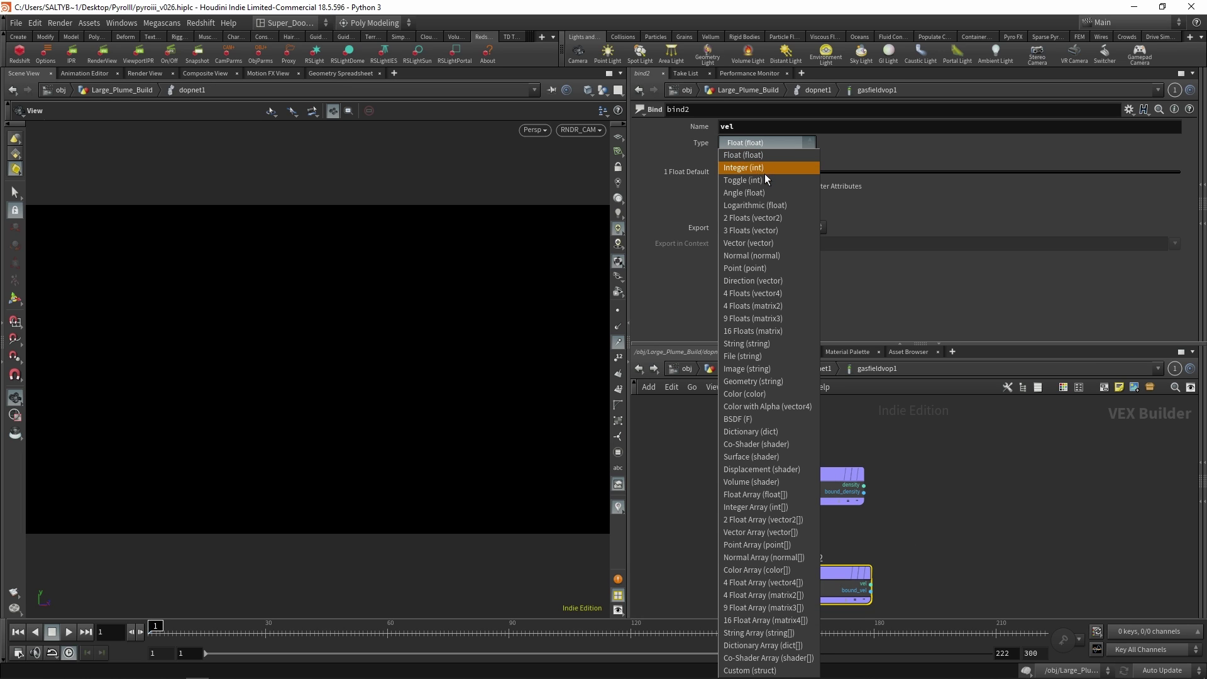
left_click(768, 242)
- Add an Add Constant node beside the vel Bind node
left_click(823, 487)
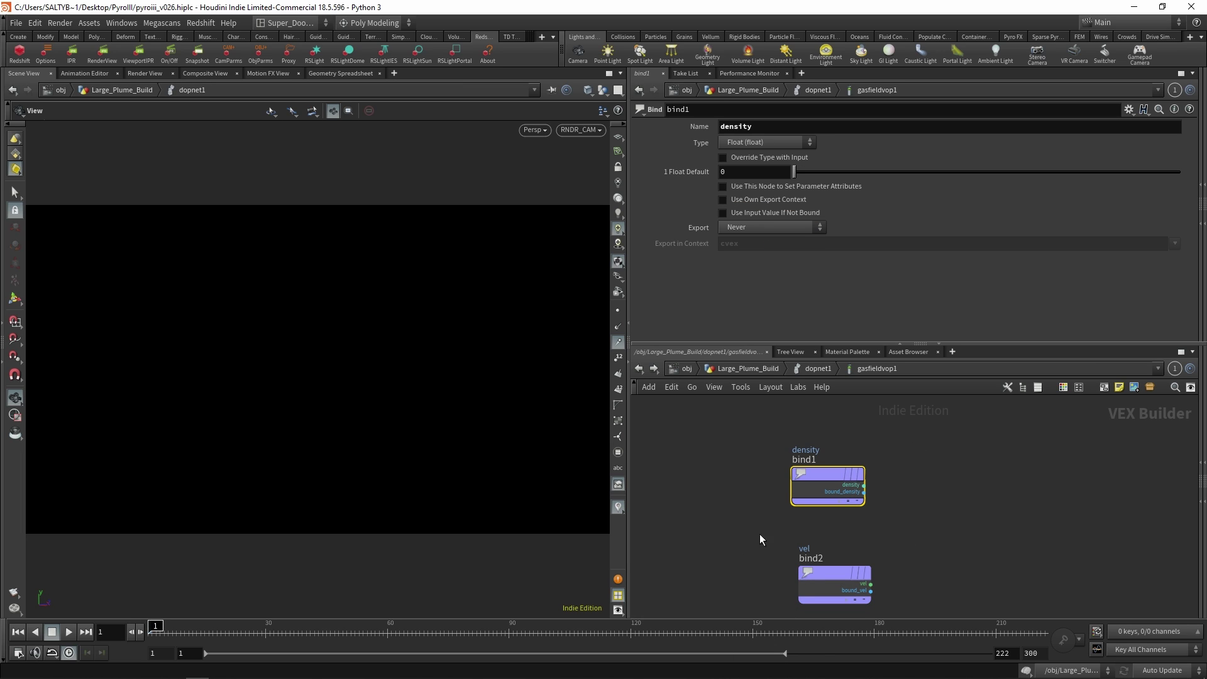
middle_click_drag(759, 535, 718, 537)
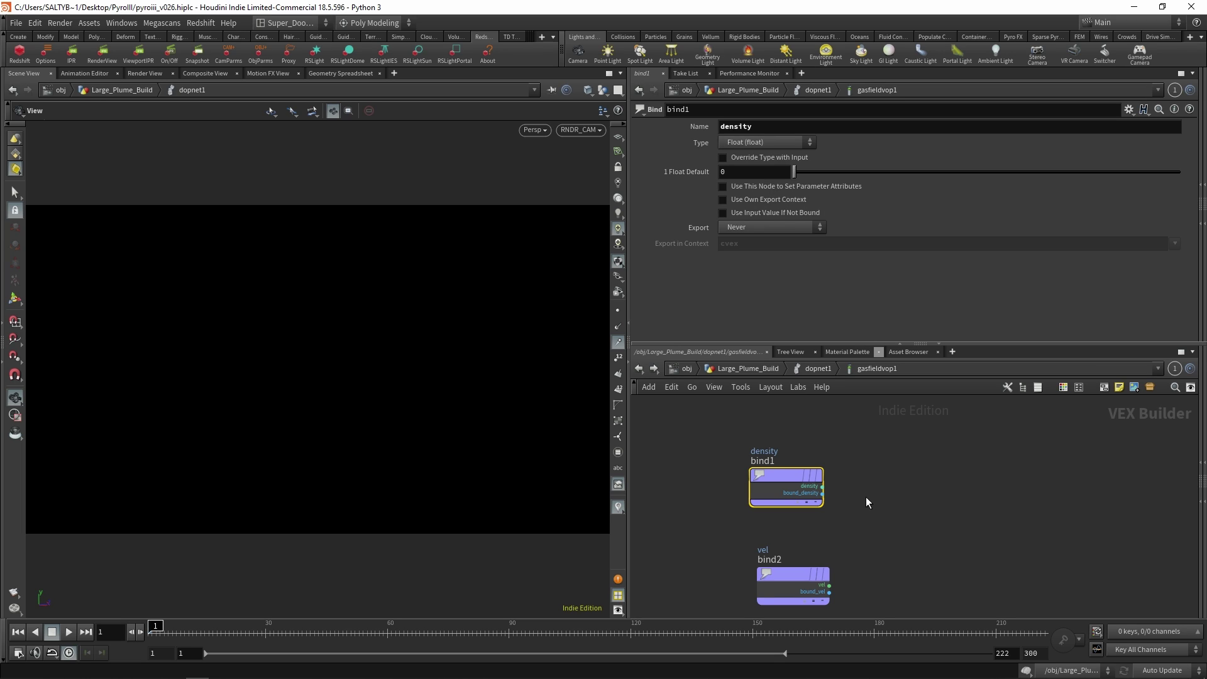
scroll(828, 513, "down", 3)
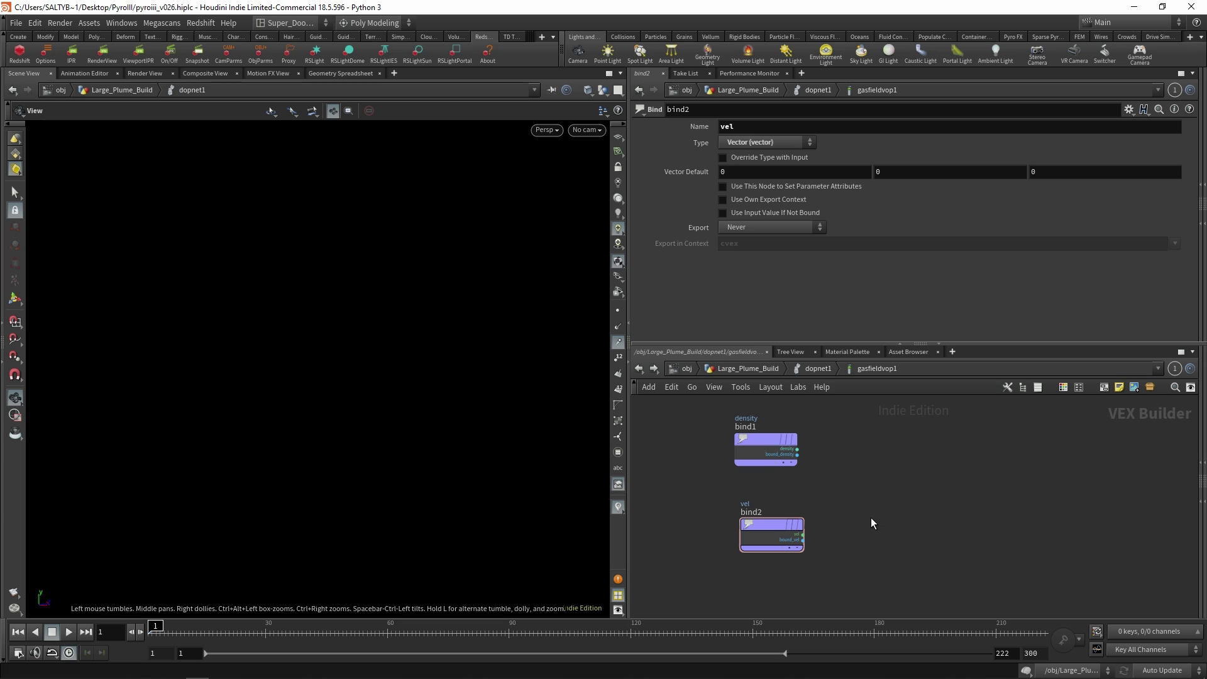
key("Tab")
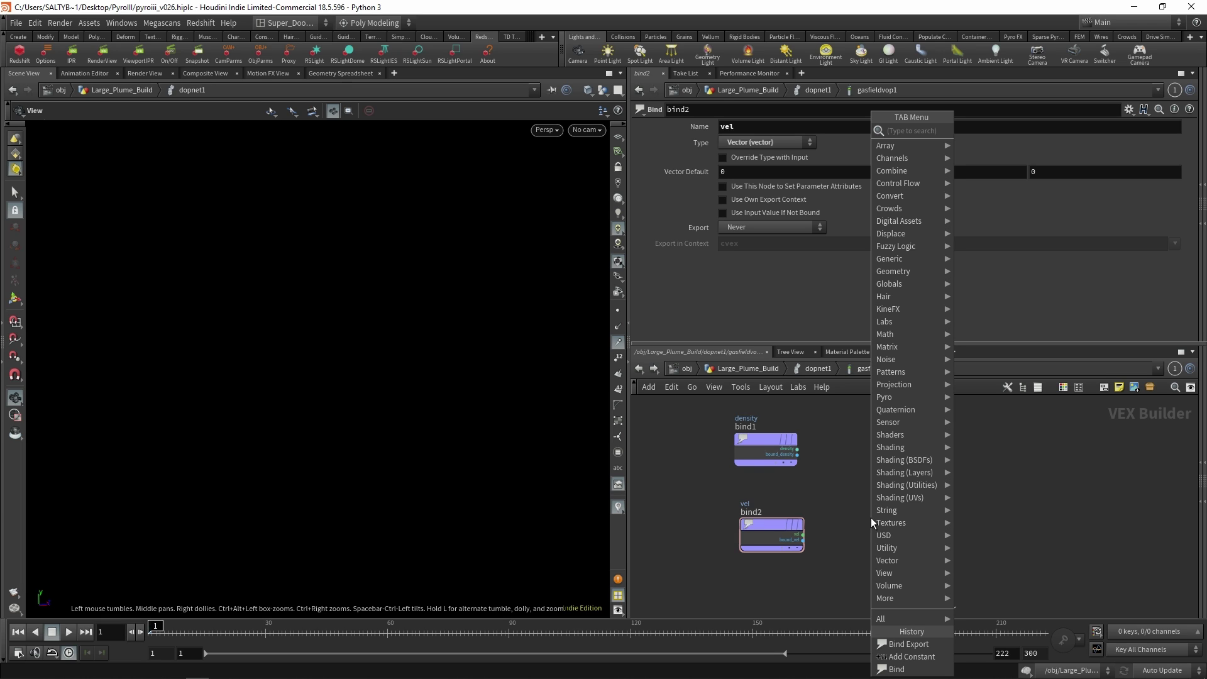
type("add")
key("Down")
key("Down")
key("Return")
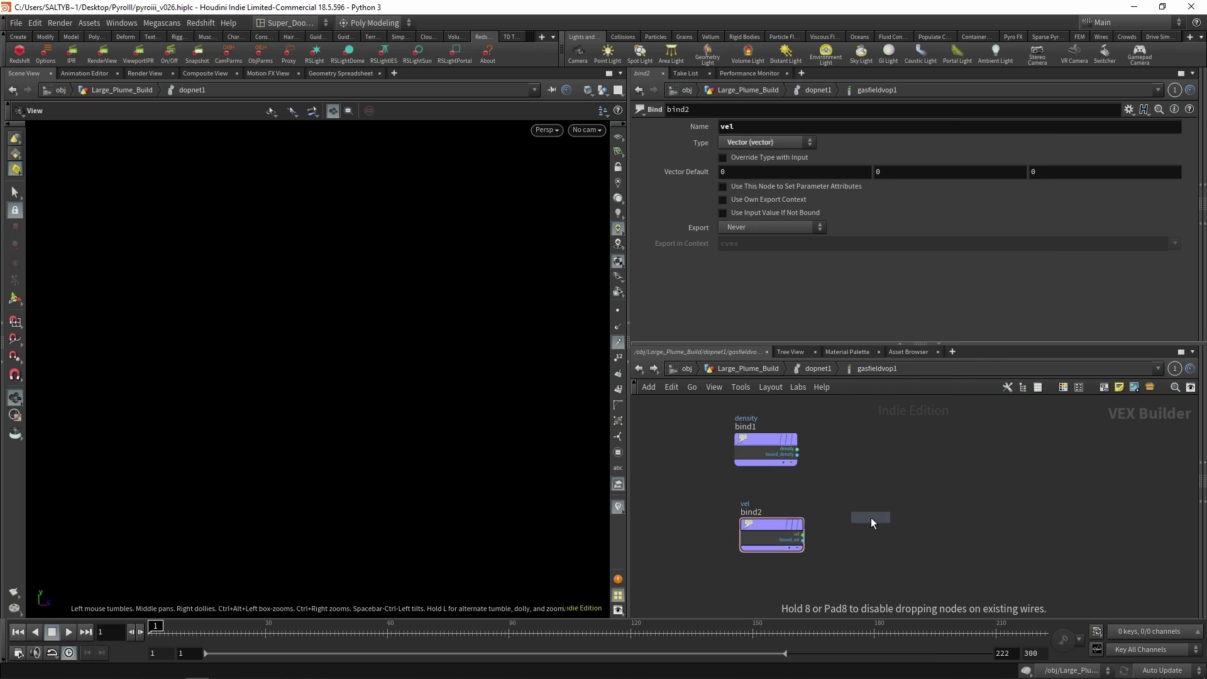
key("Return")
scroll(788, 123, "down", 1)
- Connect the vel output to the Add Constant node's input and set its Add value to 3
left_click(783, 127)
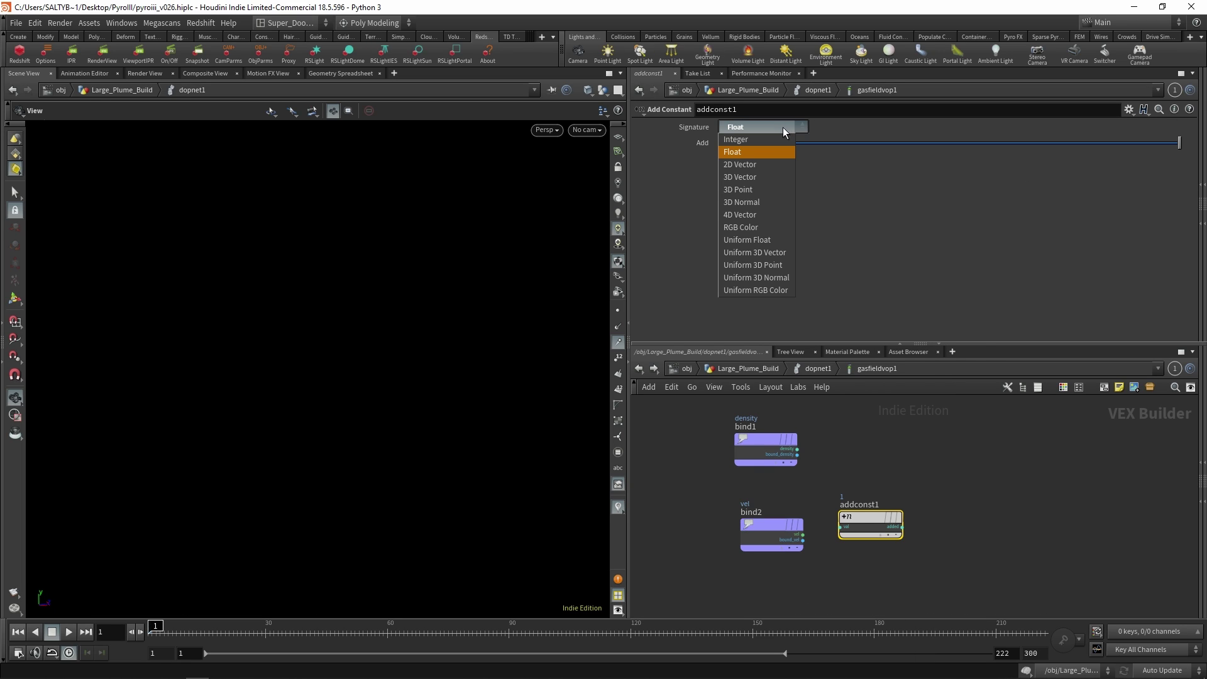
left_click(845, 195)
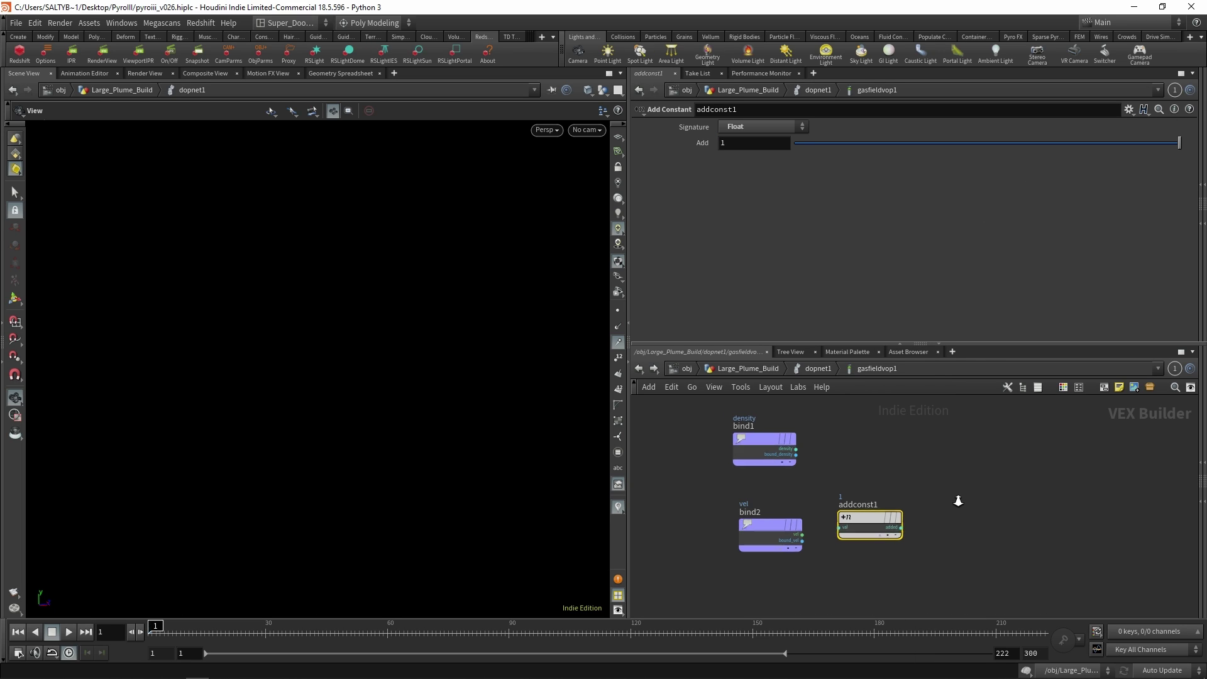
scroll(883, 534, "up", 3)
left_click_drag(819, 523, 765, 533)
left_click_drag(861, 510, 862, 525)
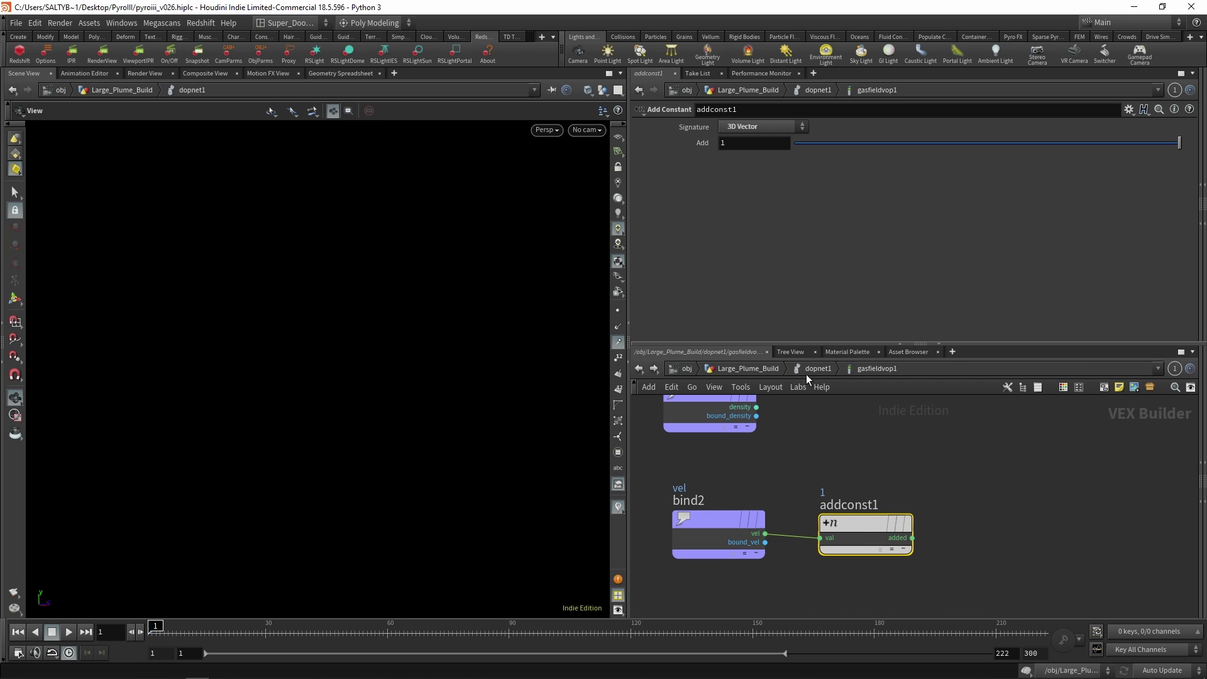
left_click(736, 143)
scroll(899, 496, "down", 3)
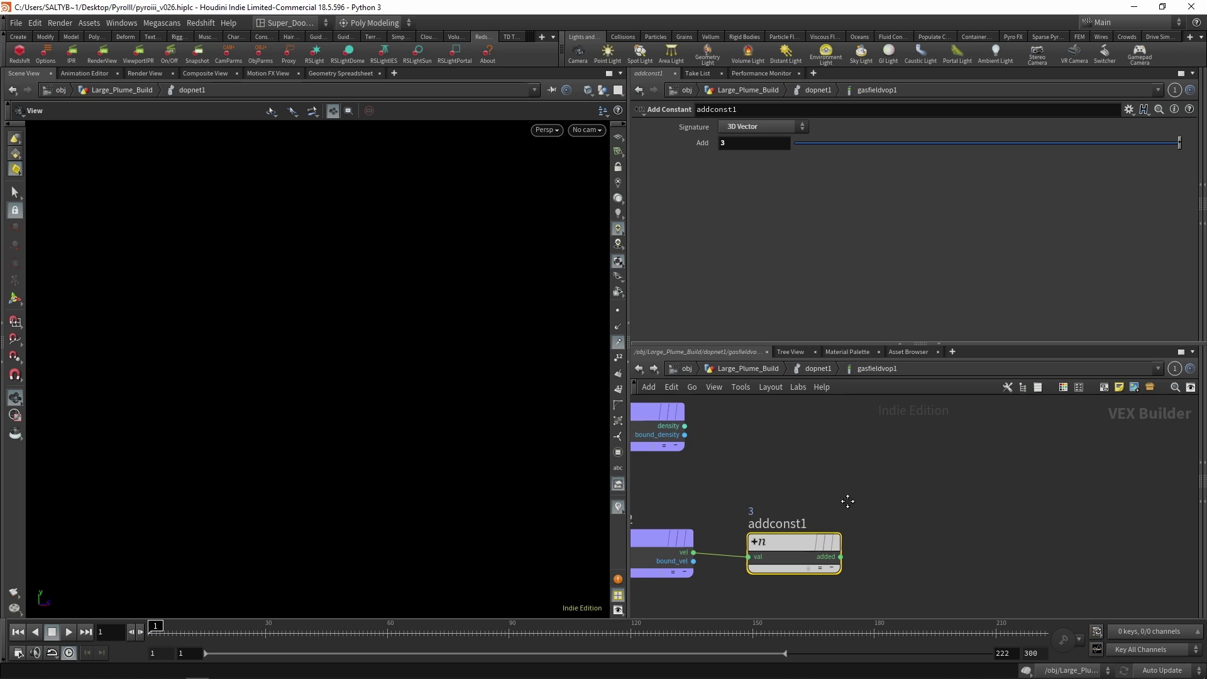
- Add a Bind Export node beside the Add Constant node and connect the Add Constant output to its input
key("Tab")
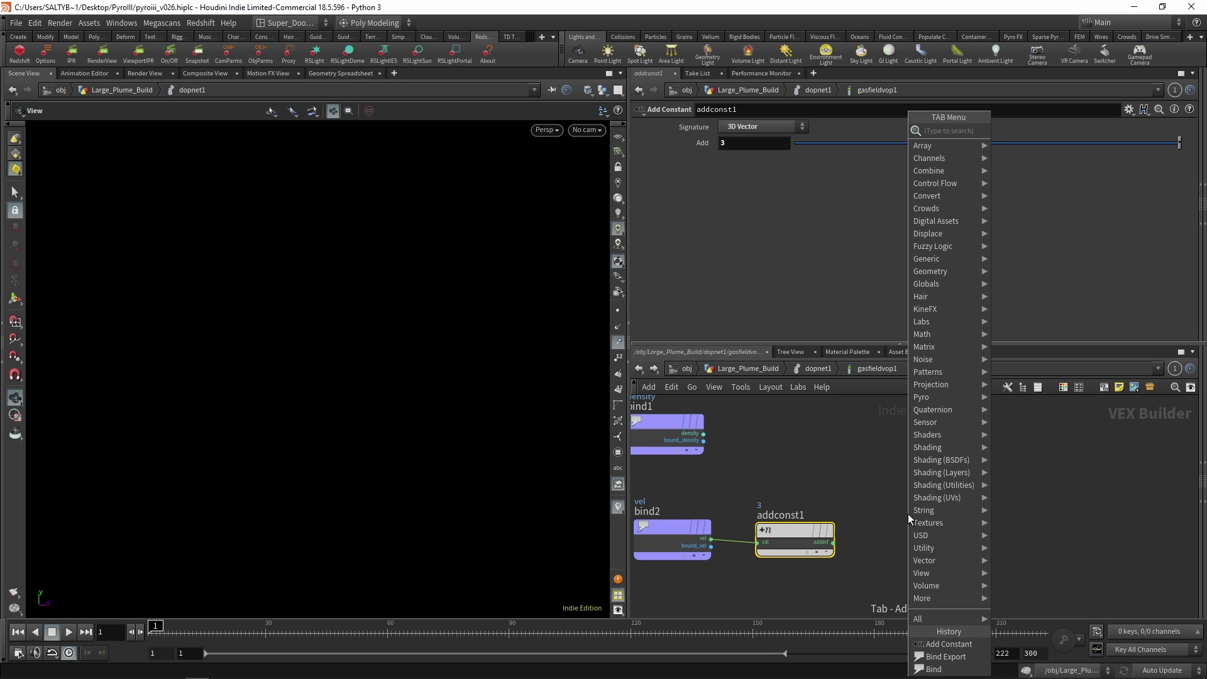
type("bind")
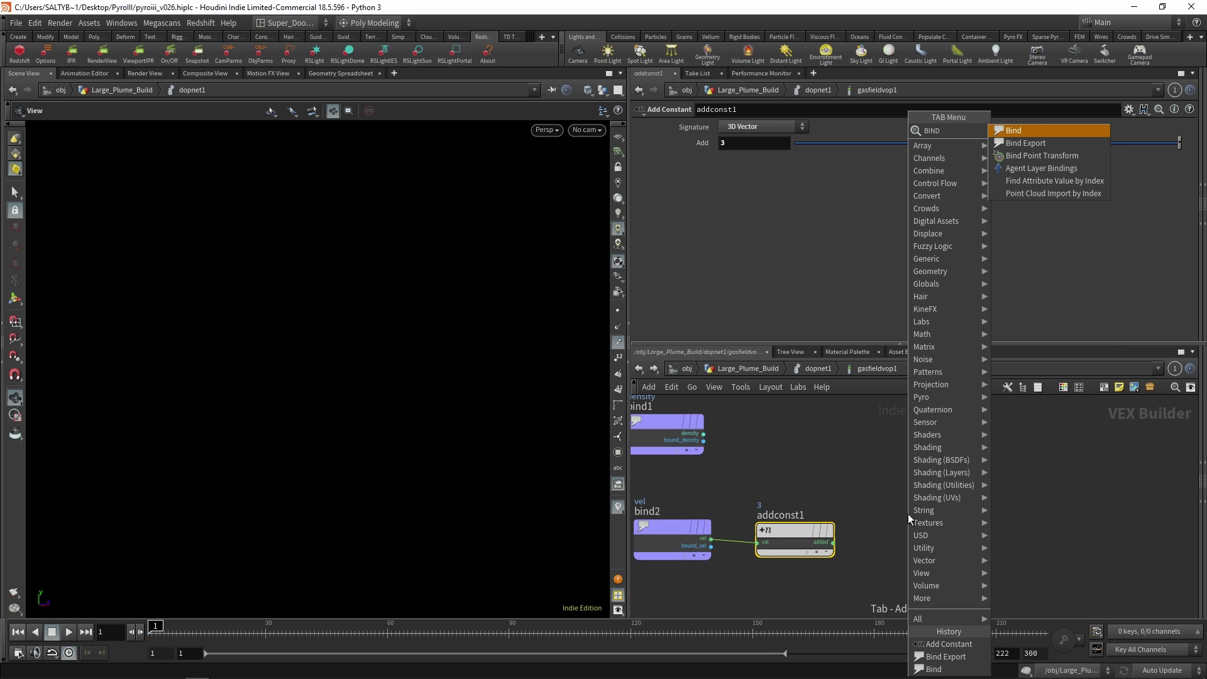
key("Return")
left_click(908, 514)
right_click_drag(824, 475, 886, 478)
left_click_drag(839, 585, 969, 563)
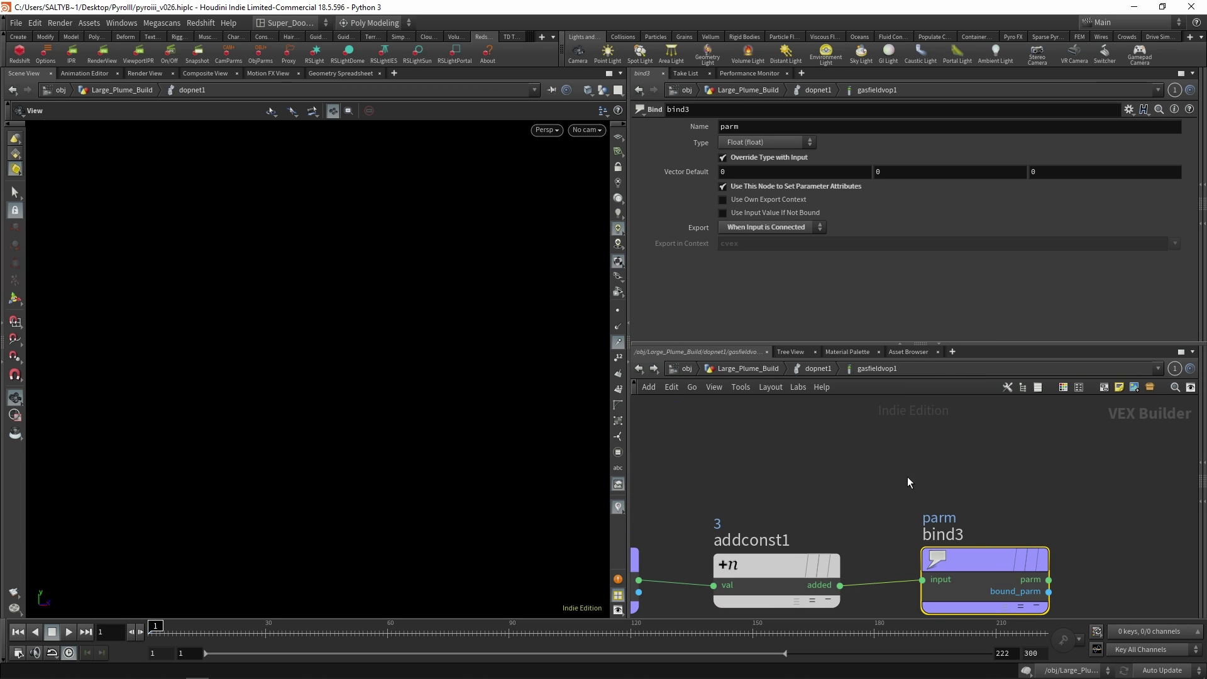
- Set the Bind Export node's parameter name to vel and align the Add Constant node between the two vel nodes
right_click_drag(970, 495, 873, 498)
left_click_drag(758, 128, 653, 134)
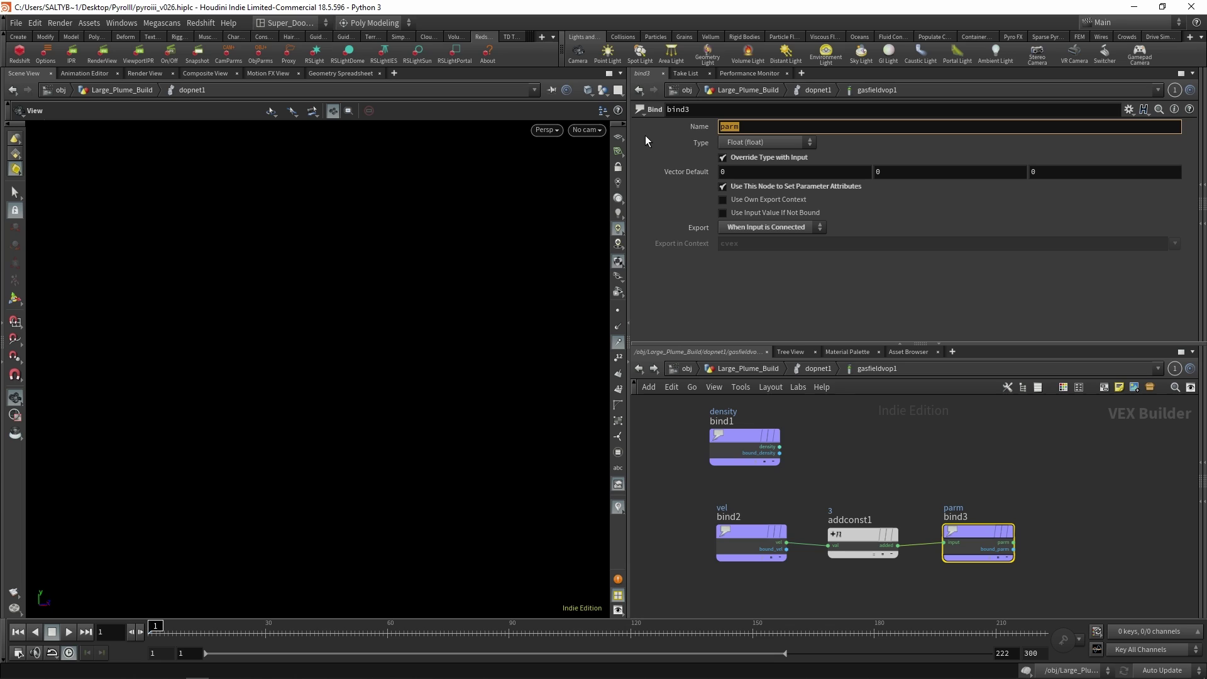
type("vel")
key("Return")
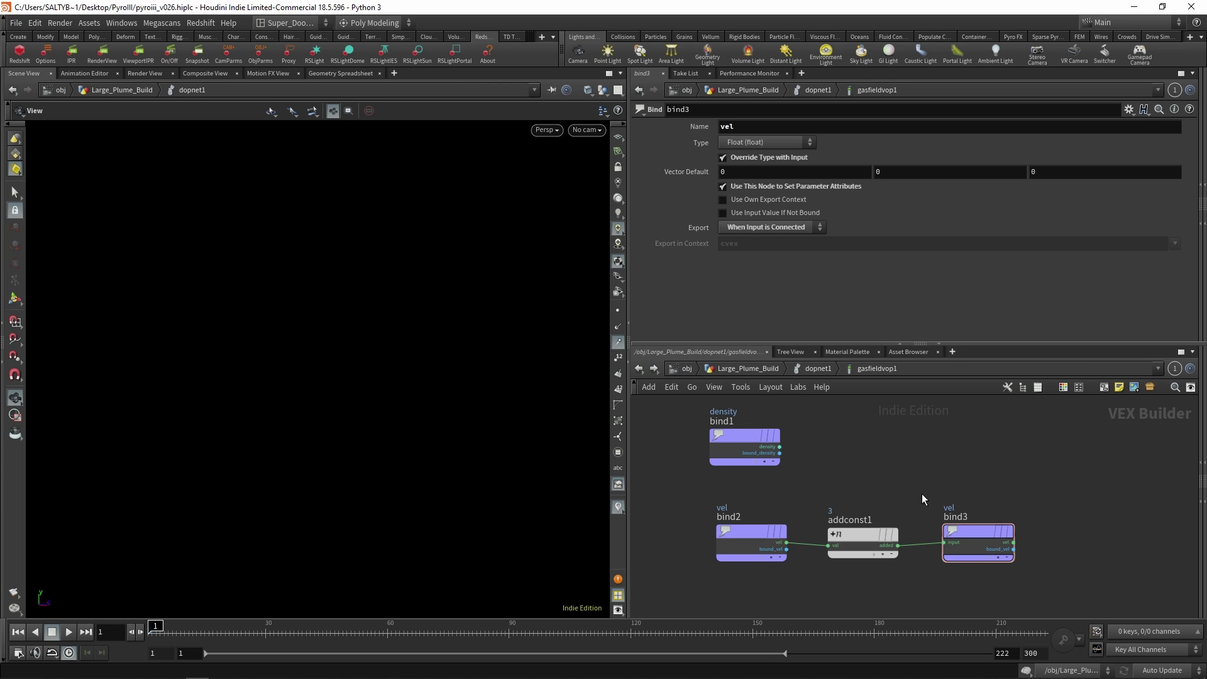
left_click(863, 545)
left_click_drag(870, 532, 865, 528)
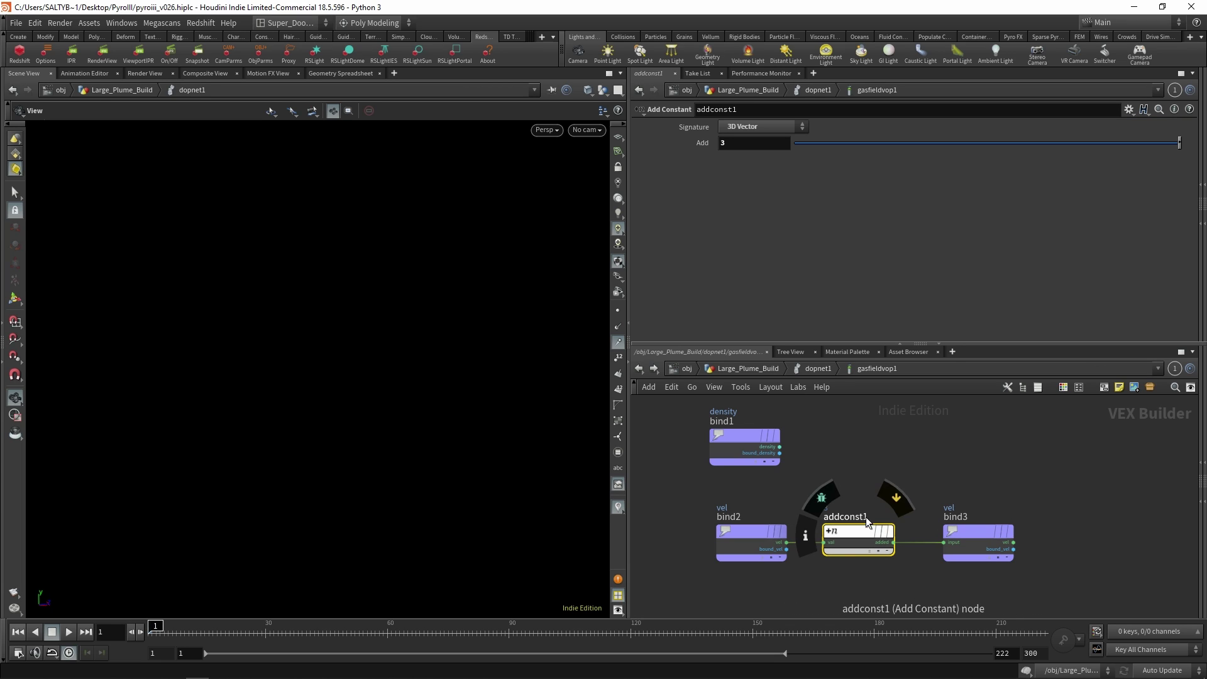
- Return to the Large_Plume_Build network and simulate the plume to about frame 33 to examine the velocity change
left_click(804, 367)
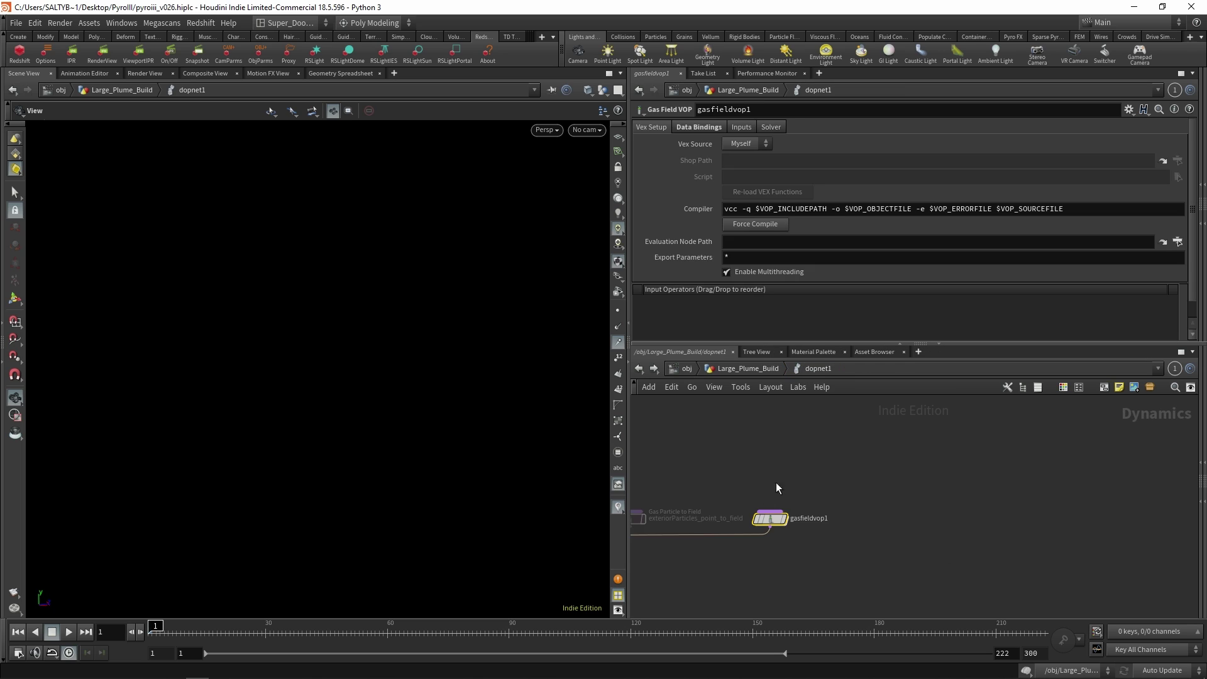
left_click(747, 369)
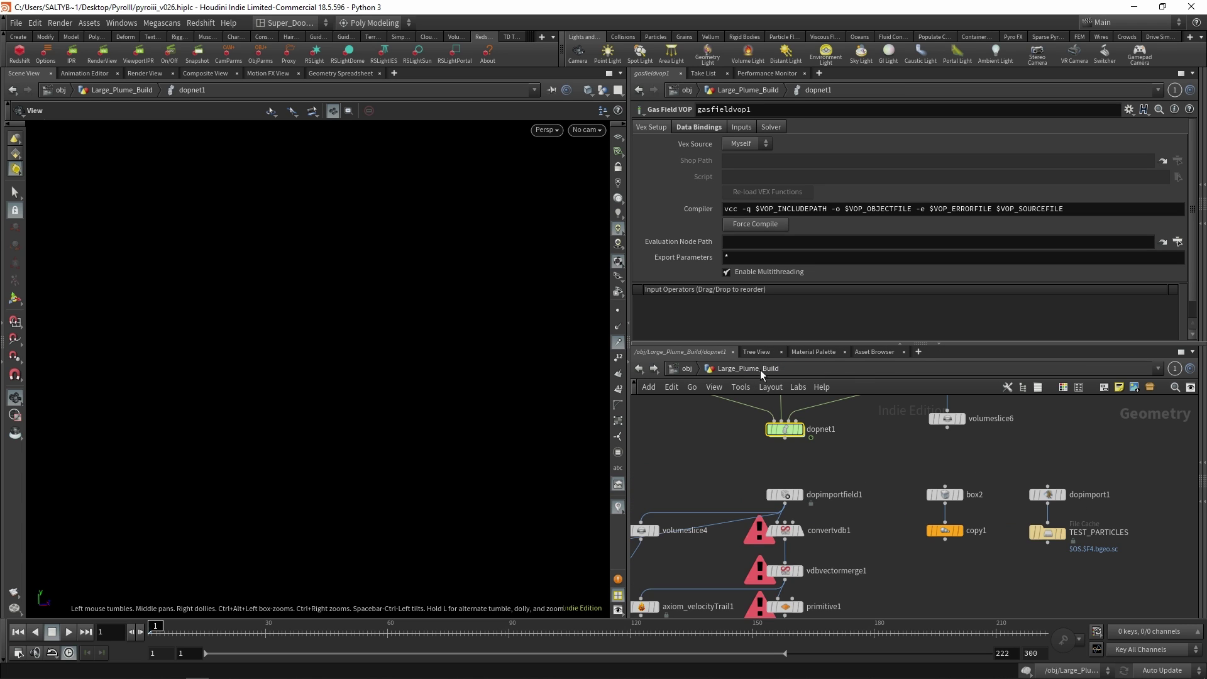
left_click(276, 633)
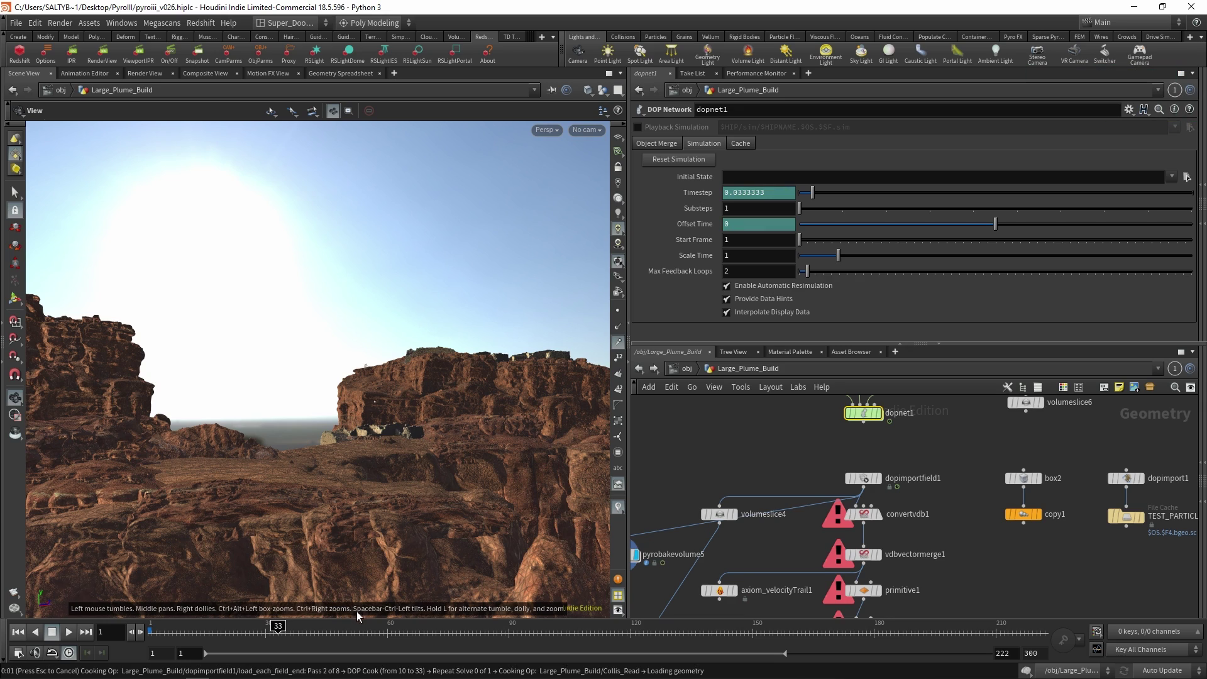
left_click_drag(289, 632, 257, 632)
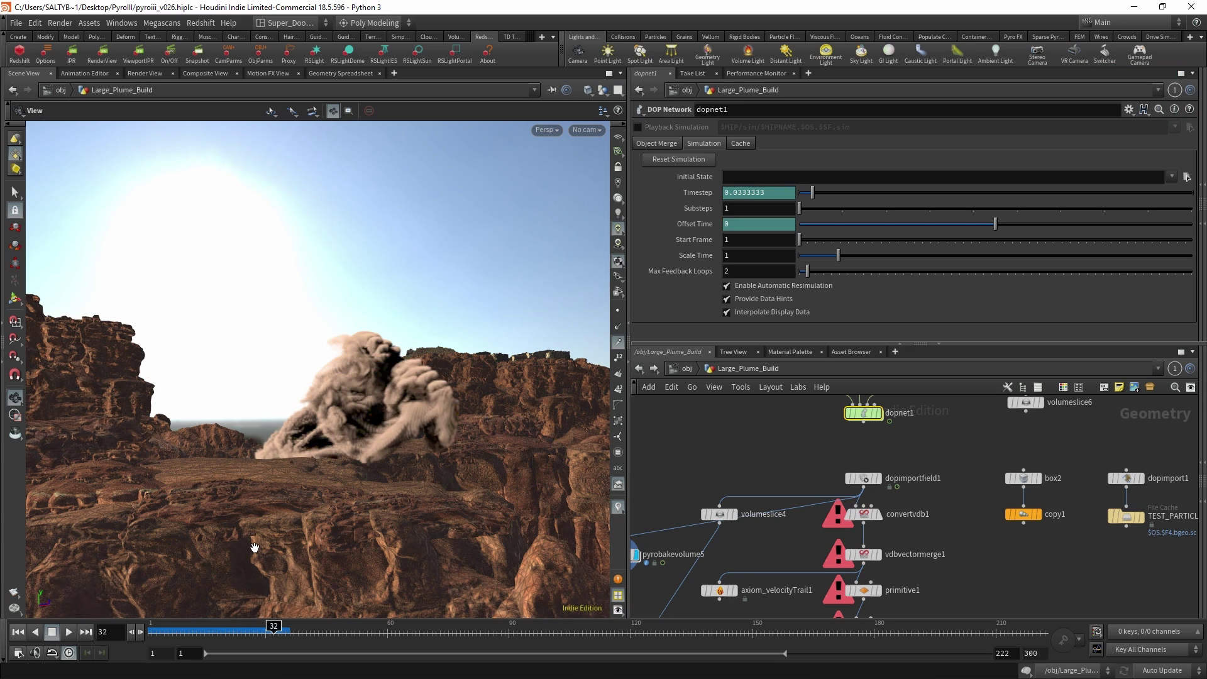
left_click_drag(254, 546, 272, 539)
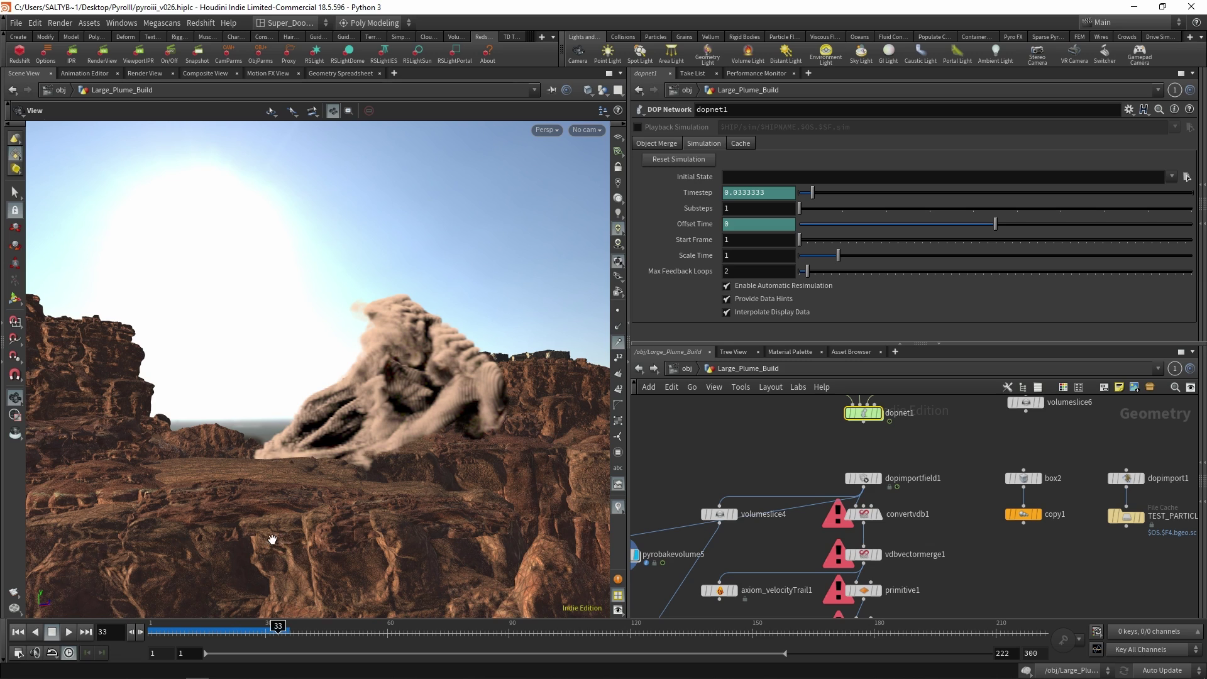
- Reopen the Gas Field VOP network inside the dopnet and delete the Add Constant node
middle_click_drag(799, 447, 767, 469)
key("Return")
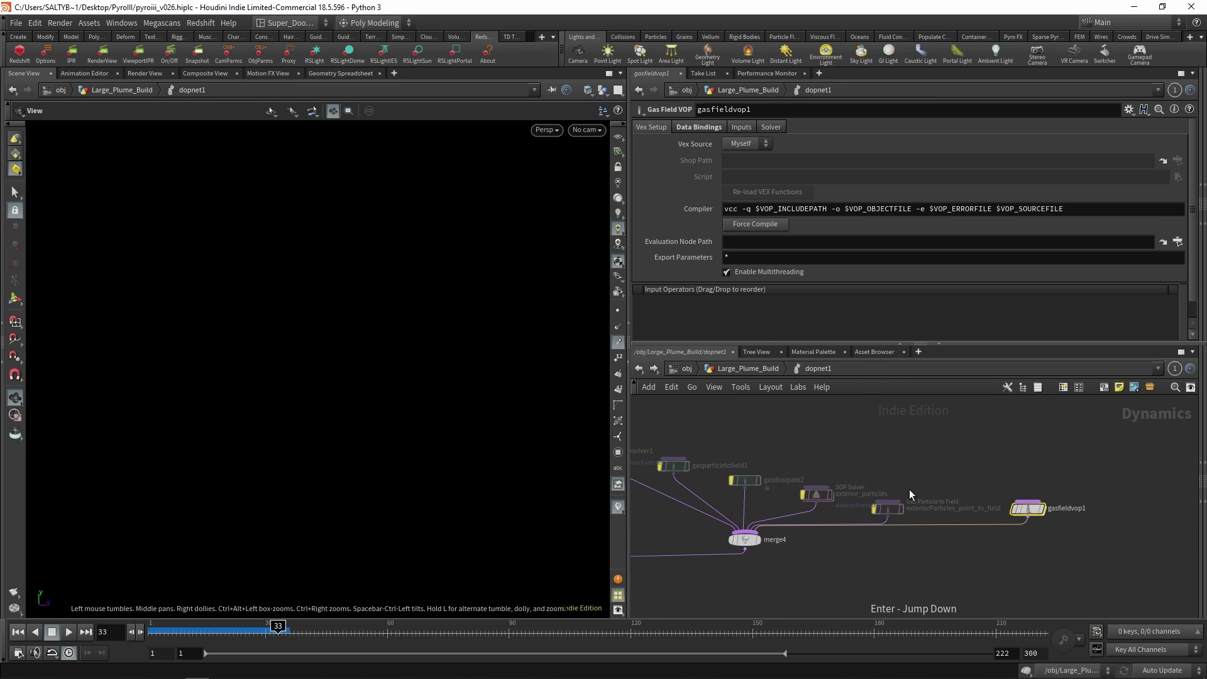
middle_click_drag(908, 488, 803, 504)
scroll(892, 488, "up", 4)
double_click(965, 558)
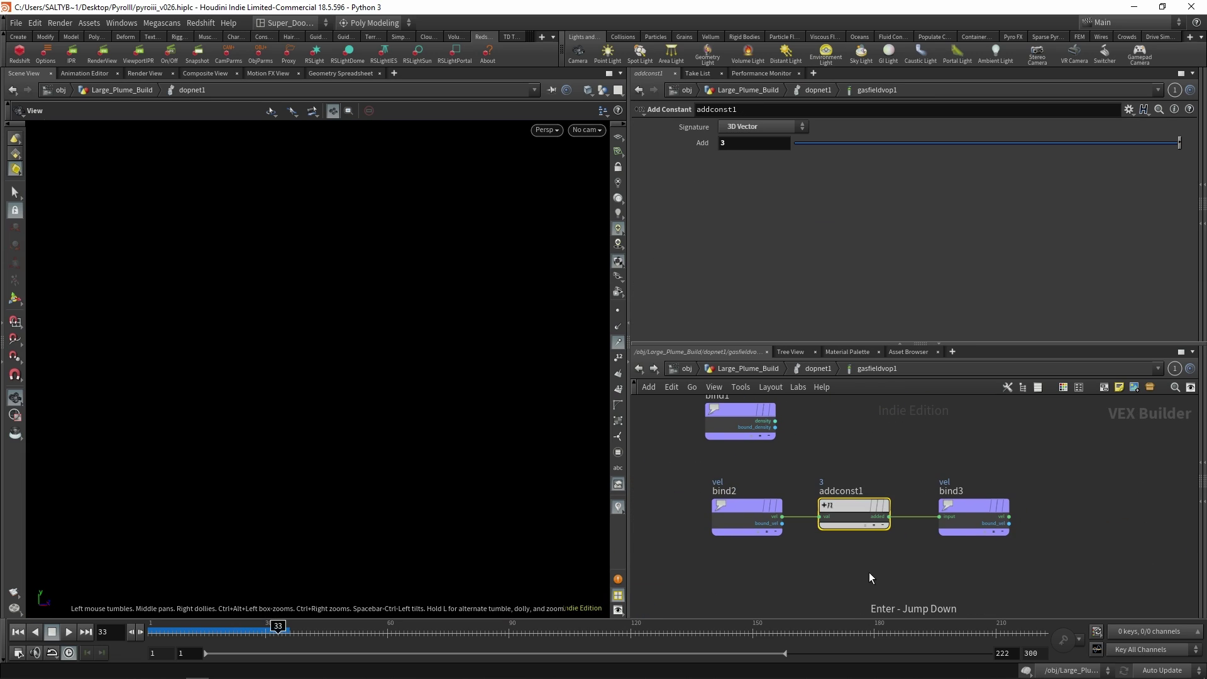
scroll(834, 558, "up", 2)
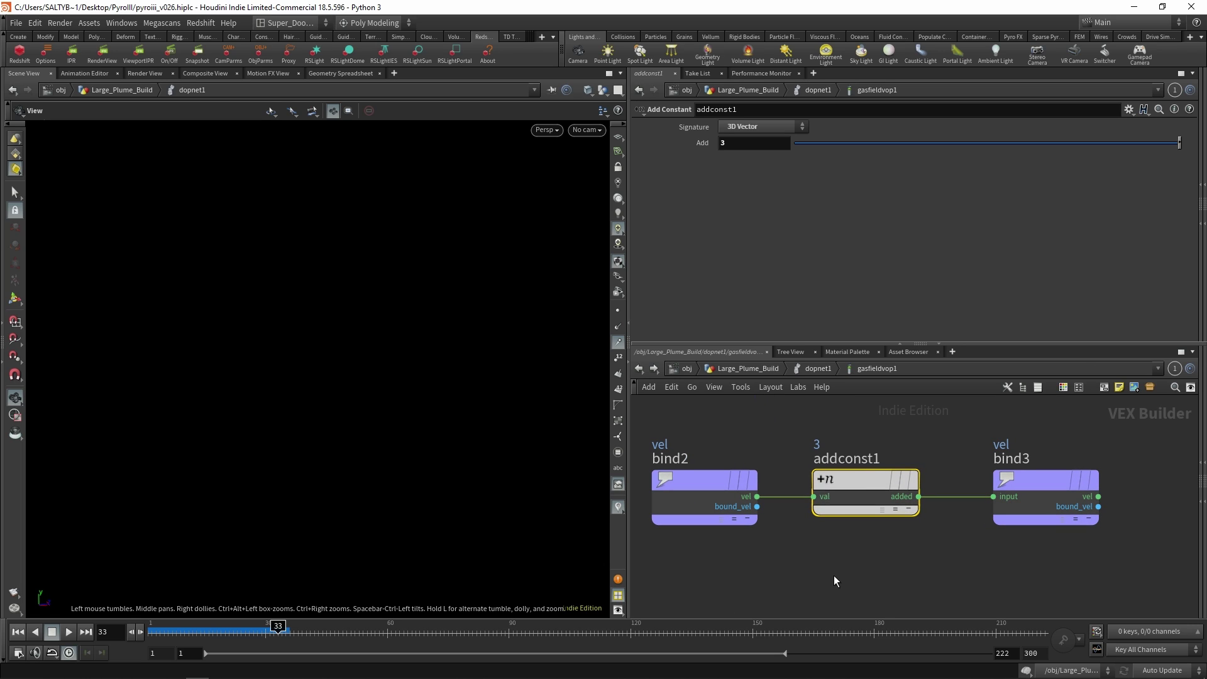
key("Delete")
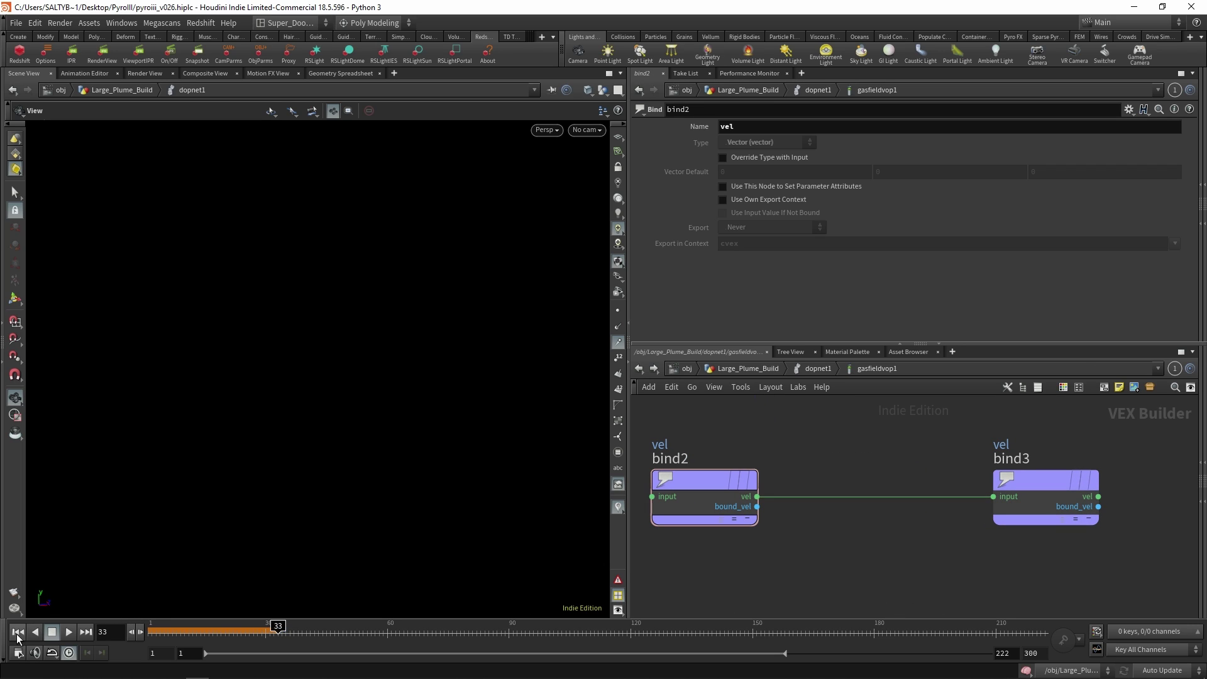
- Create an Add node and insert it on the wire between the two vel Bind nodes
key("Tab")
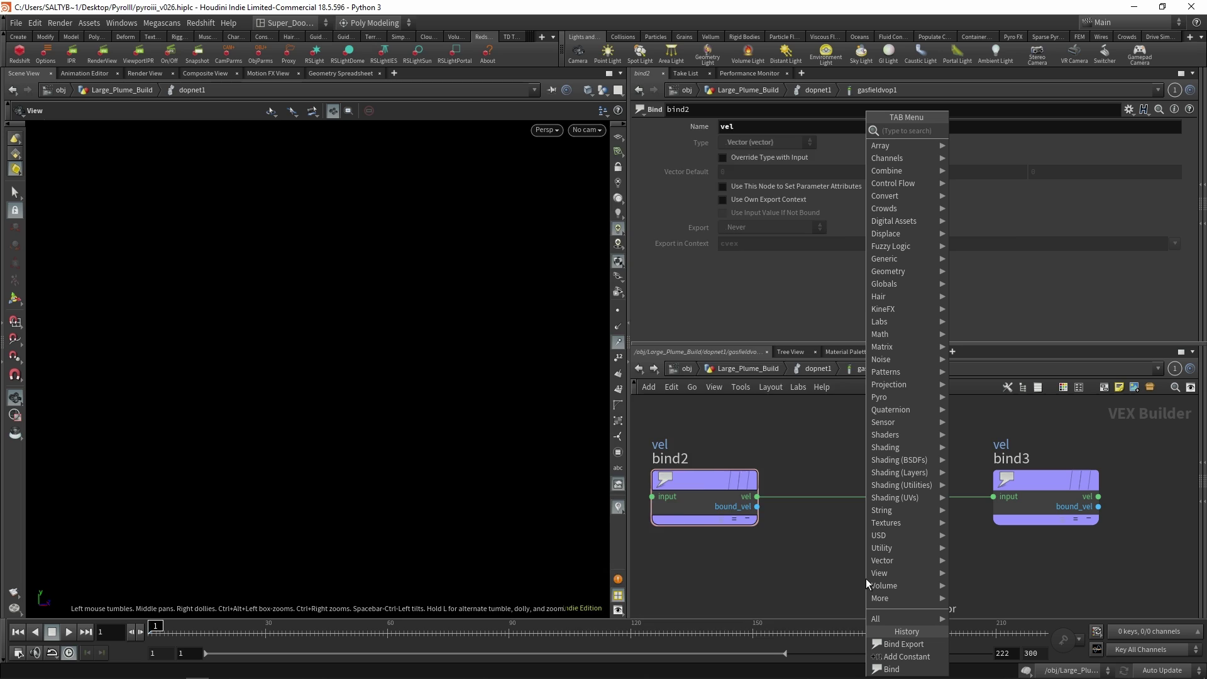
type("add")
key("Return")
left_click(865, 578)
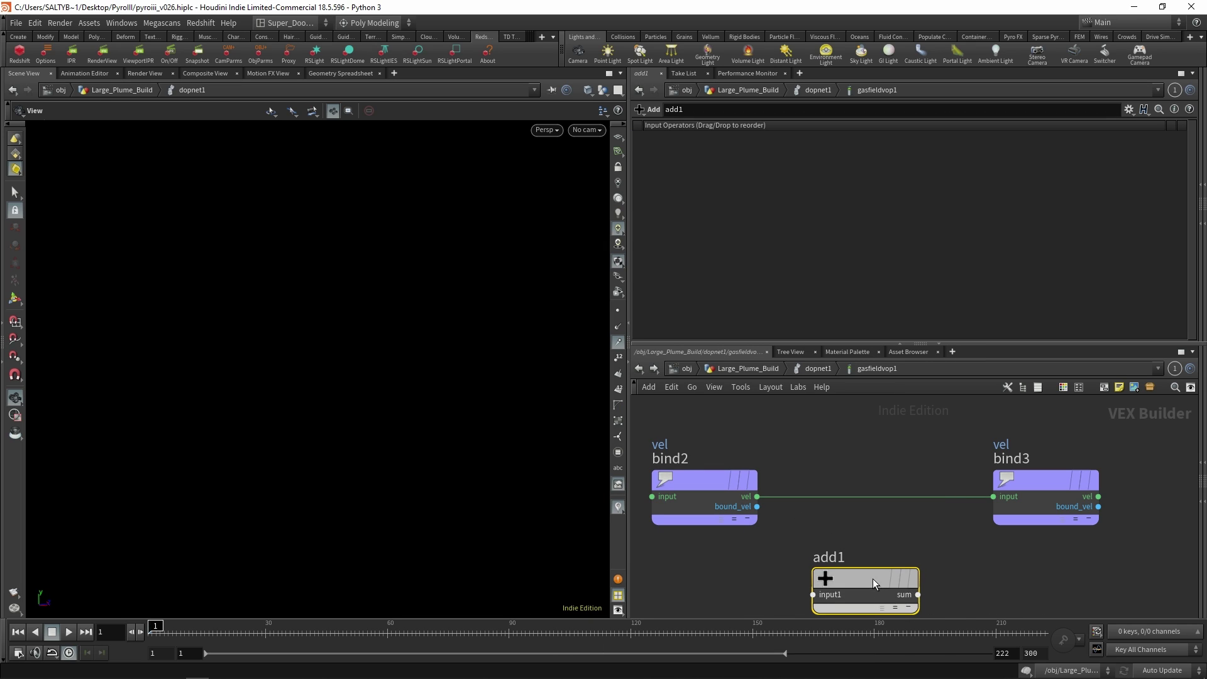
left_click_drag(872, 578, 905, 469)
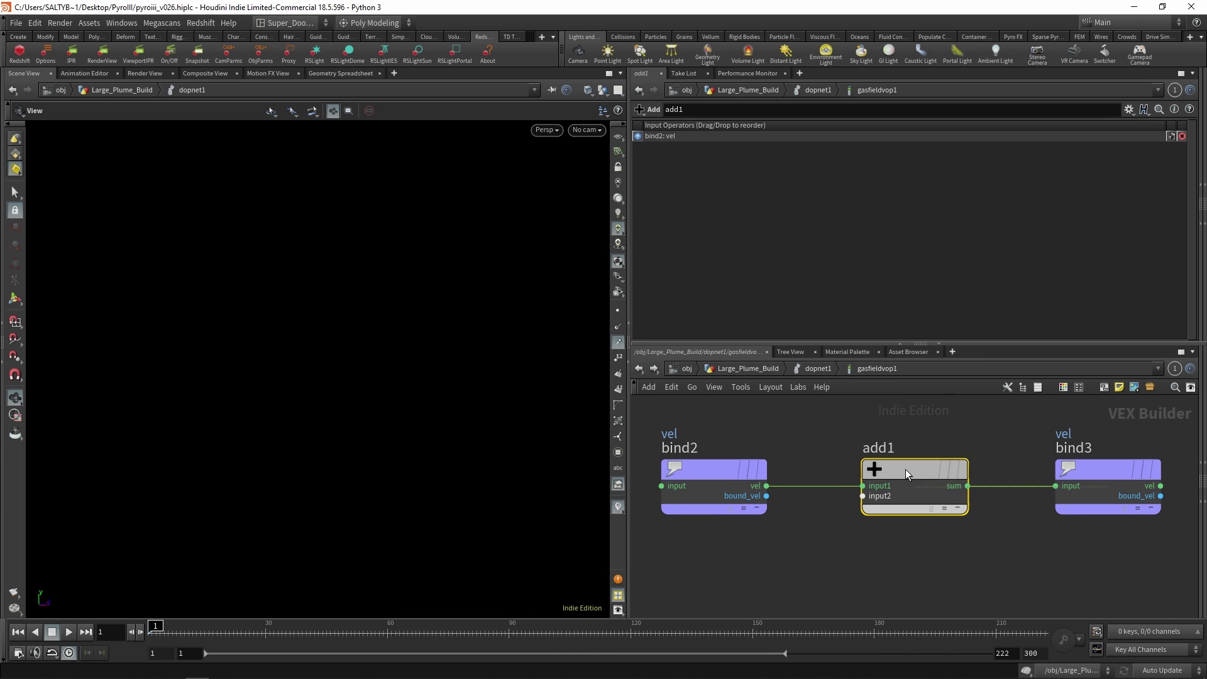
- Promote the Add node's second input to a parameter and expose its Parameter node below the input vel Bind node
right_click(875, 501)
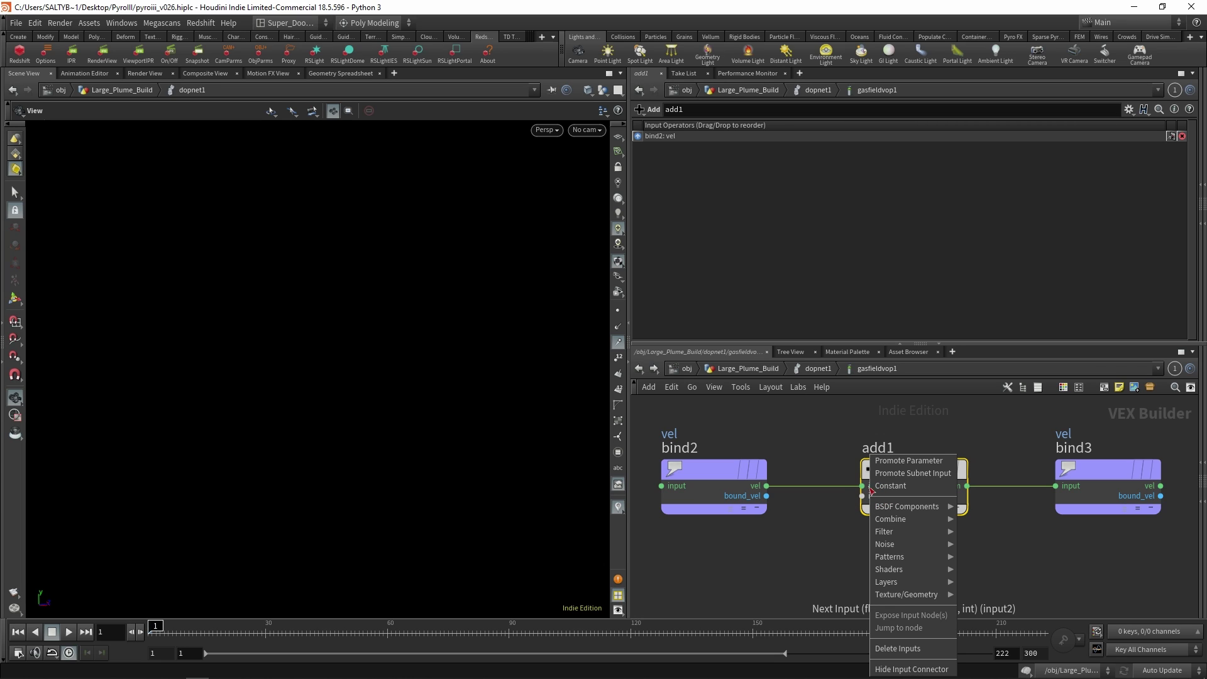
left_click(910, 462)
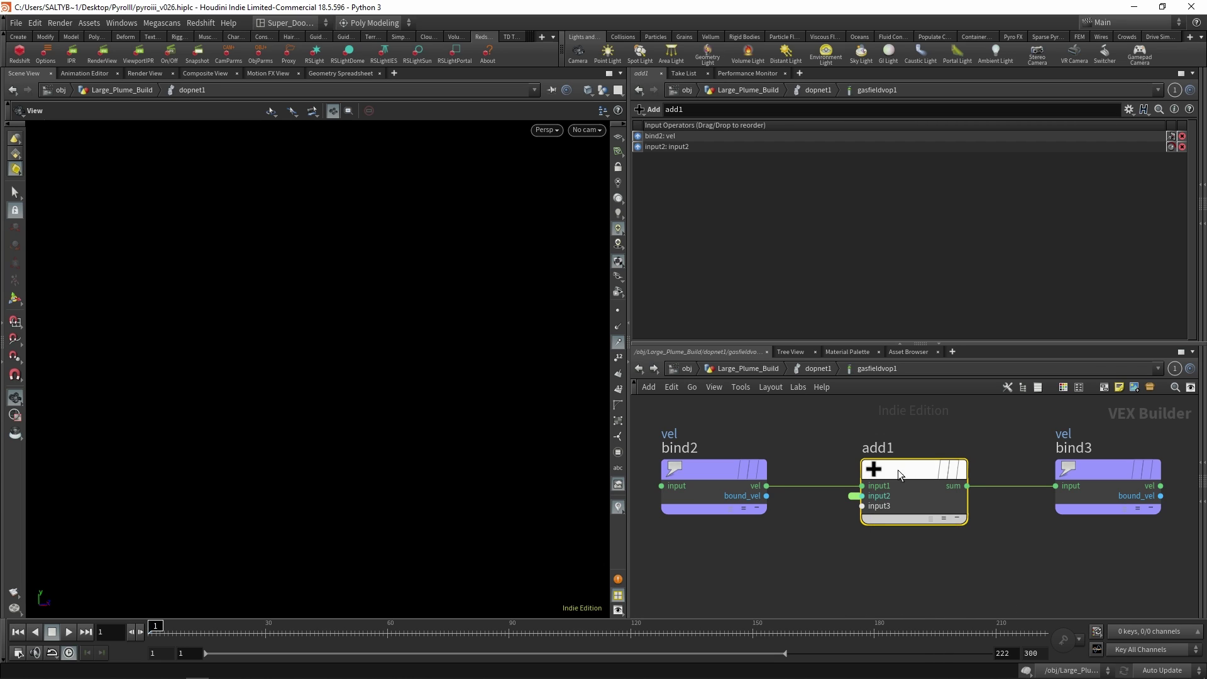
left_click(802, 371)
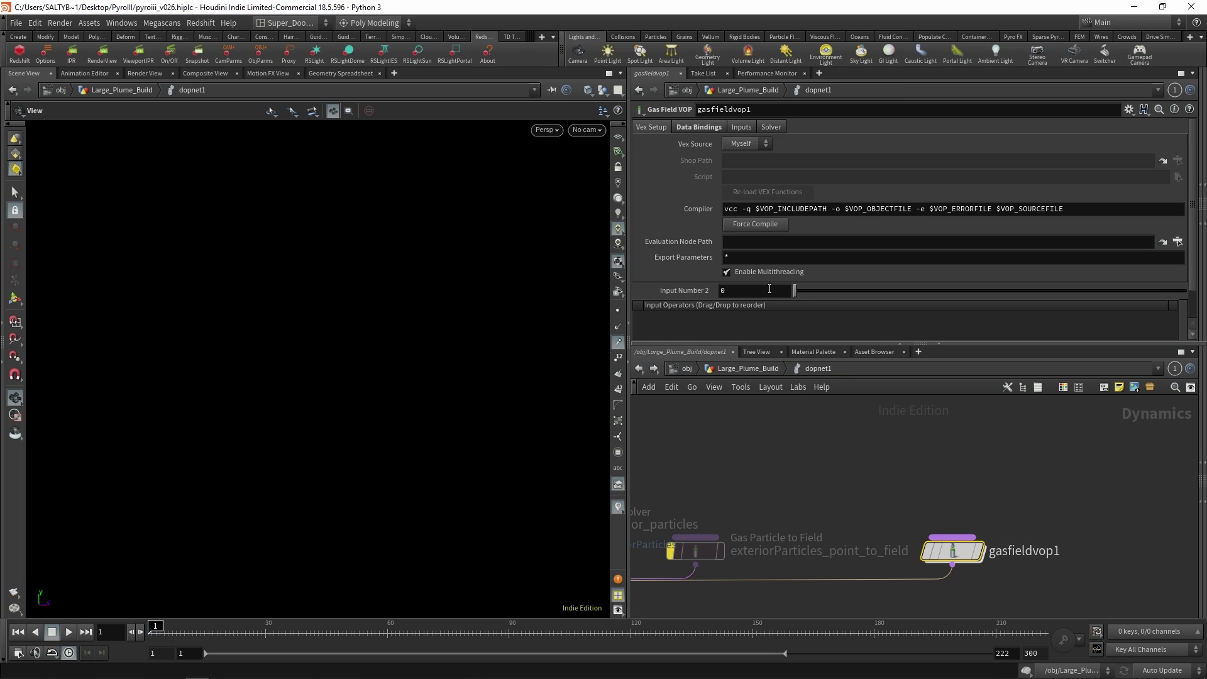
double_click(958, 553)
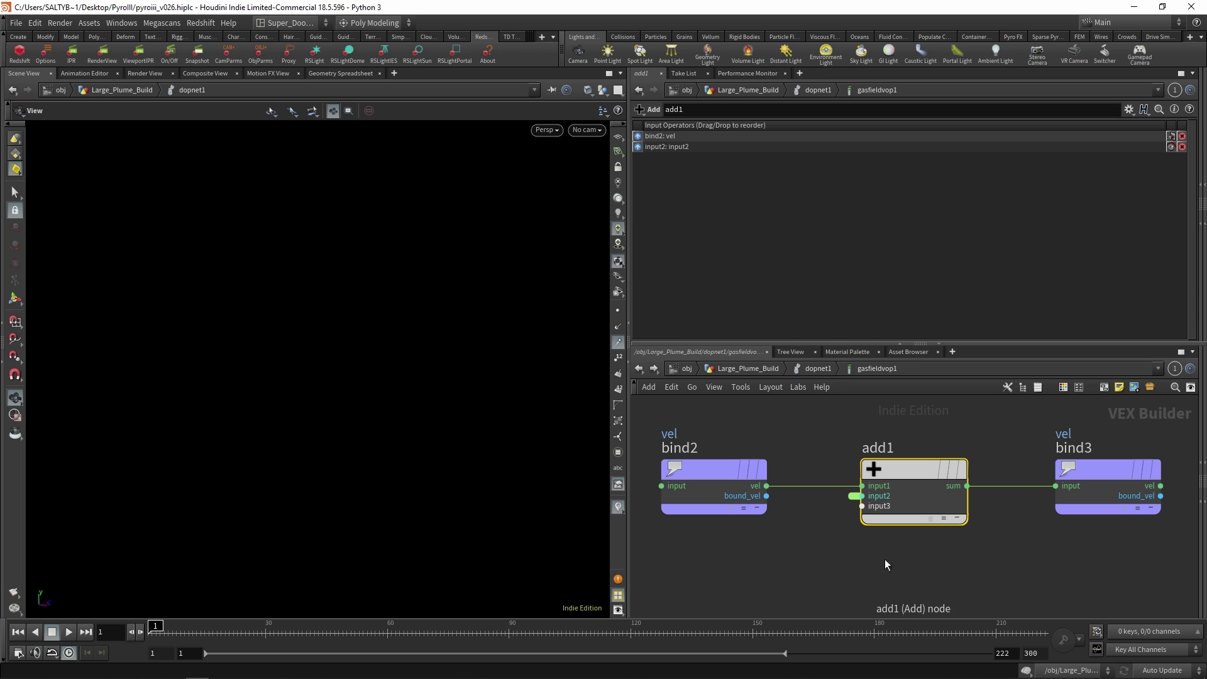
left_click(854, 499)
middle_click(856, 496)
left_click_drag(764, 469, 740, 551)
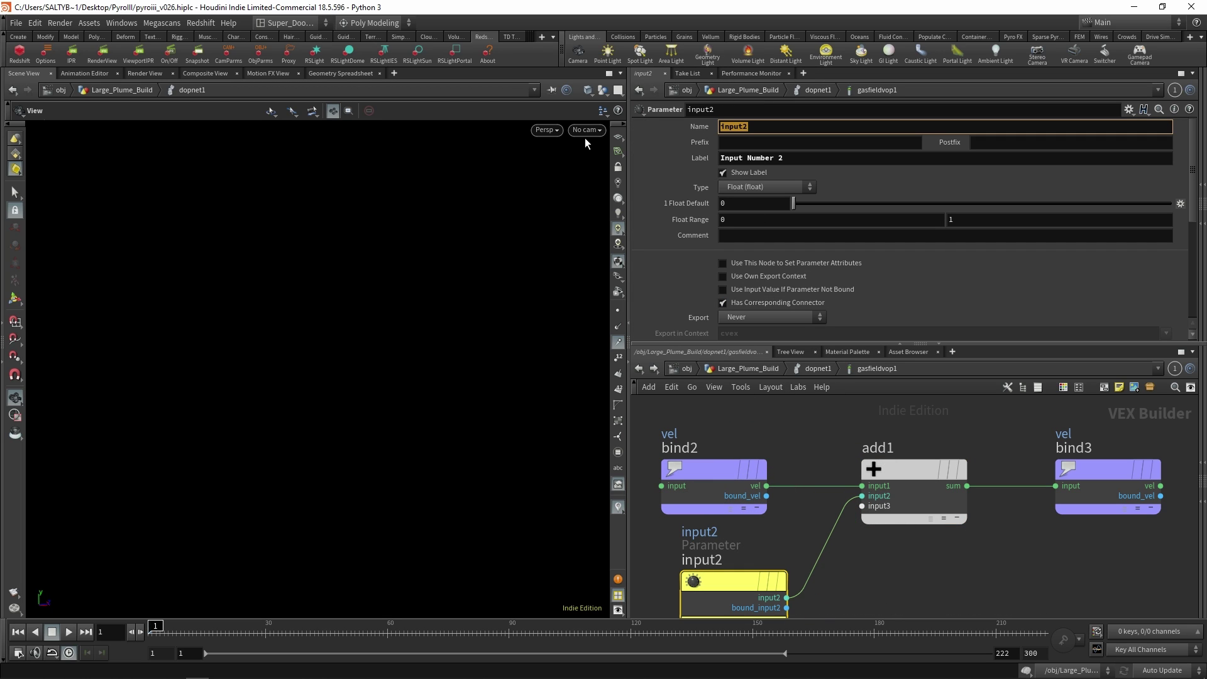
- Set the promoted parameter's name to wind_dir
type("vel")
type("wi")
key("BackSpace")
key("BackSpace")
key("BackSpace")
key("BackSpace")
key("BackSpace")
type("wind_dir")
- Label the wind_dir parameter Wind Direction and set its type to Vector
key("Tab")
key("Tab")
key("Tab")
type("Wind Direction")
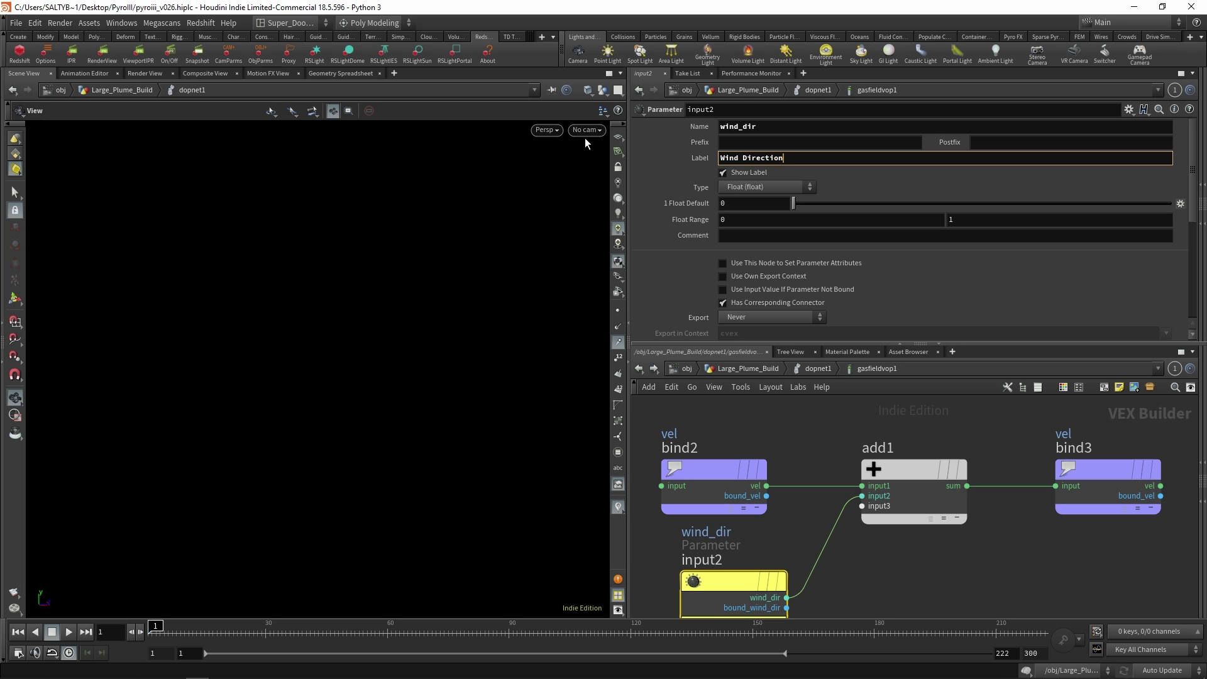
key("Return")
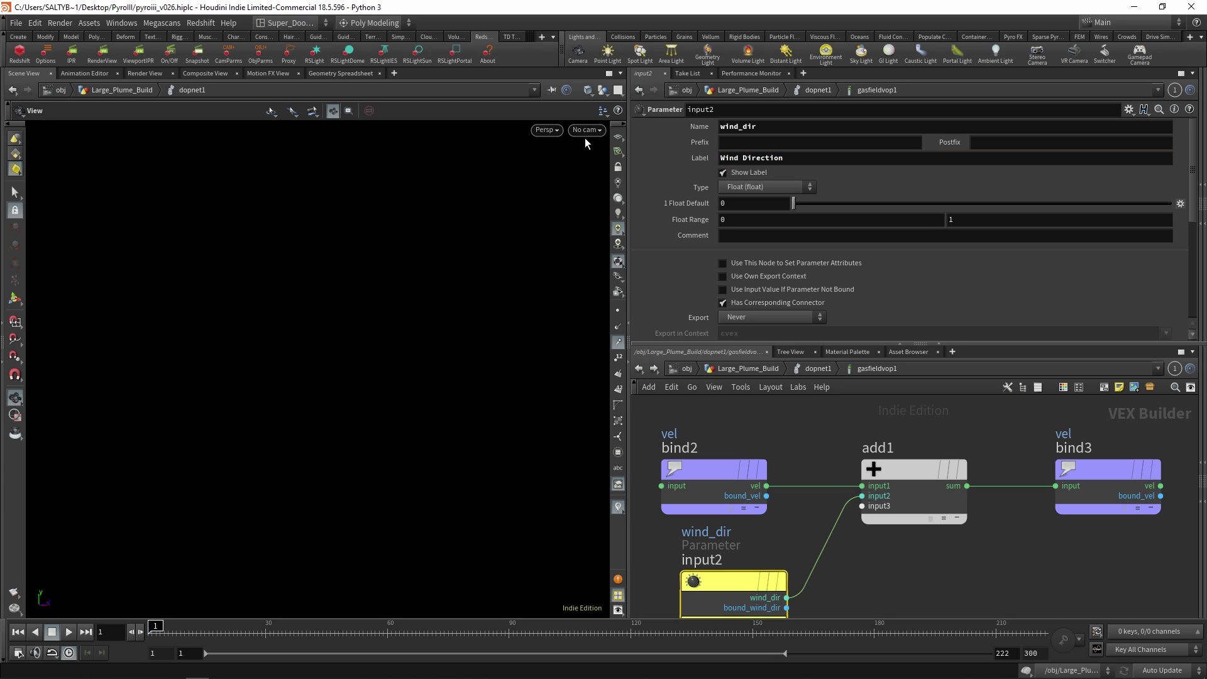
left_click(764, 188)
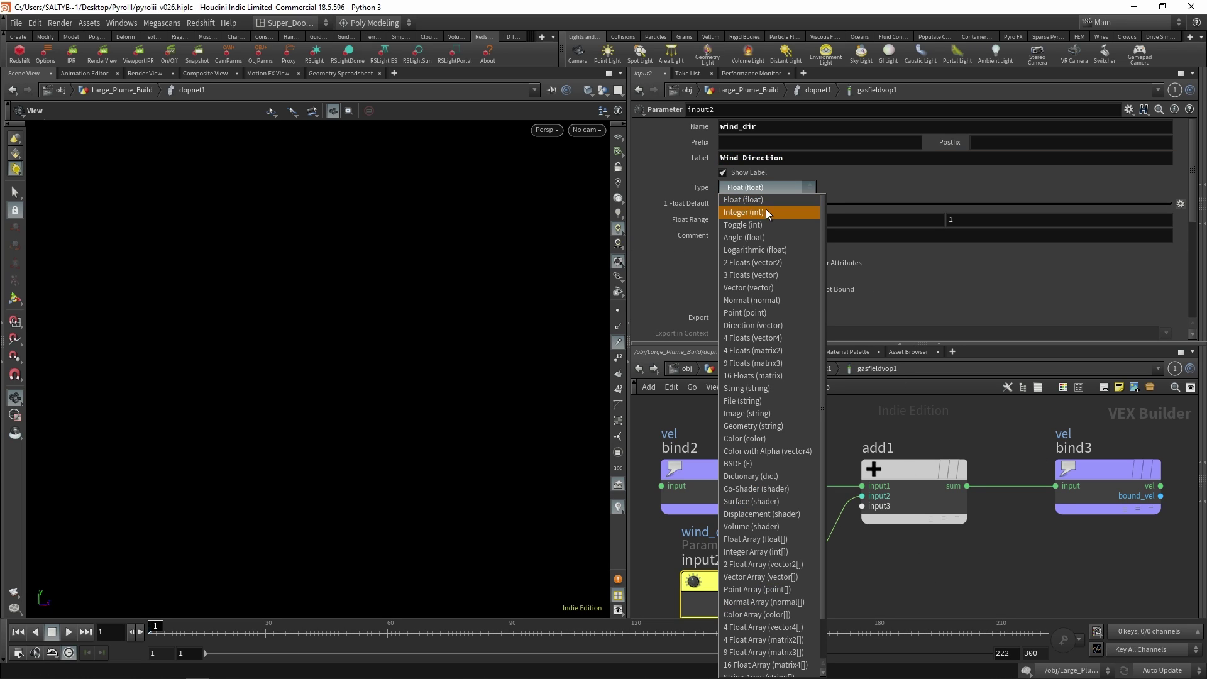
left_click(773, 288)
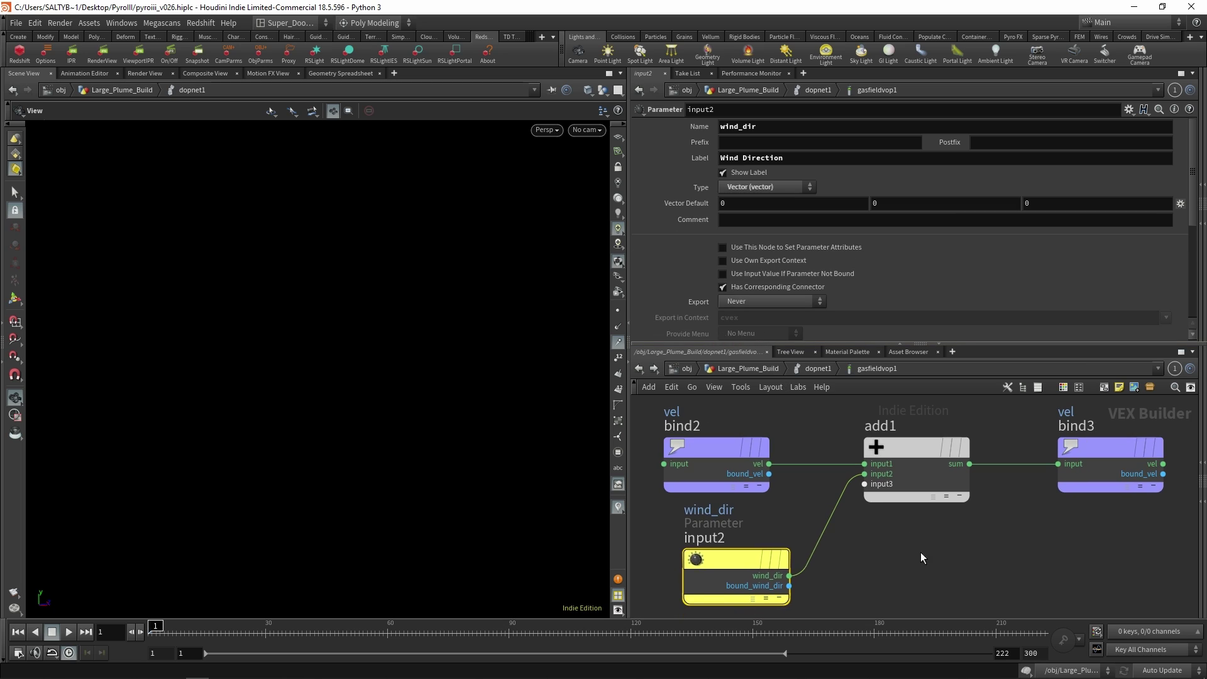
- Go back up to the Gas Field VOP node in dopnet1 and look through the RNDR_CAM camera in the viewport
left_click(815, 369)
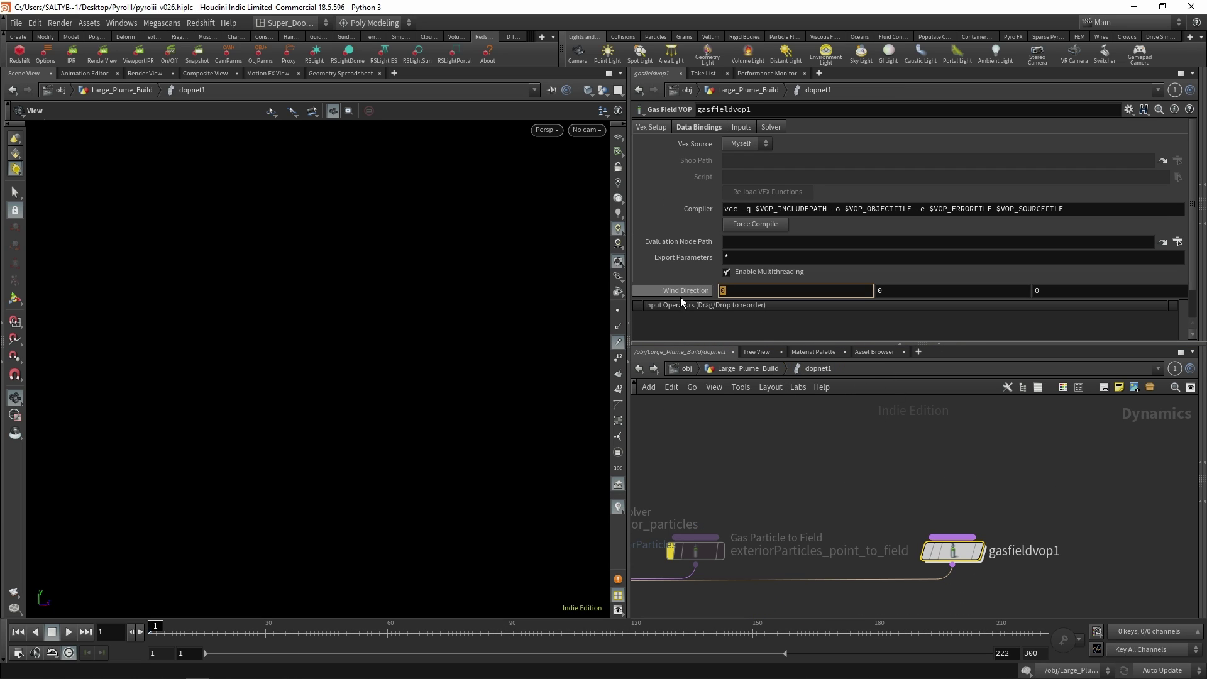
left_click(734, 290)
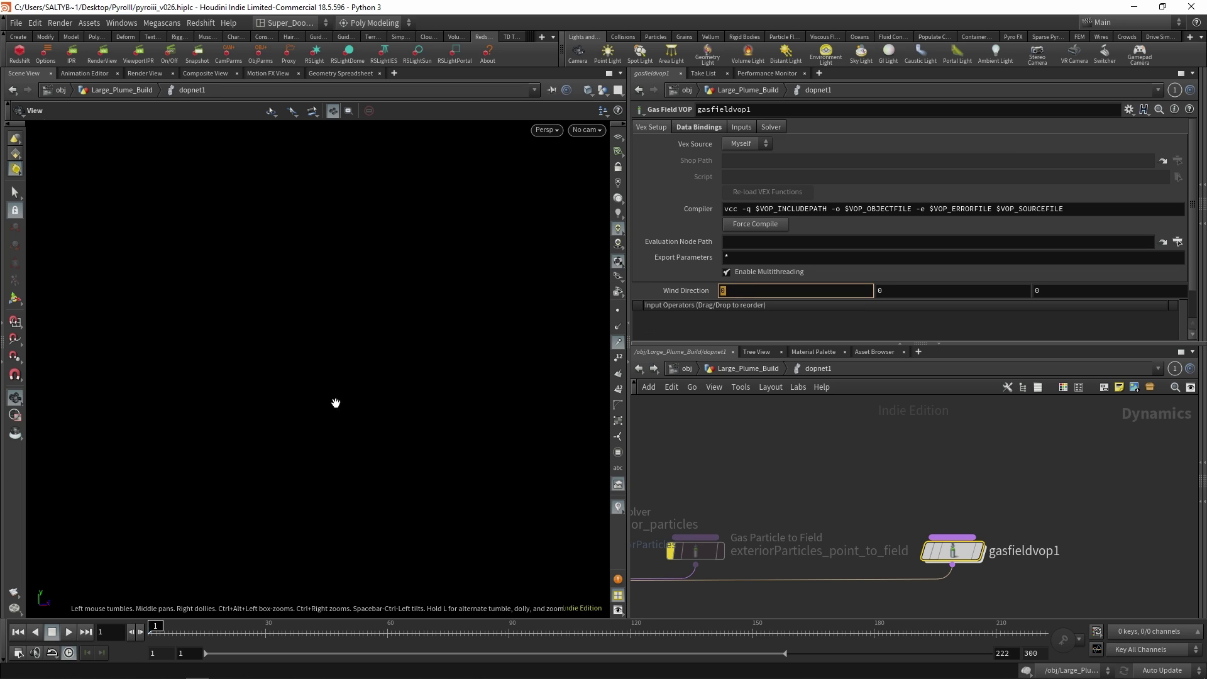
left_click_drag(279, 462, 322, 430)
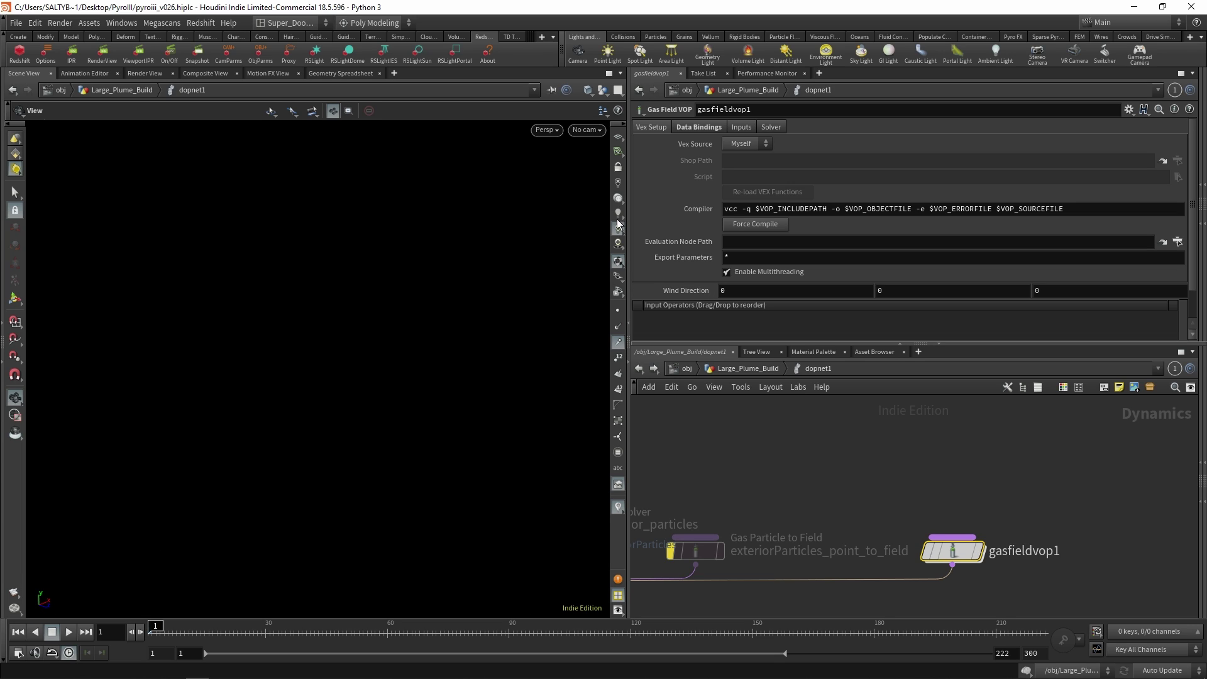
left_click(587, 130)
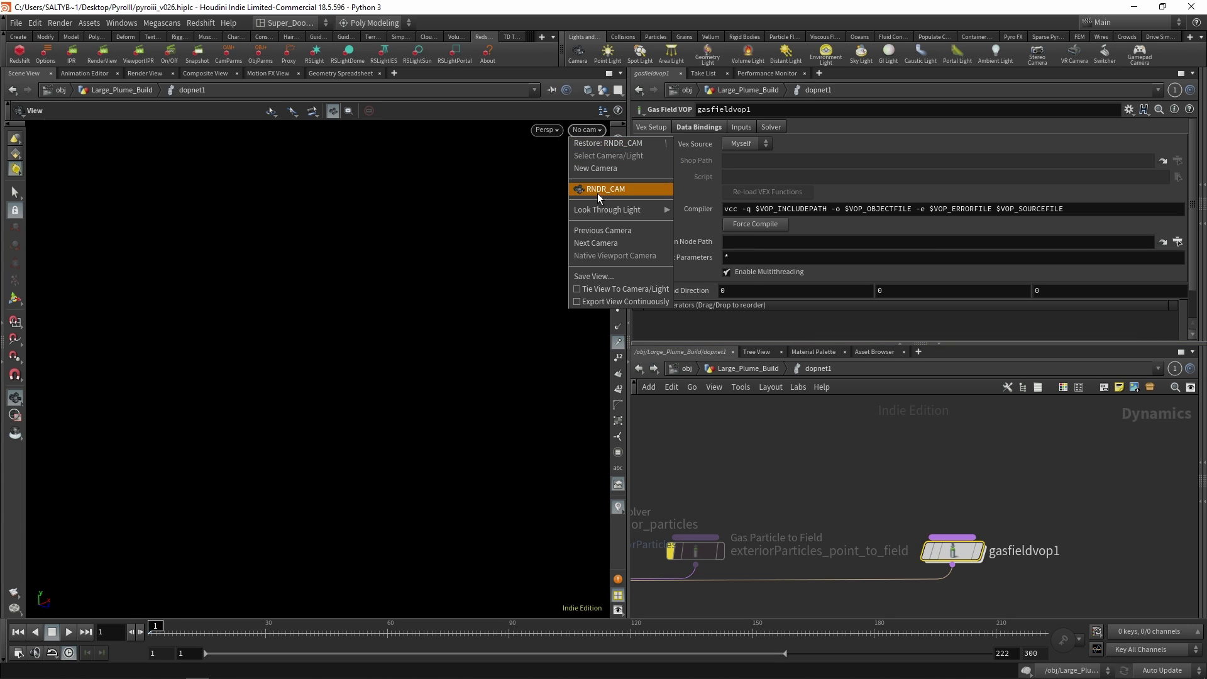
left_click(597, 192)
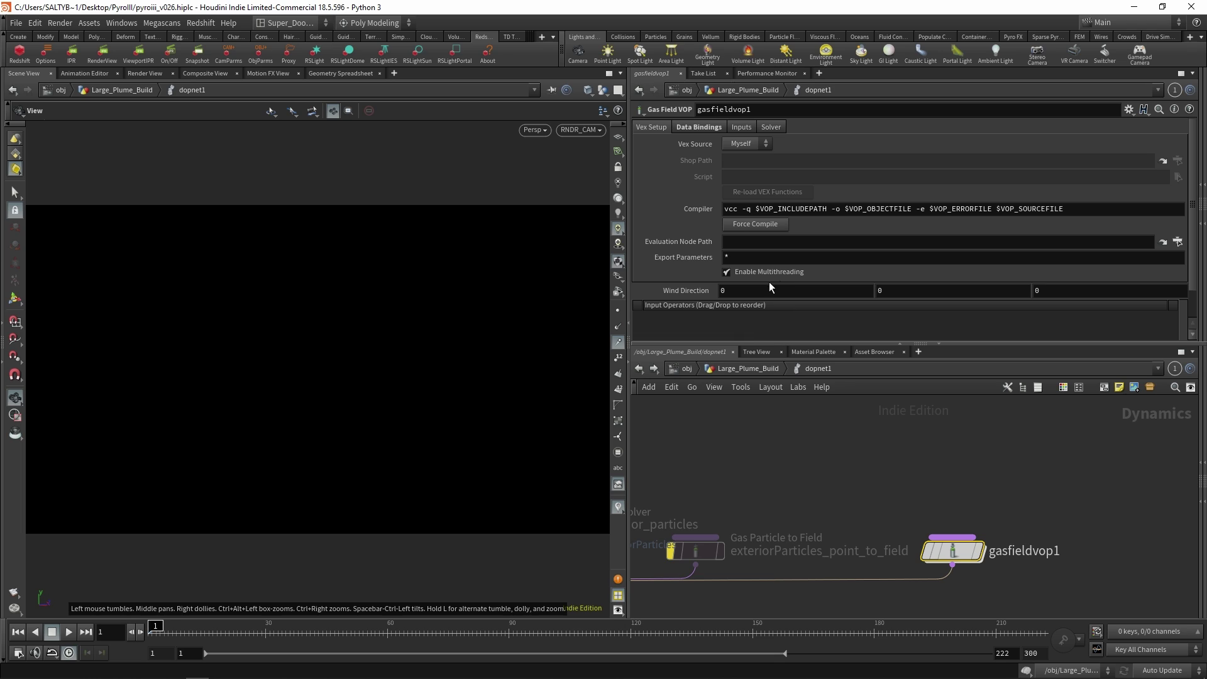
- Set the Gas Field VOP's Wind Direction to .5 in X and .5 in Z
left_click(721, 292)
left_click(1043, 289)
type(".5")
key("Return")
- Go inside the Gas Field VOP node and bring its density and vel bind nodes into working view
middle_click_drag(1011, 487, 864, 579)
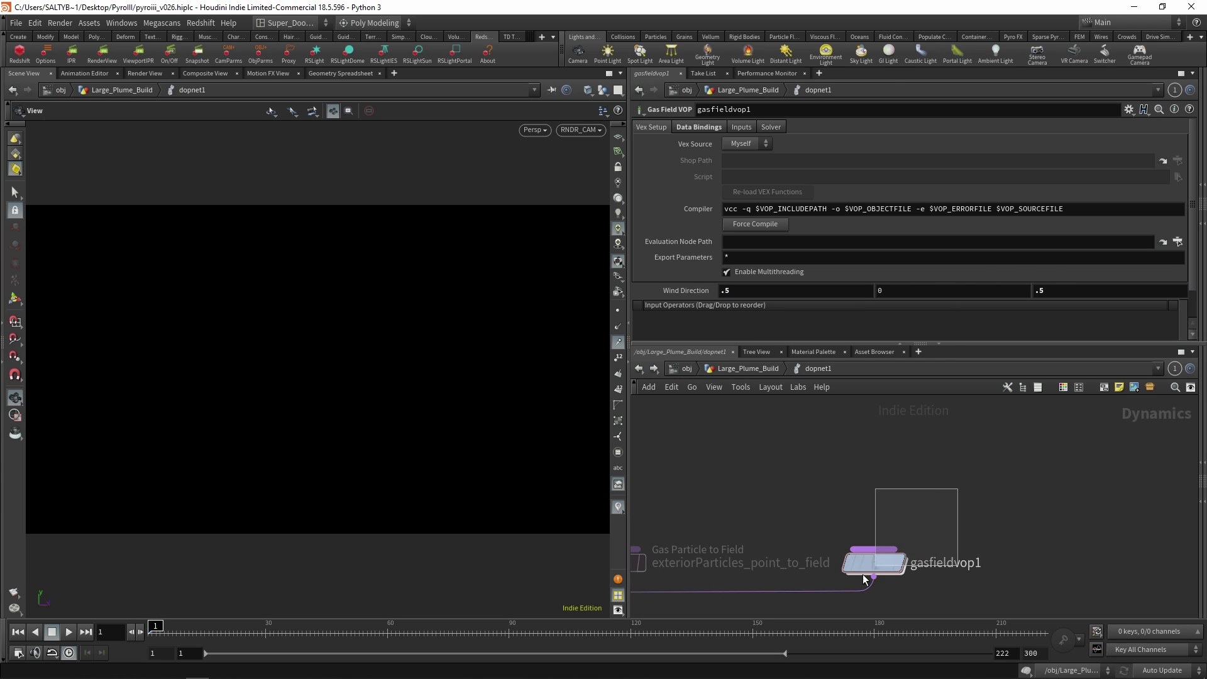
double_click(865, 579)
scroll(841, 534, "down", 3)
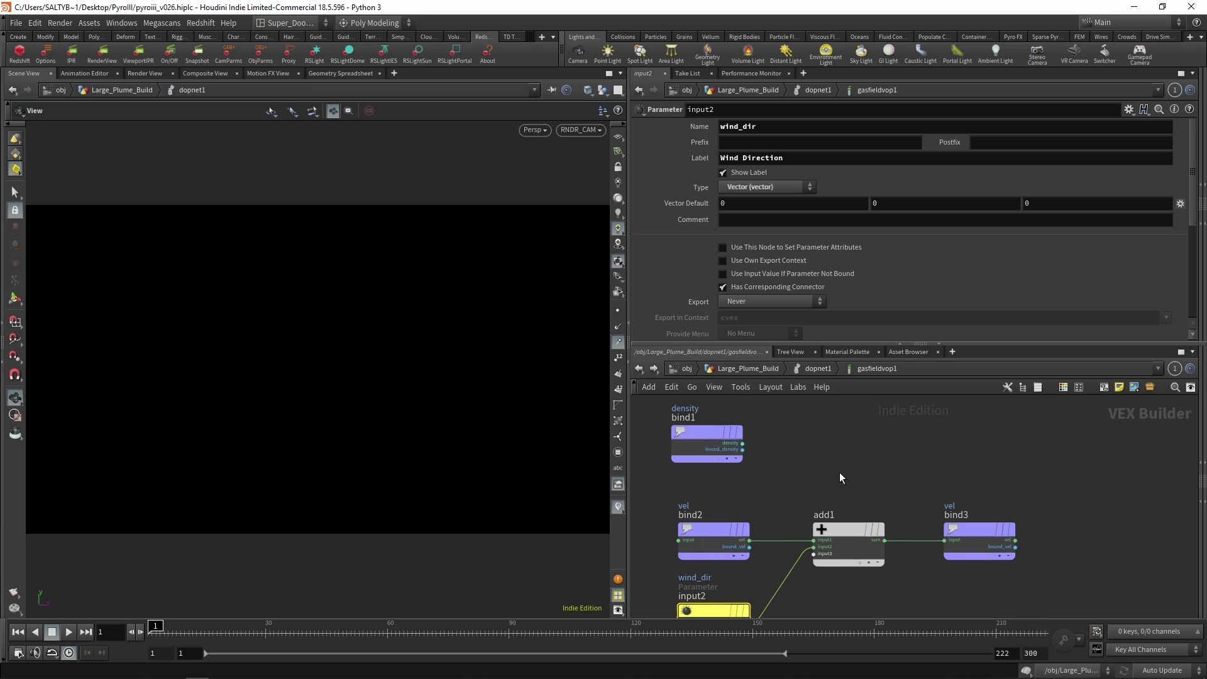
mouse_move(836, 479)
middle_mouse_down()
mouse_move(885, 497)
mouse_move(827, 455)
mouse_move(805, 466)
mouse_move(826, 486)
middle_mouse_up()
scroll(832, 464, "up", 3)
scroll(837, 465, "down", 2)
left_click(707, 543)
scroll(817, 460, "up", 2)
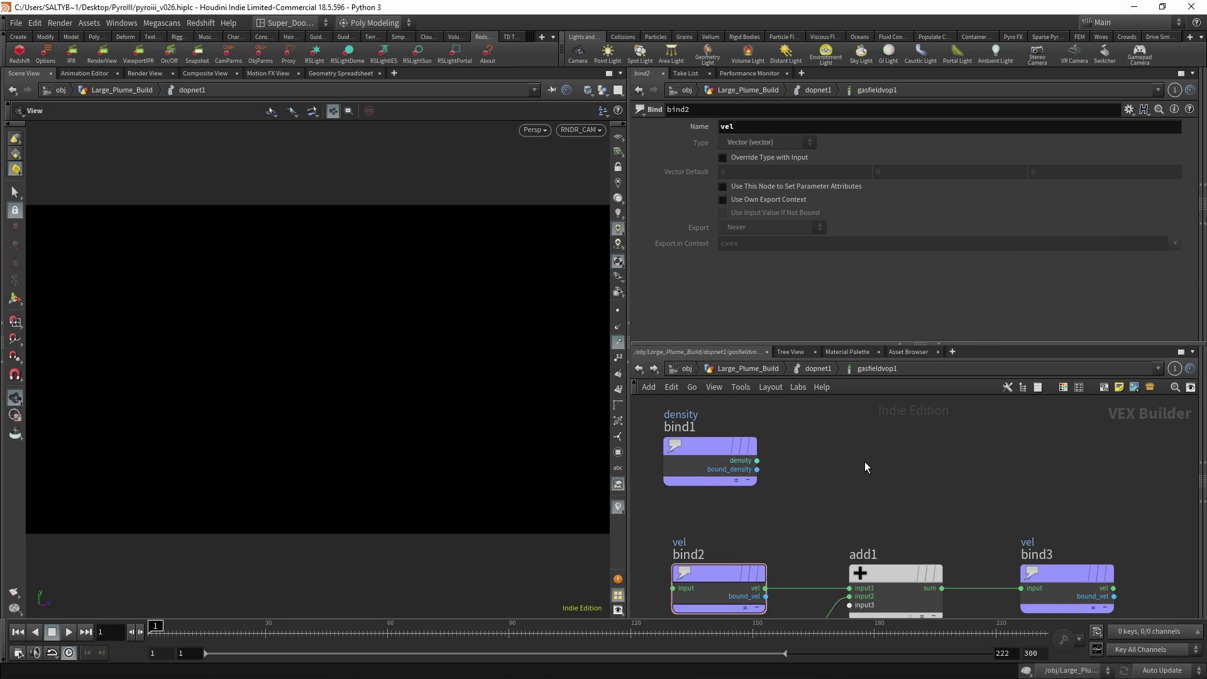
- Add a Clamp node beside the density bind and connect the density output to its val input
key("Tab")
type("clamp")
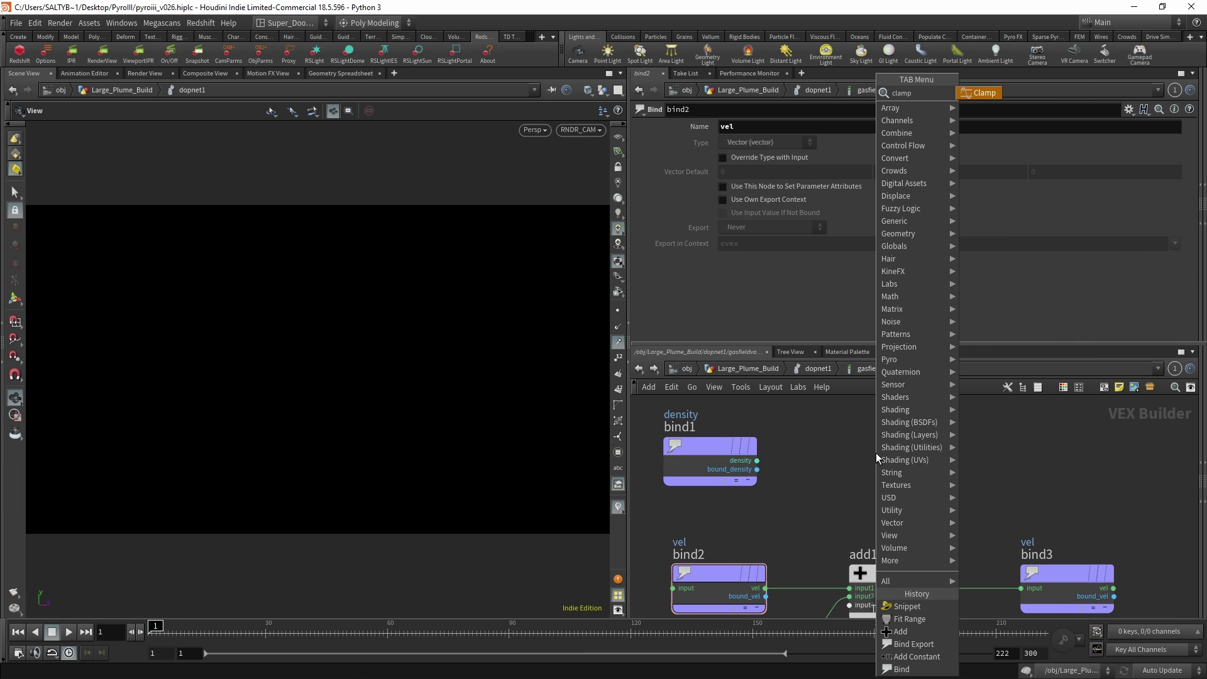
key("Return")
left_click(876, 452)
left_click_drag(759, 461, 870, 445)
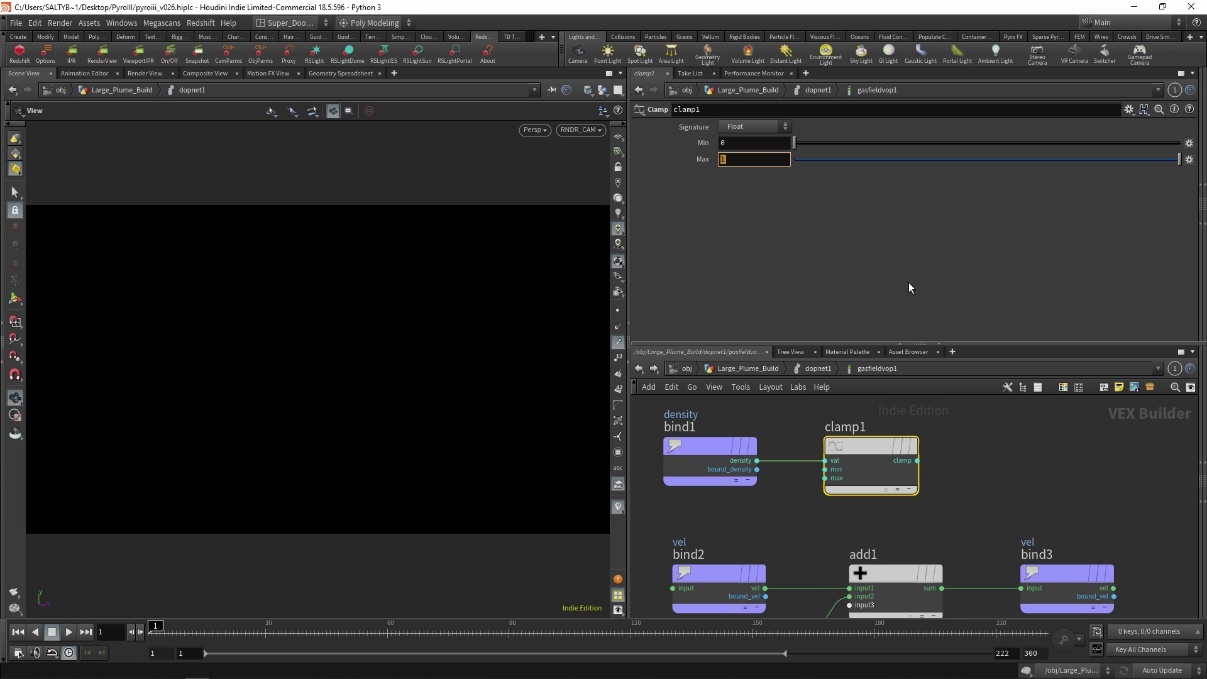
- Add a Ramp Parameter node after the clamp and connect the clamp output to its input
middle_click_drag(979, 441, 981, 442)
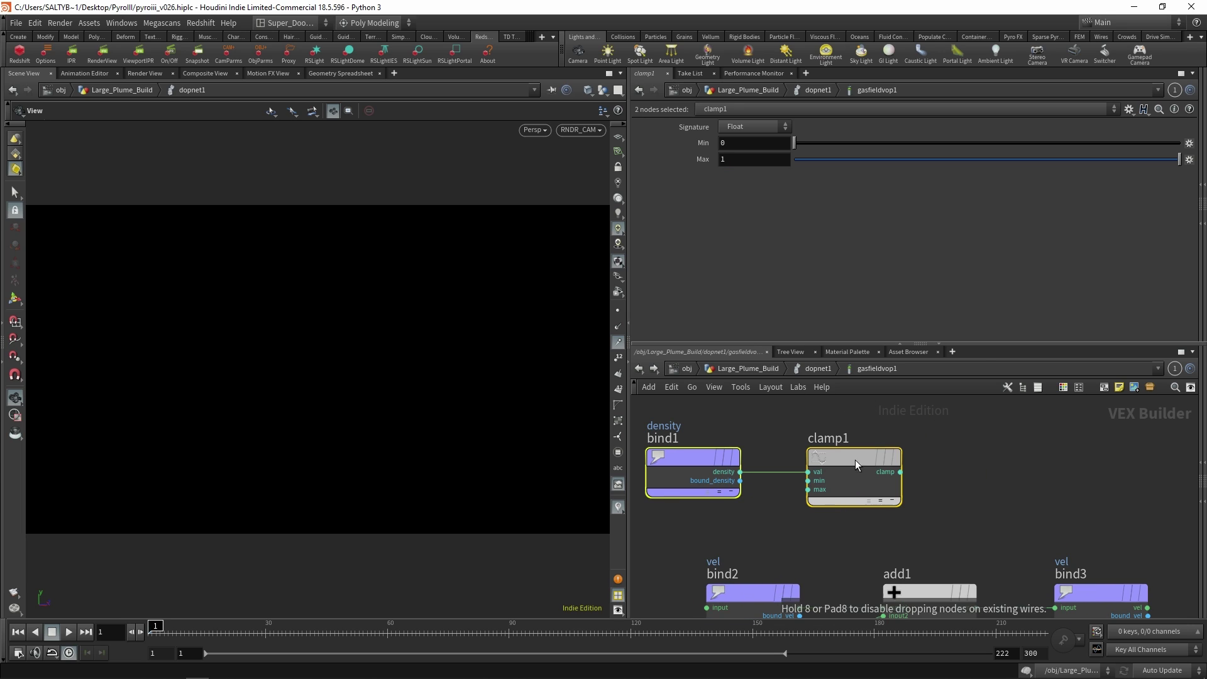
key("Tab")
type("ramp")
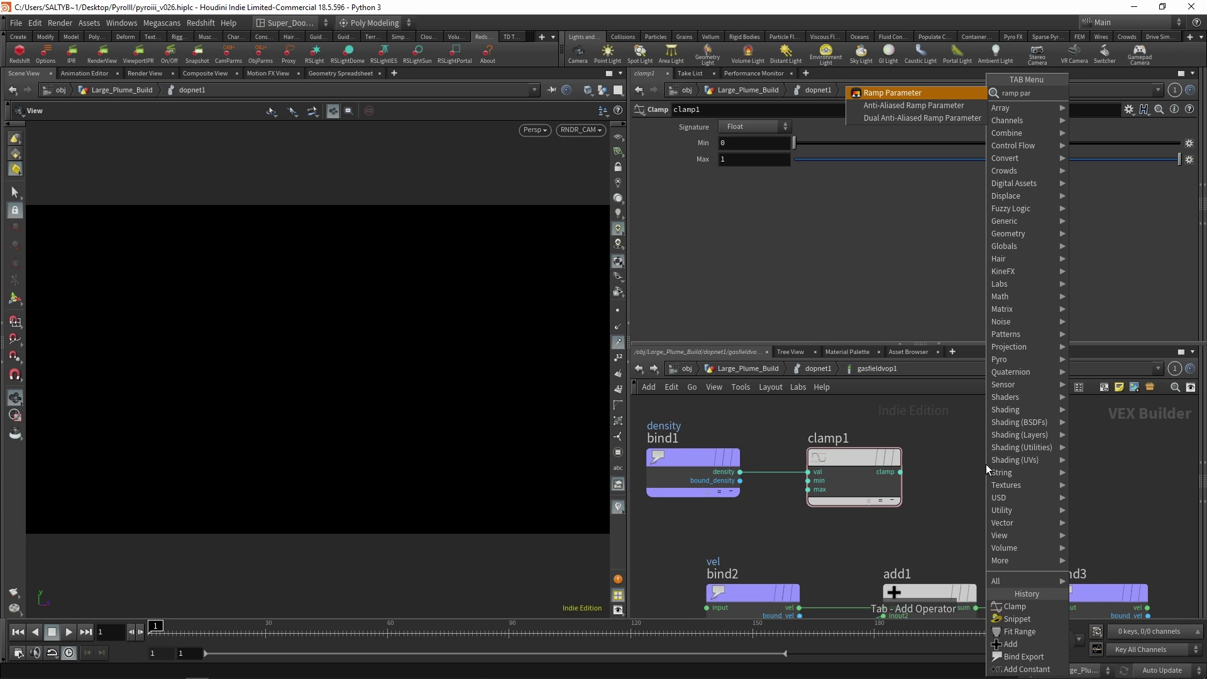
key("Return")
left_click_drag(978, 460, 988, 451)
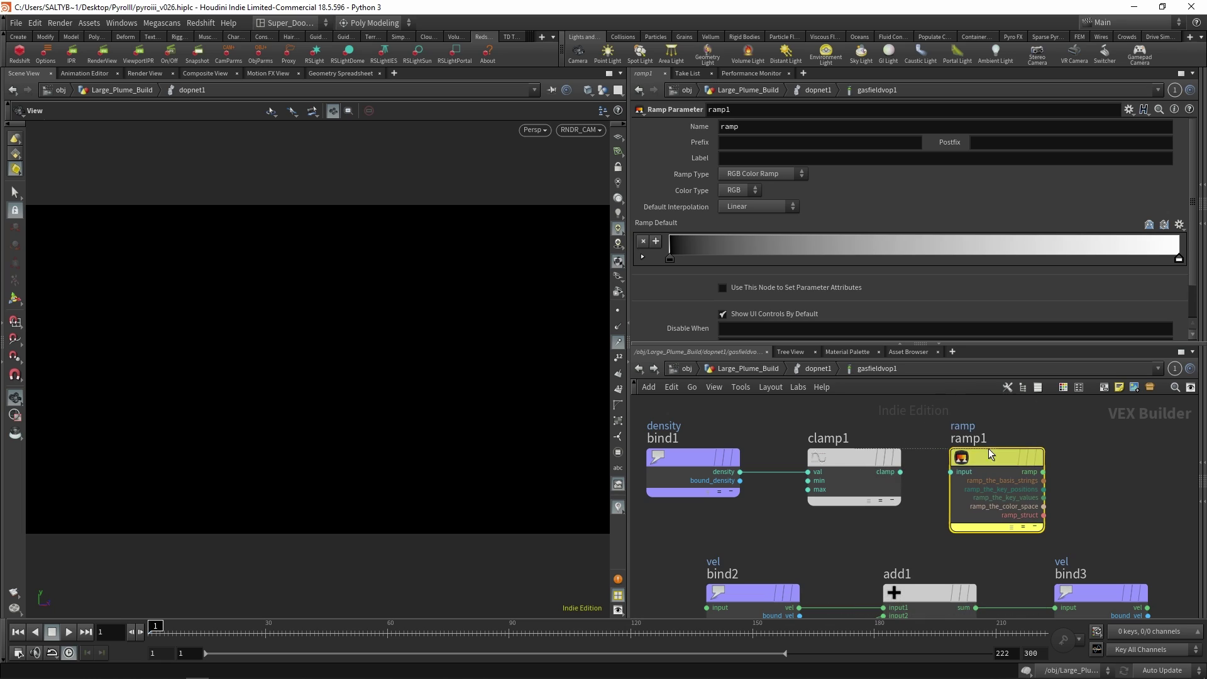
left_click_drag(900, 471, 950, 472)
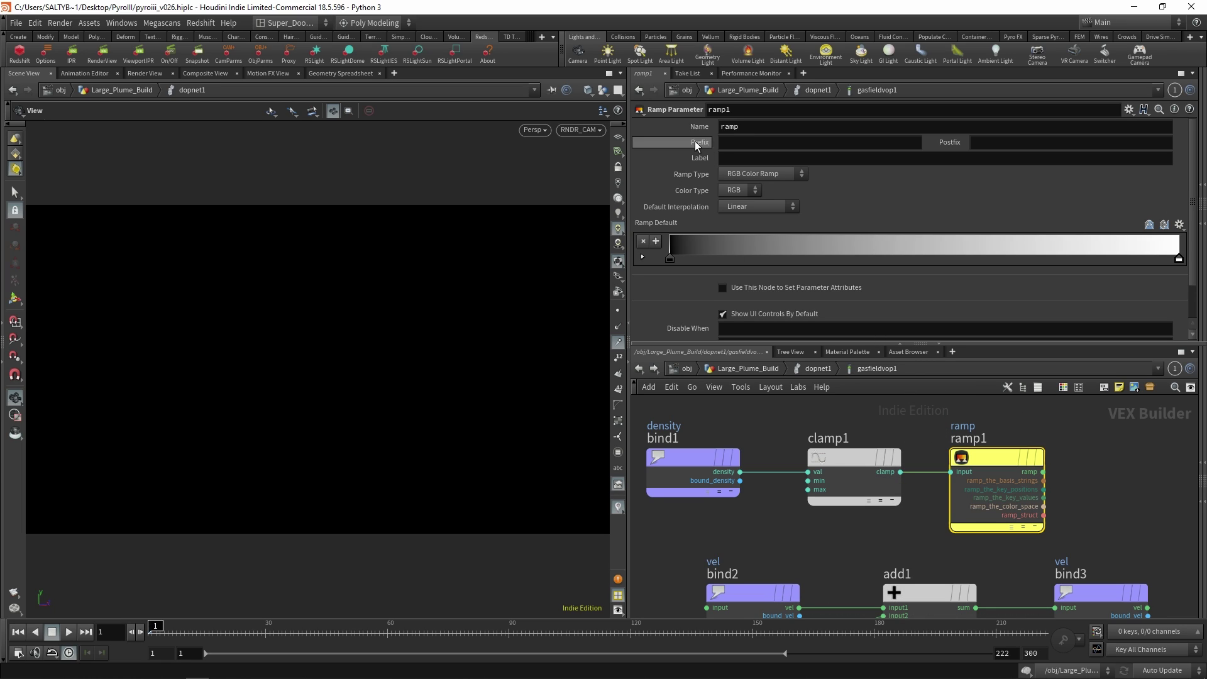
- Name the ramp parameter densityMask and label it Density Mask Ramp
left_click_drag(753, 127, 615, 140)
type("dens")
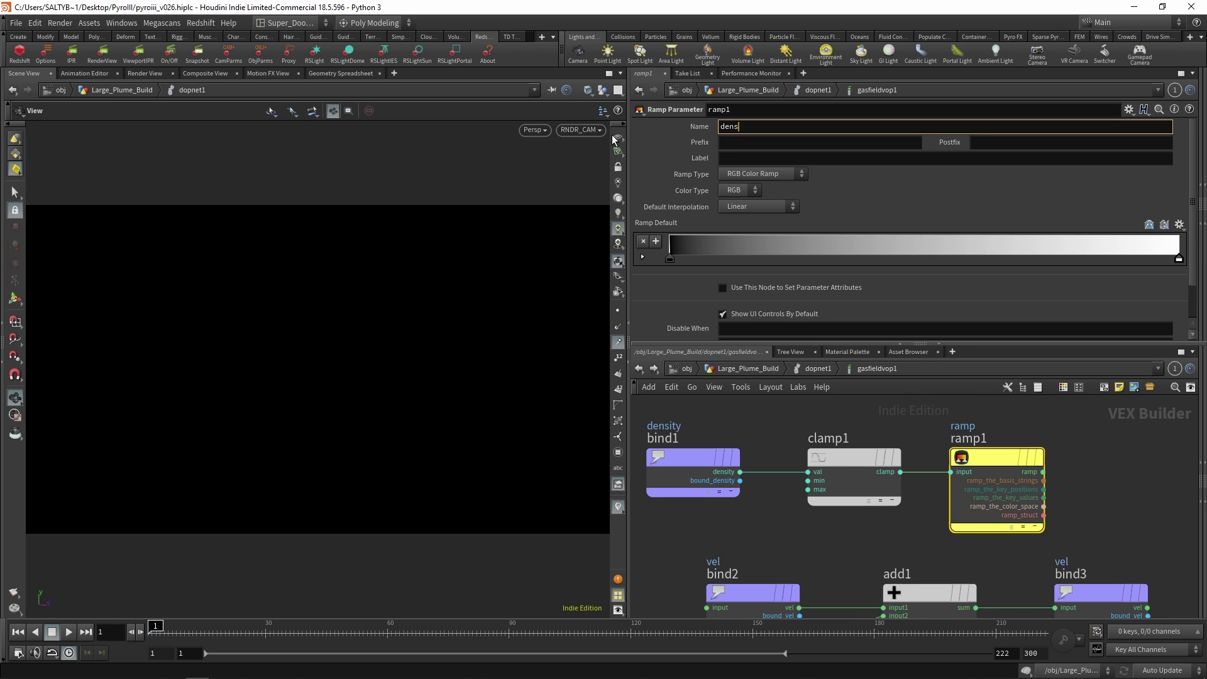
key("Tab")
key("Tab")
key("Tab")
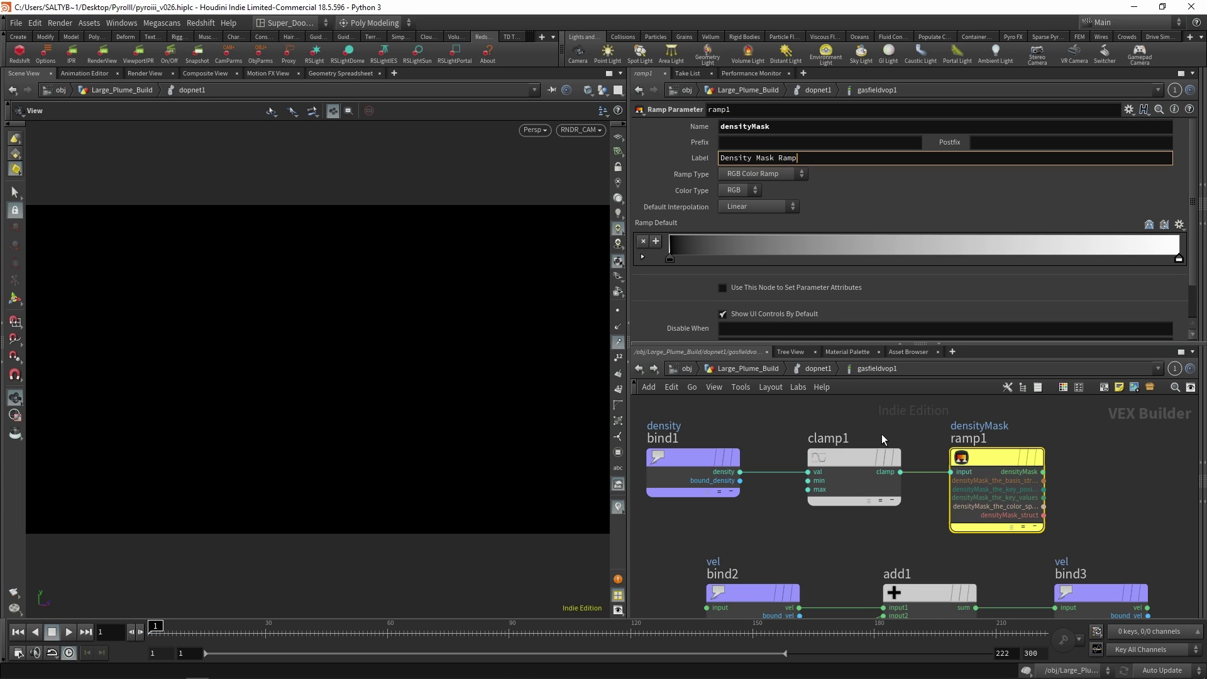
left_click(1073, 451)
middle_click_drag(1071, 451, 1032, 458)
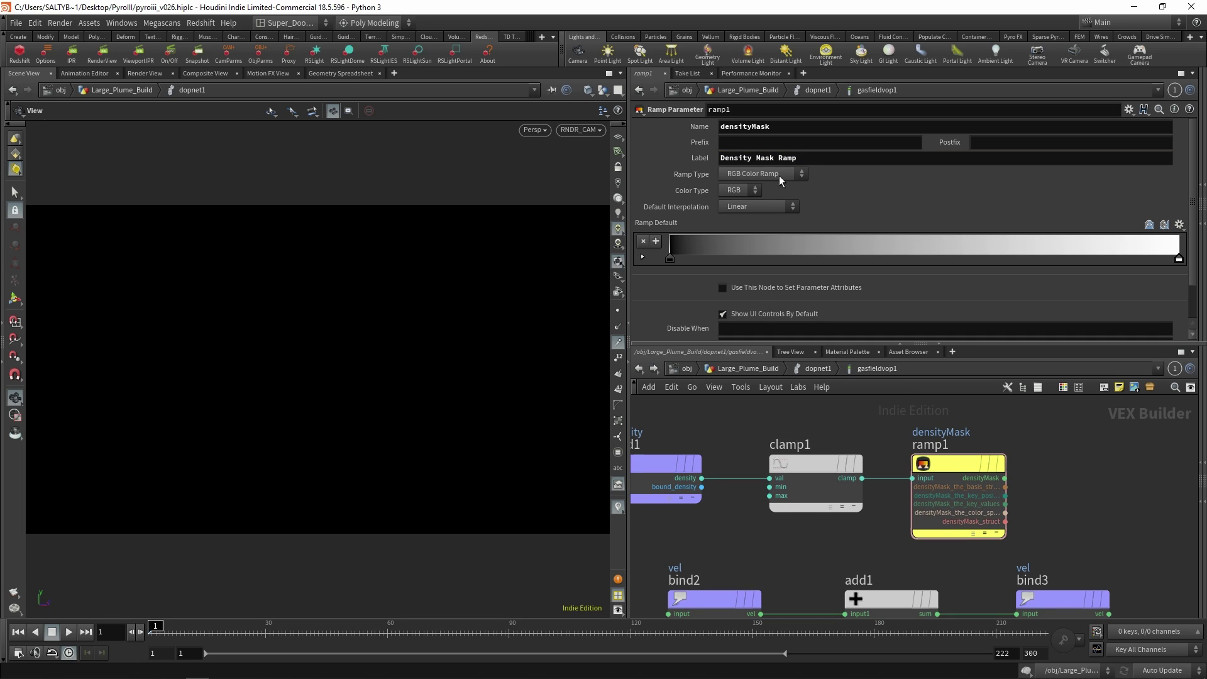
- Set the ramp type to Spline Ramp (float) and reverse the default ramp so it falls from full value near its start to zero
left_click(748, 175)
left_click(765, 199)
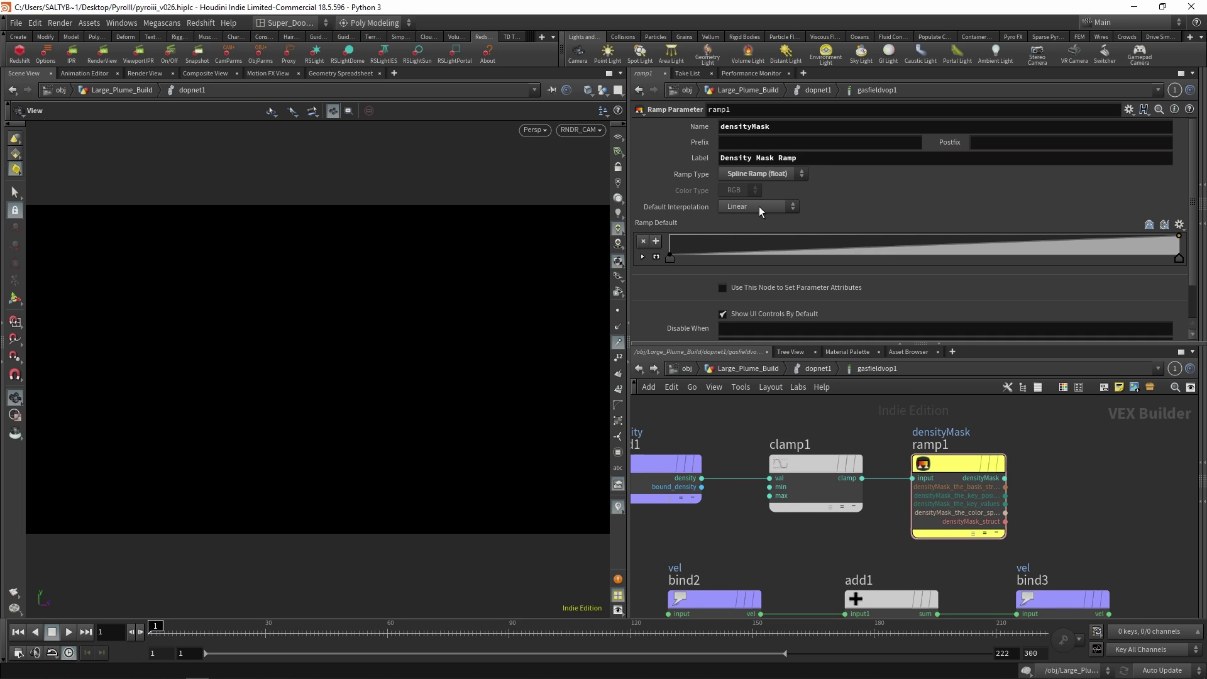
middle_click_drag(893, 440, 874, 428)
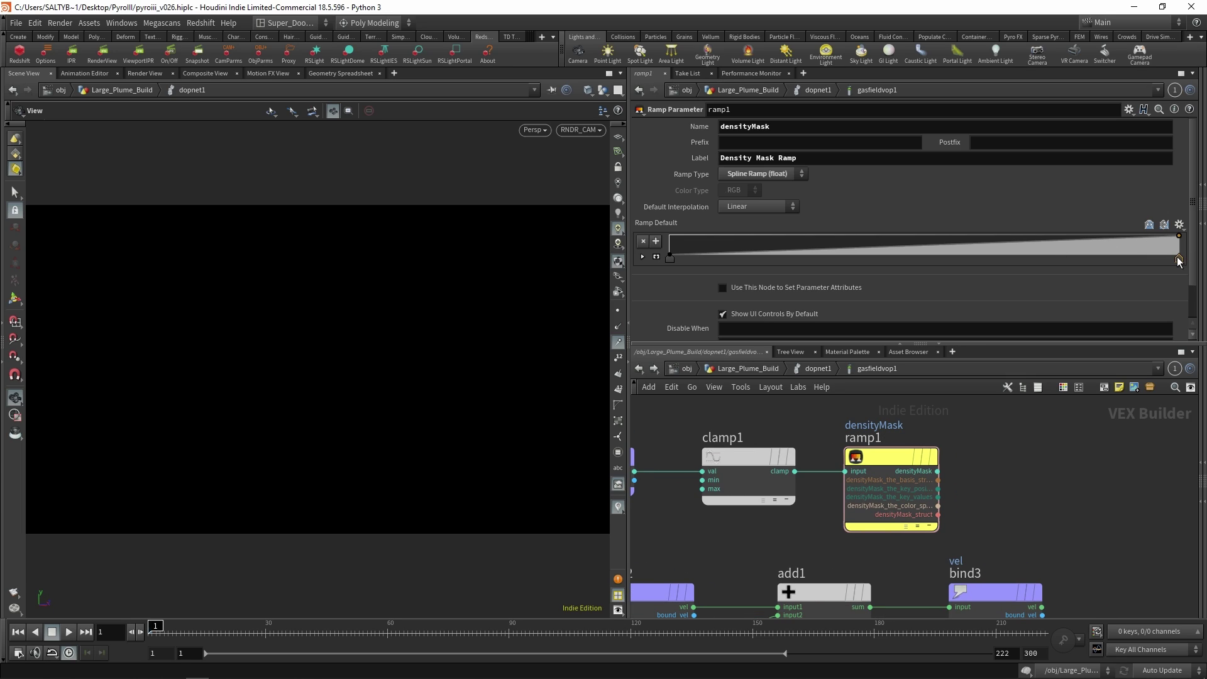
mouse_move(1178, 259)
left_mouse_down()
mouse_move(710, 261)
mouse_move(1122, 270)
mouse_move(1178, 259)
left_mouse_up()
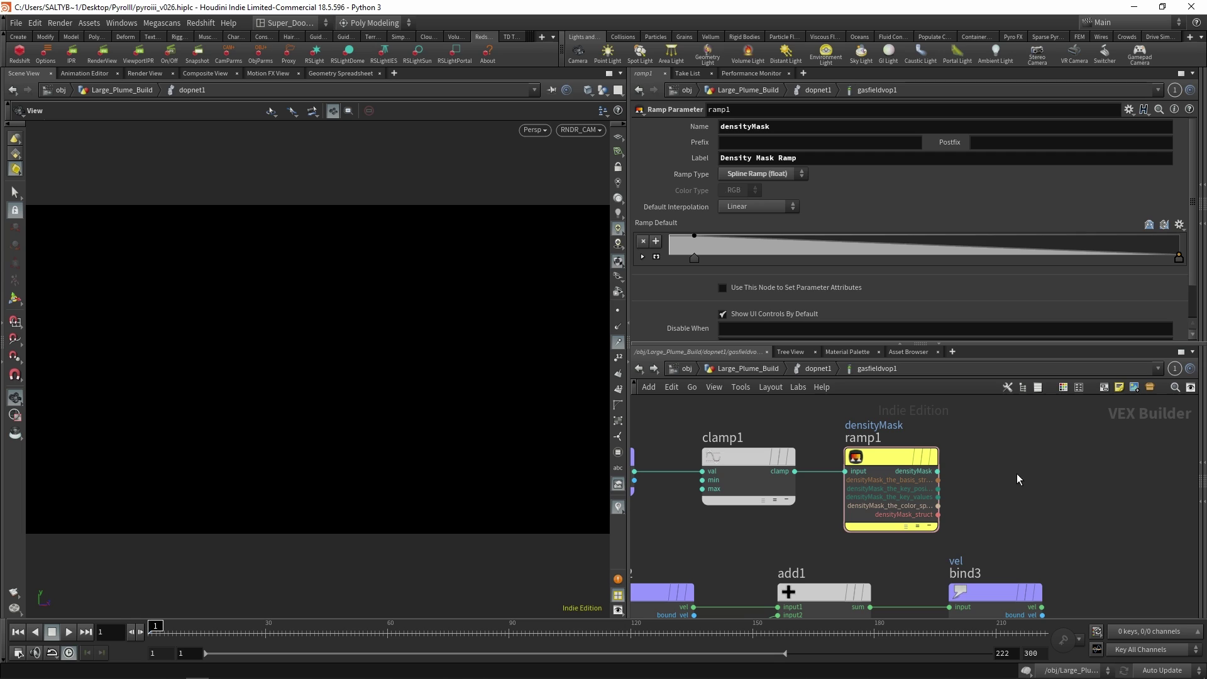
- Move the vel export bind farther from the add node and check the clamp's Min and Max range
scroll(1030, 483, "down", 1)
middle_click_drag(1028, 485, 911, 487)
left_click_drag(873, 555, 1062, 558)
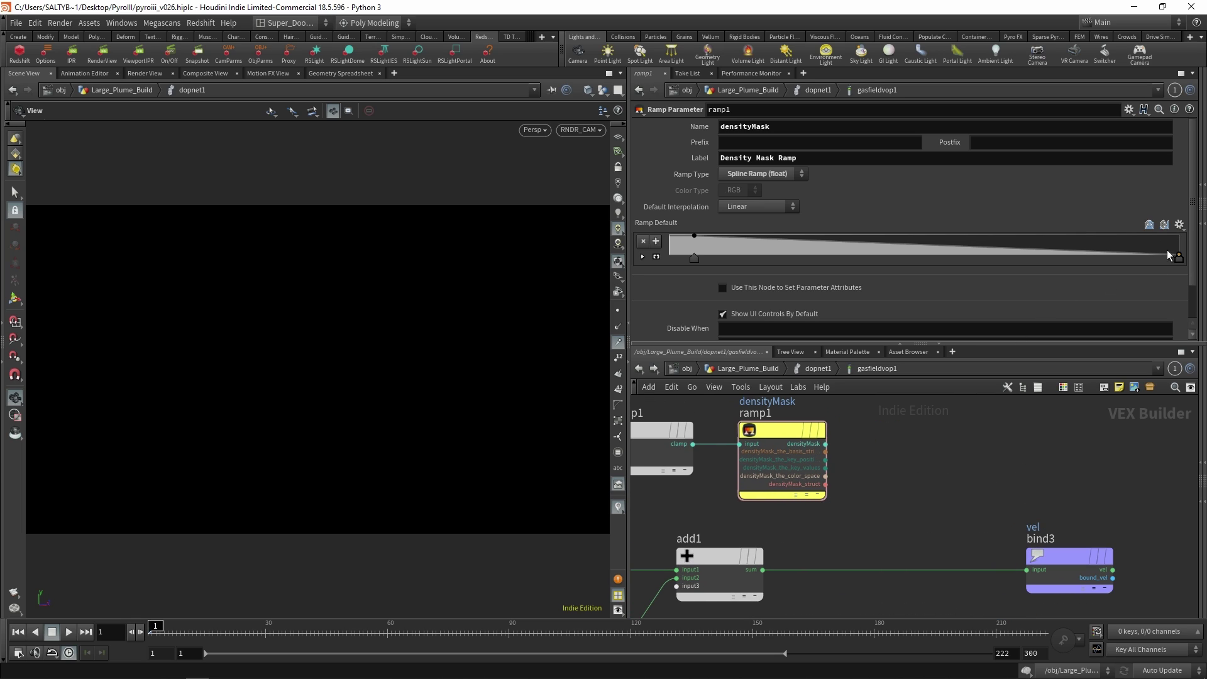
middle_click_drag(904, 436, 1017, 474)
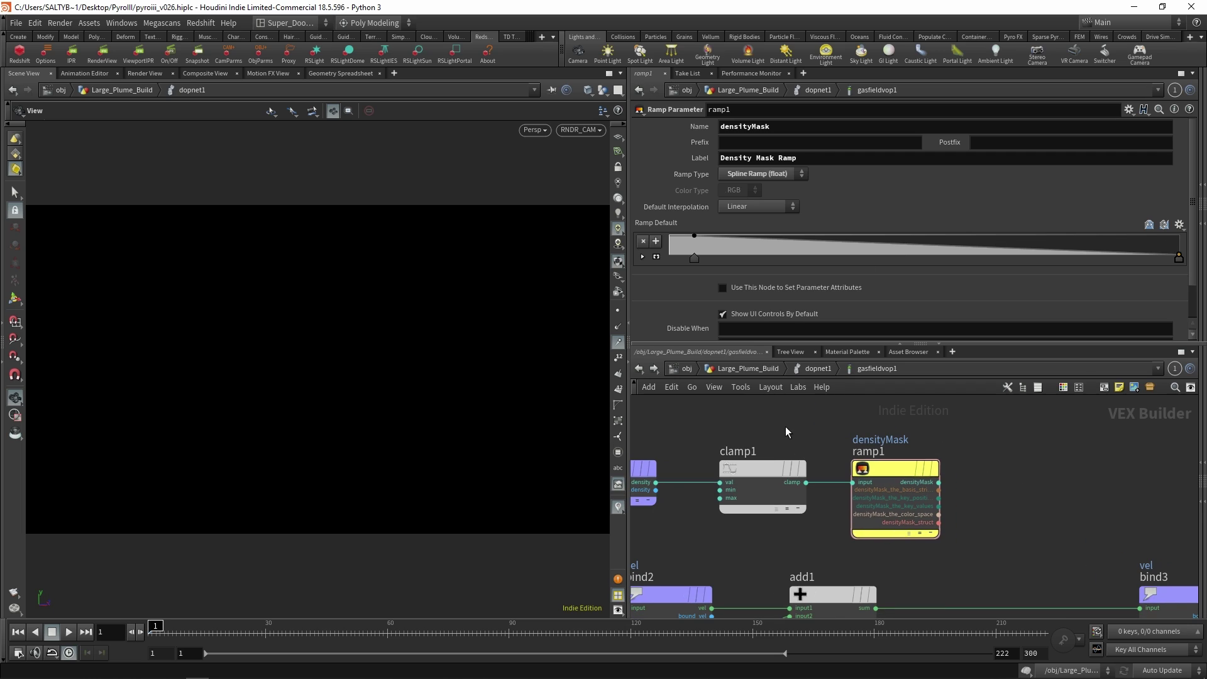
left_click(767, 469)
left_click(736, 161)
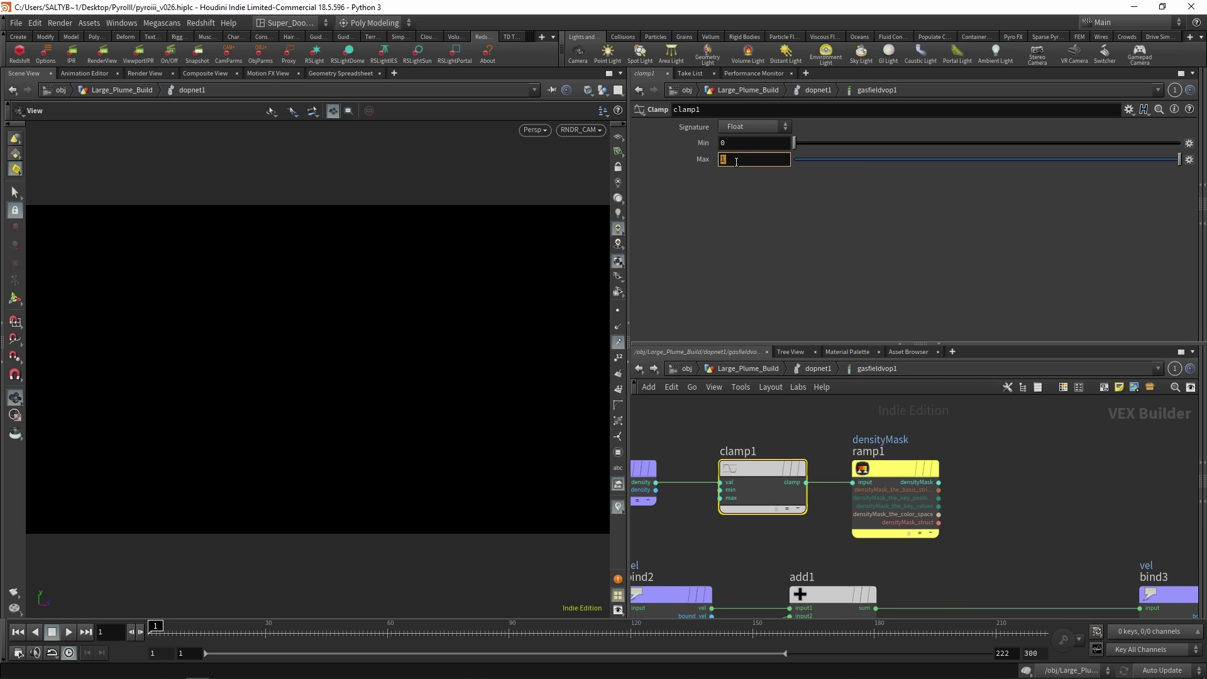
middle_click_drag(925, 439, 859, 436)
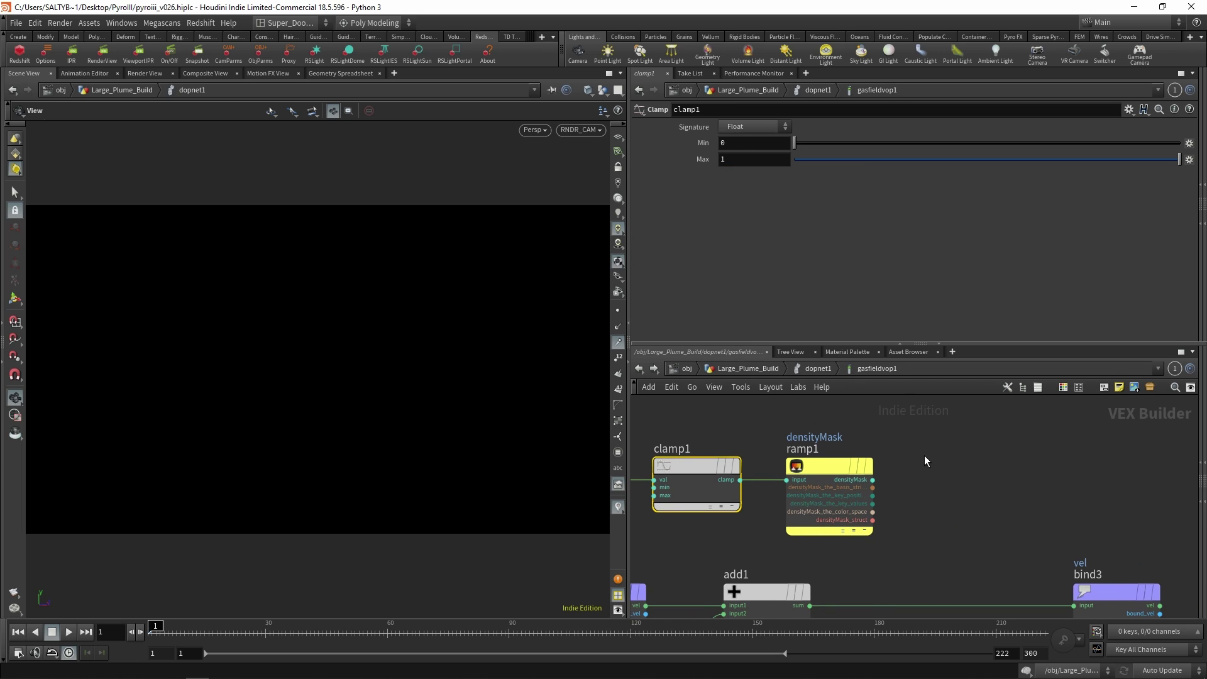
- Rearrange the vel, add and wind_dir nodes to leave room between the wind_dir parameter and the add node
left_click_drag(930, 455, 848, 517)
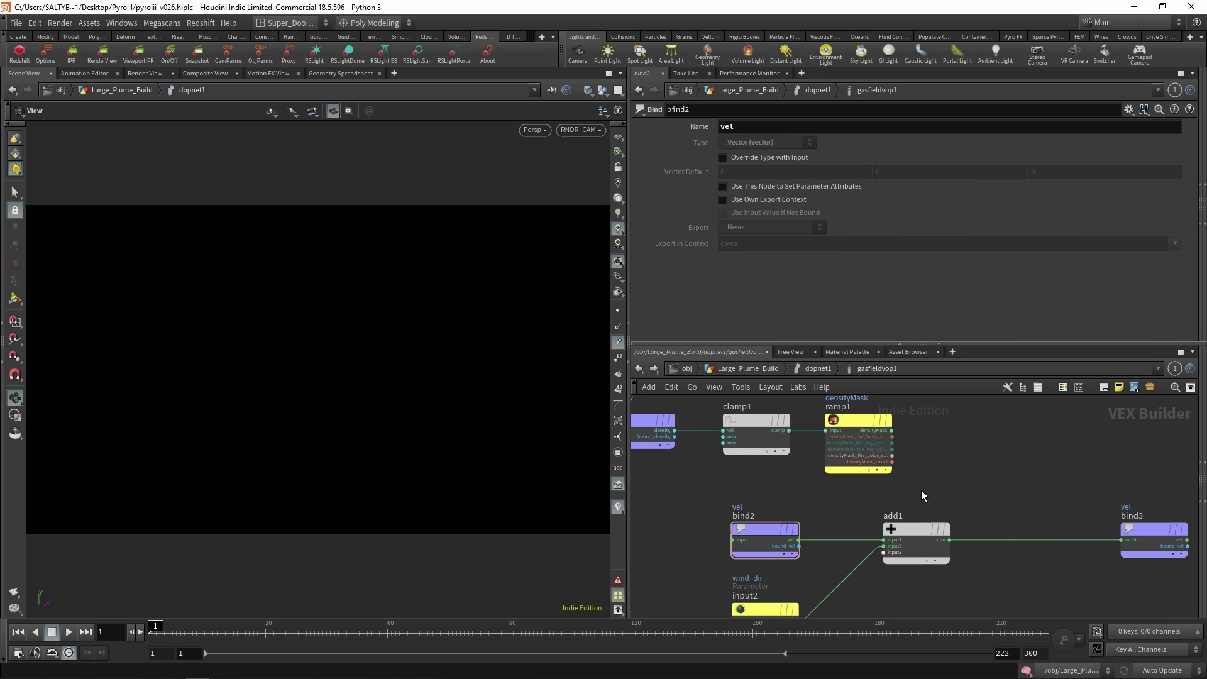
middle_click_drag(922, 489, 938, 462)
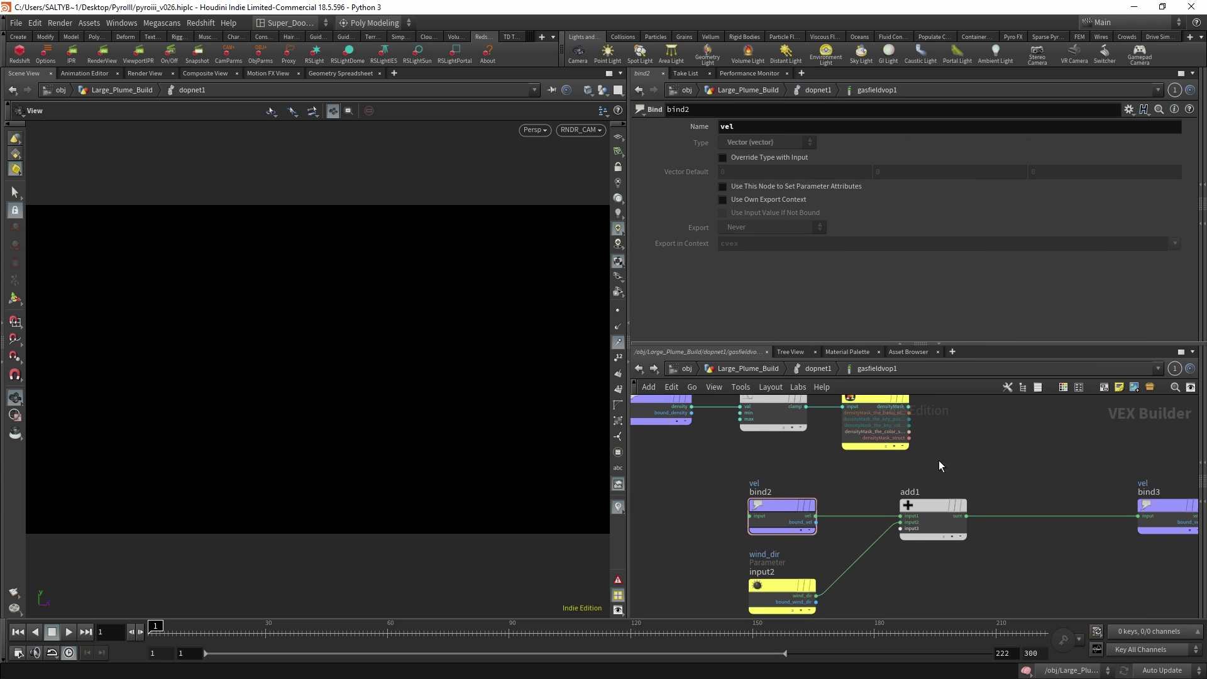
left_click(790, 589)
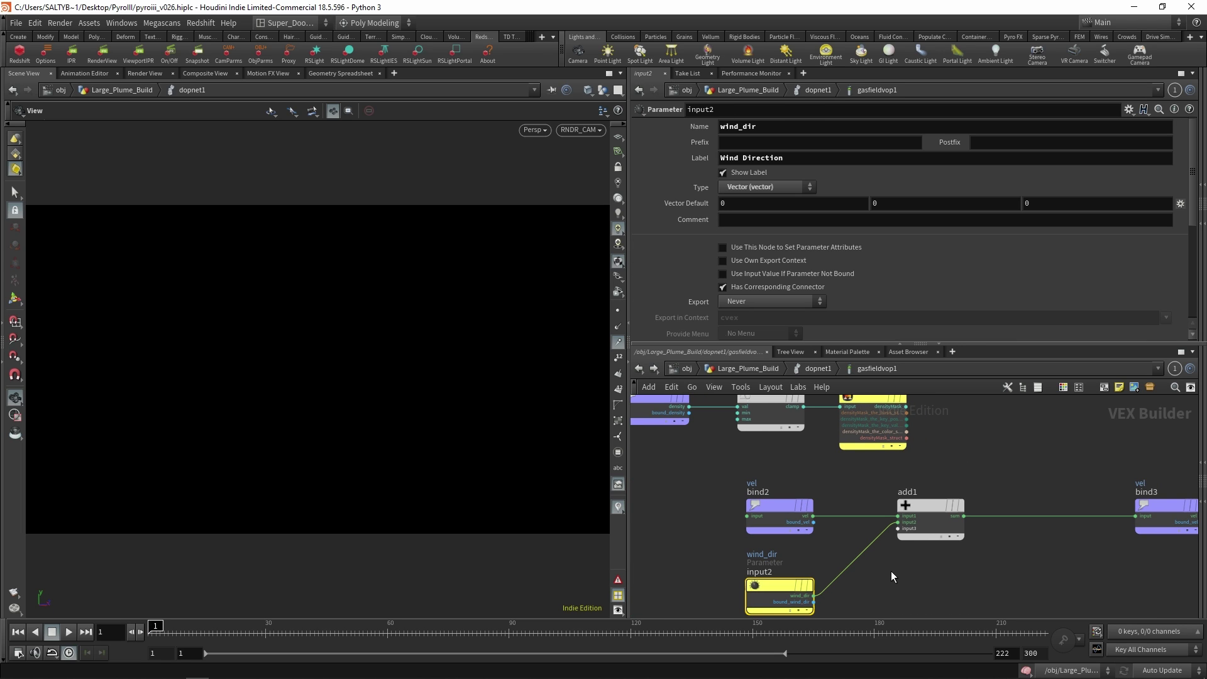
middle_click_drag(883, 572, 909, 543)
left_click_drag(799, 561, 798, 588)
middle_click_drag(805, 579, 809, 542)
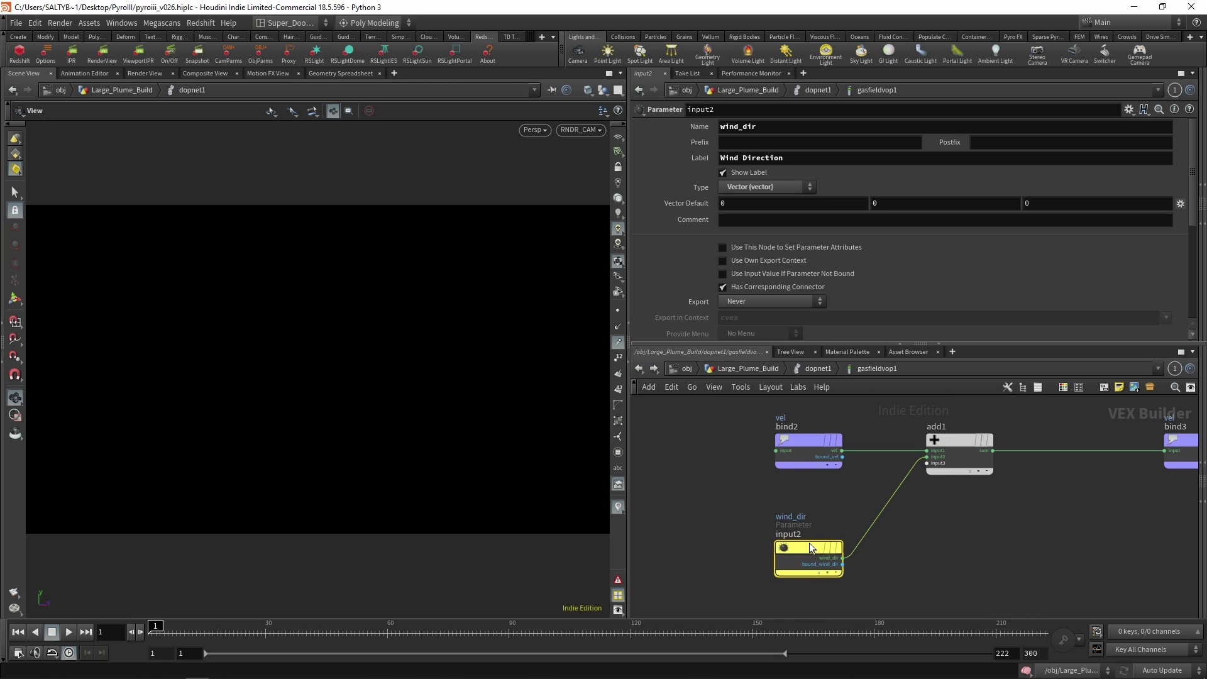
left_click_drag(809, 546, 808, 562)
middle_click_drag(936, 499, 900, 550)
middle_click_drag(769, 563, 790, 544)
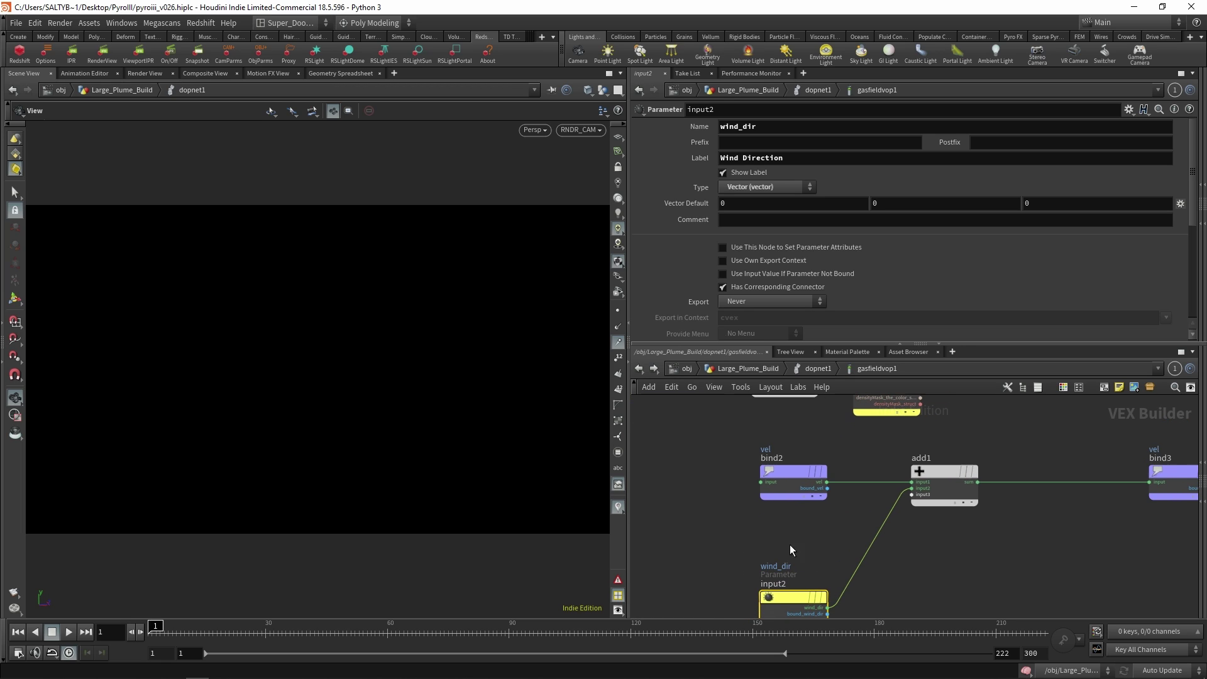
- Add a Multiply node and insert it between the wind_dir parameter and the add node
key("Tab")
type("mult")
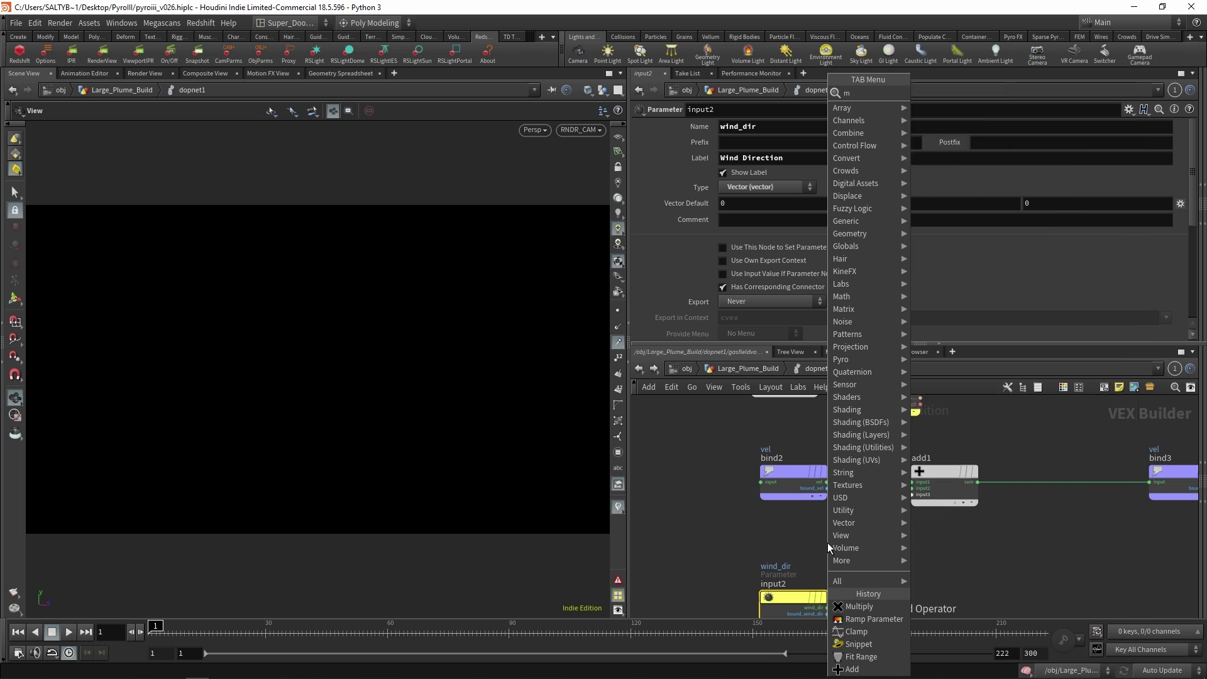
key("Return")
left_click(827, 543)
left_click_drag(825, 543, 896, 561)
- Connect the ramp's densityMask output to the Multiply node and move the density, clamp and ramp nodes down beside the velocity nodes
left_click(865, 580)
middle_click_drag(835, 484, 794, 595)
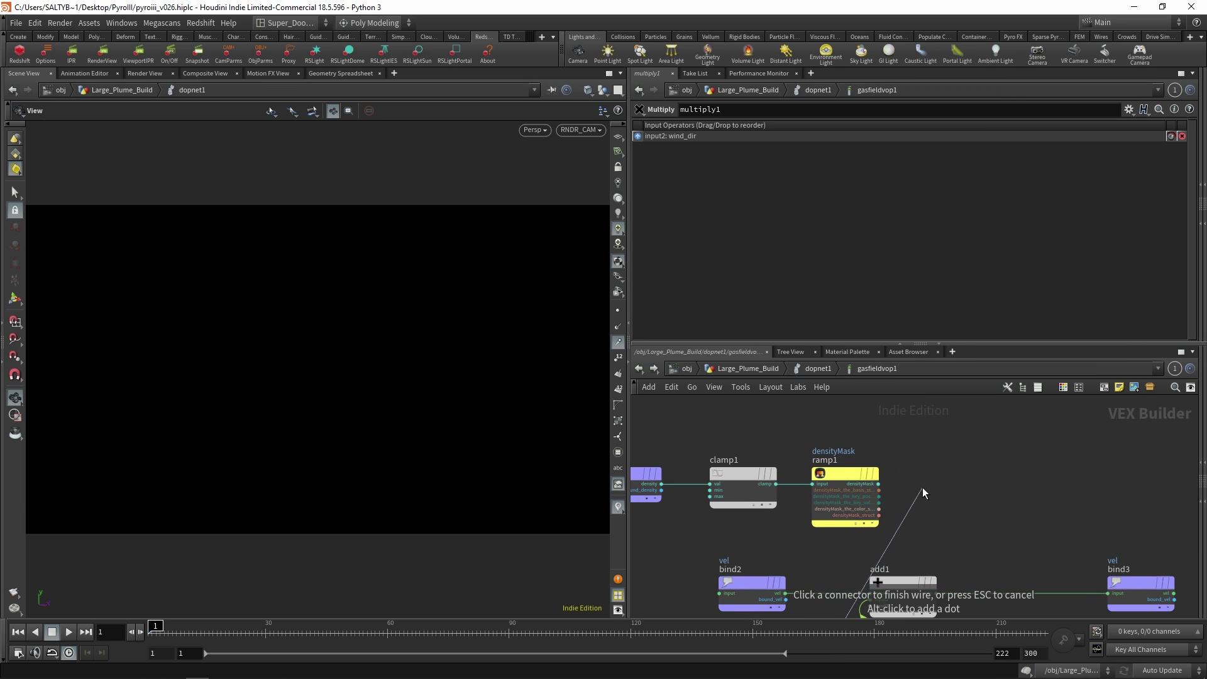
left_click(880, 484)
middle_click_drag(983, 478, 1050, 469)
scroll(1037, 463, "down", 5)
left_click_drag(841, 436, 841, 520)
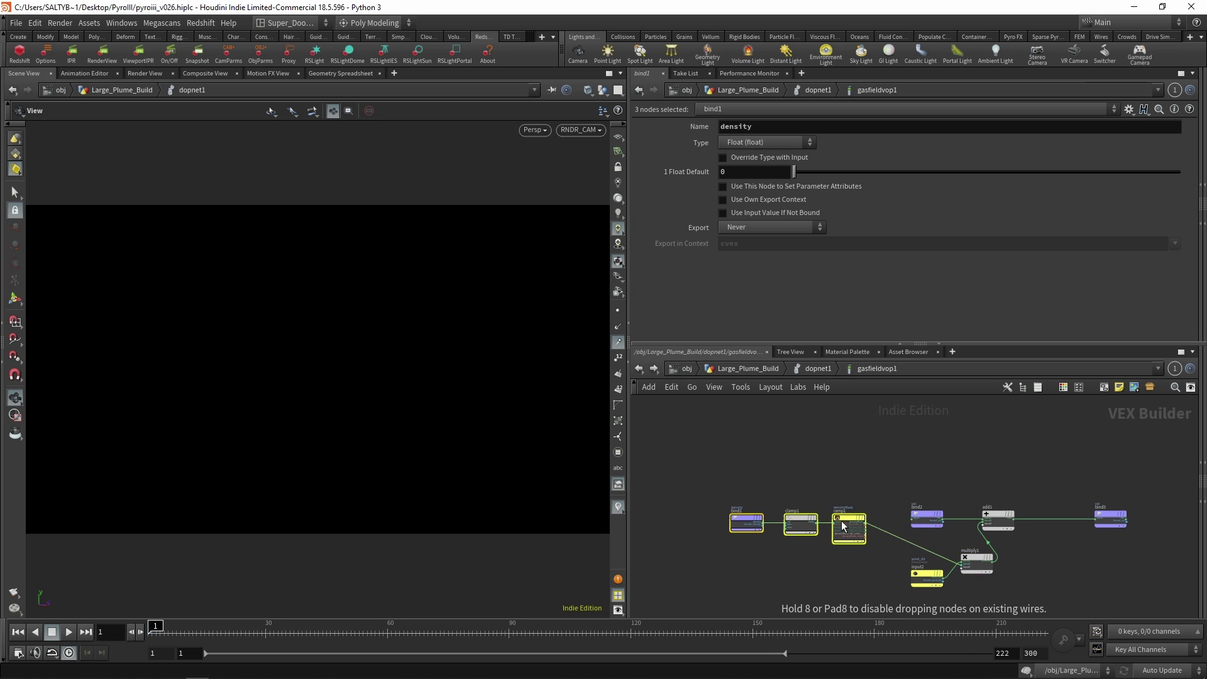
scroll(929, 546, "up", 3)
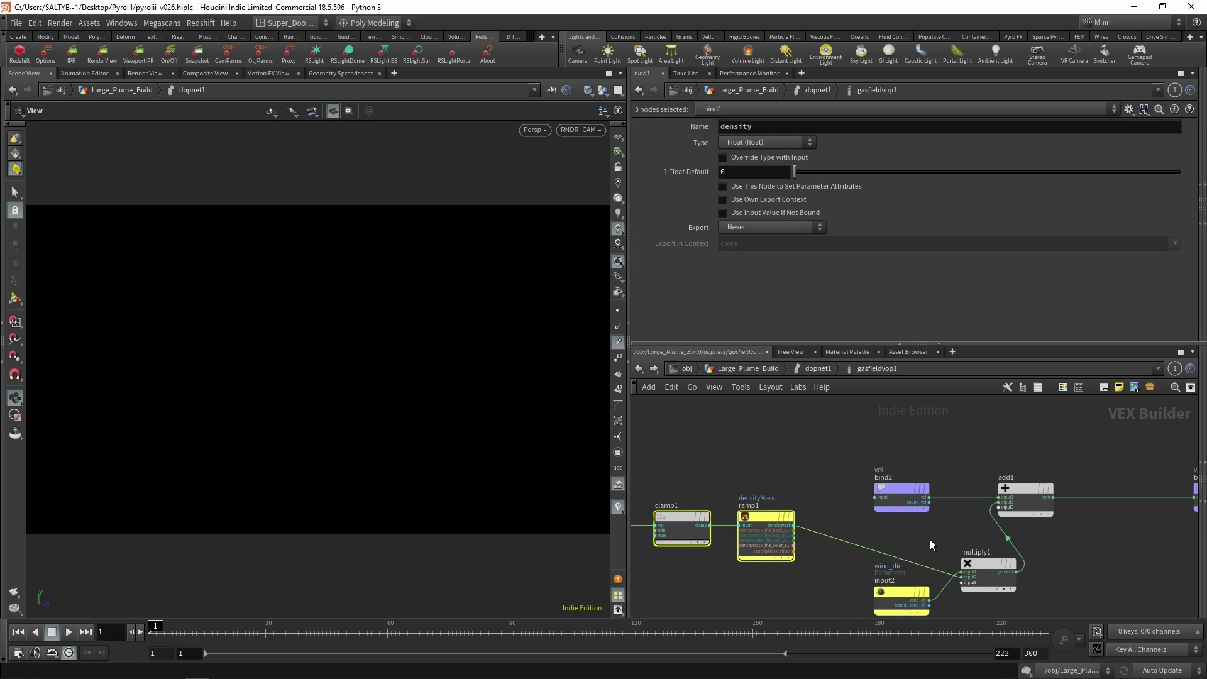
- Return to dopnet1 and move the first point of the Gas Field VOP's Density Mask Ramp to about position 0.07
left_click(816, 369)
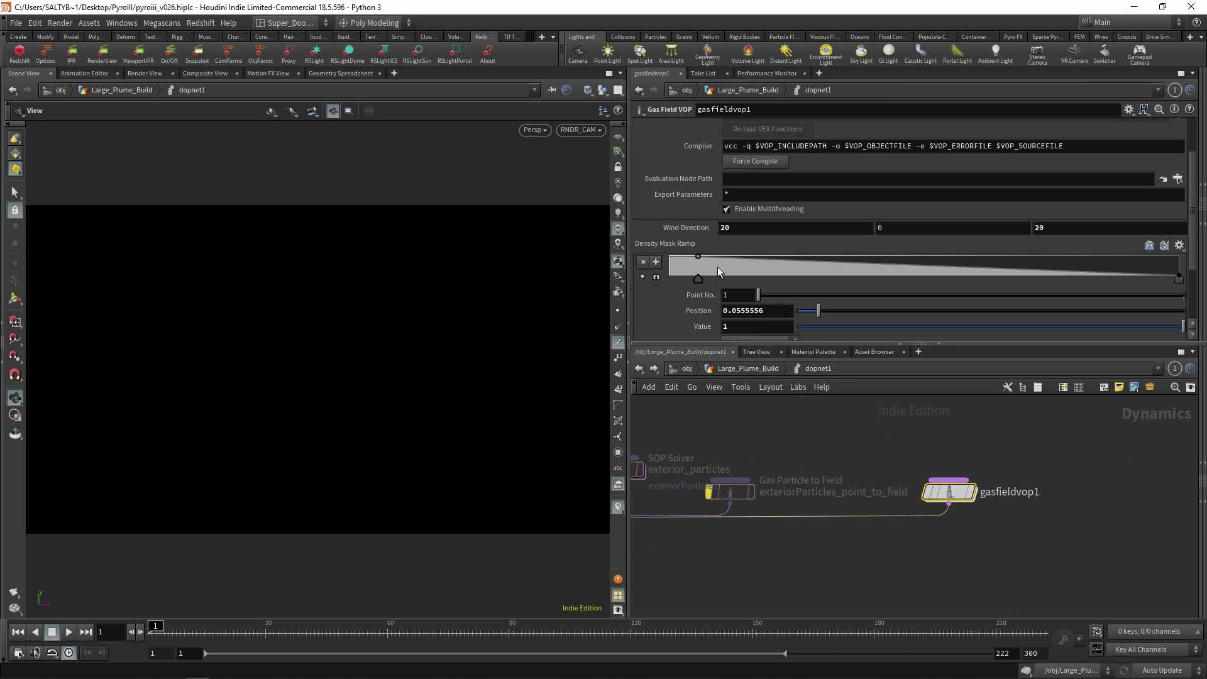
mouse_move(700, 281)
left_mouse_down()
mouse_move(752, 278)
mouse_move(705, 278)
left_mouse_up()
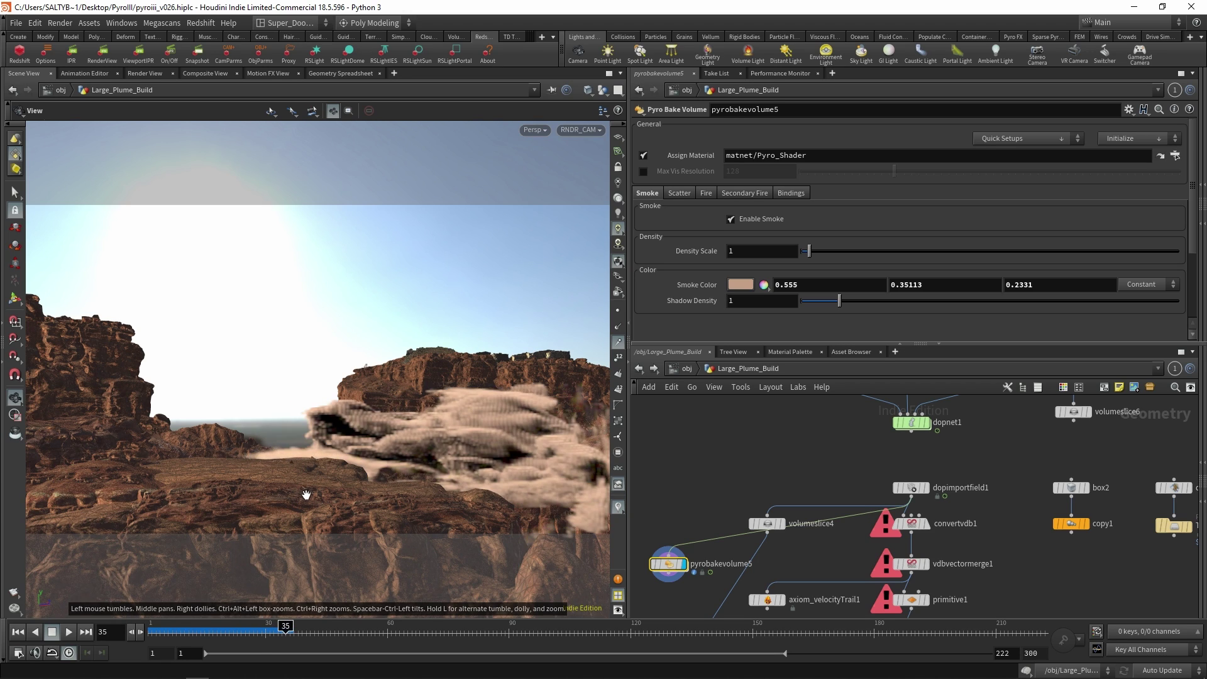
- Step back and forth through about frames 29 to 35 to examine how the wind moves the plume
key("Left")
key("Left")
key("Left")
key("Left")
key("Right")
key("Right")
key("Right")
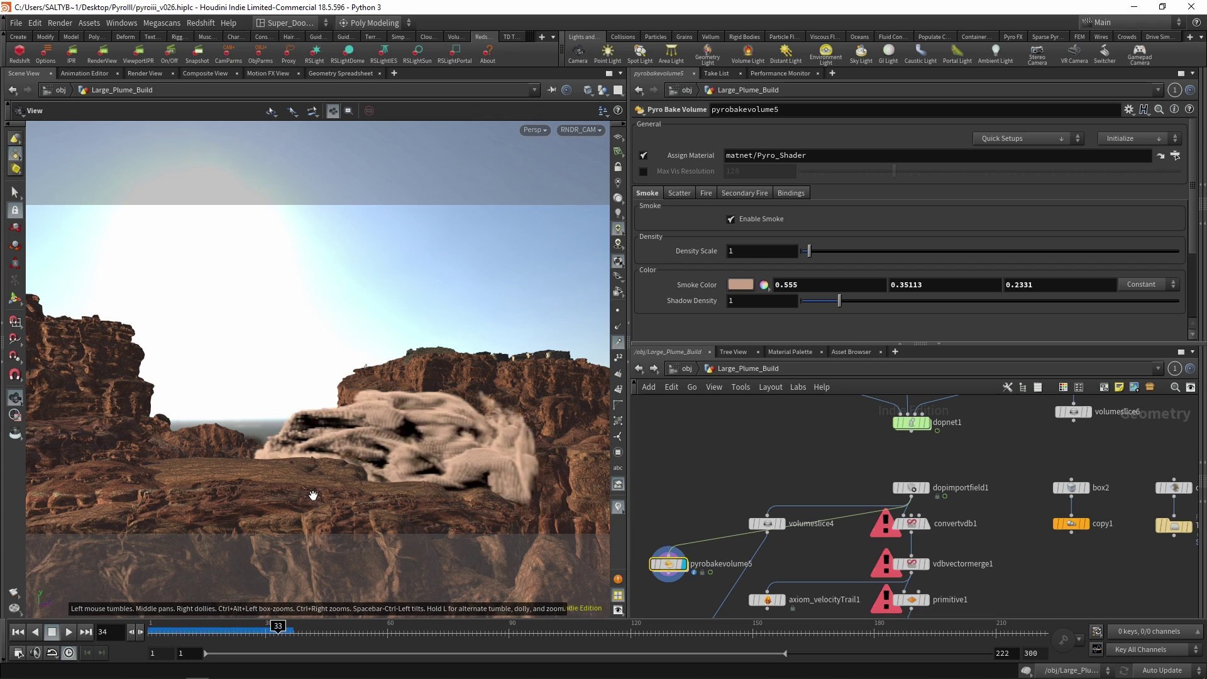
key("Right")
key("Left")
key("Left")
key("Left")
key("Left")
key("Right")
key("Right")
key("Right")
key("Right")
key("Left")
key("Left")
key("Left")
key("Left")
key("Left")
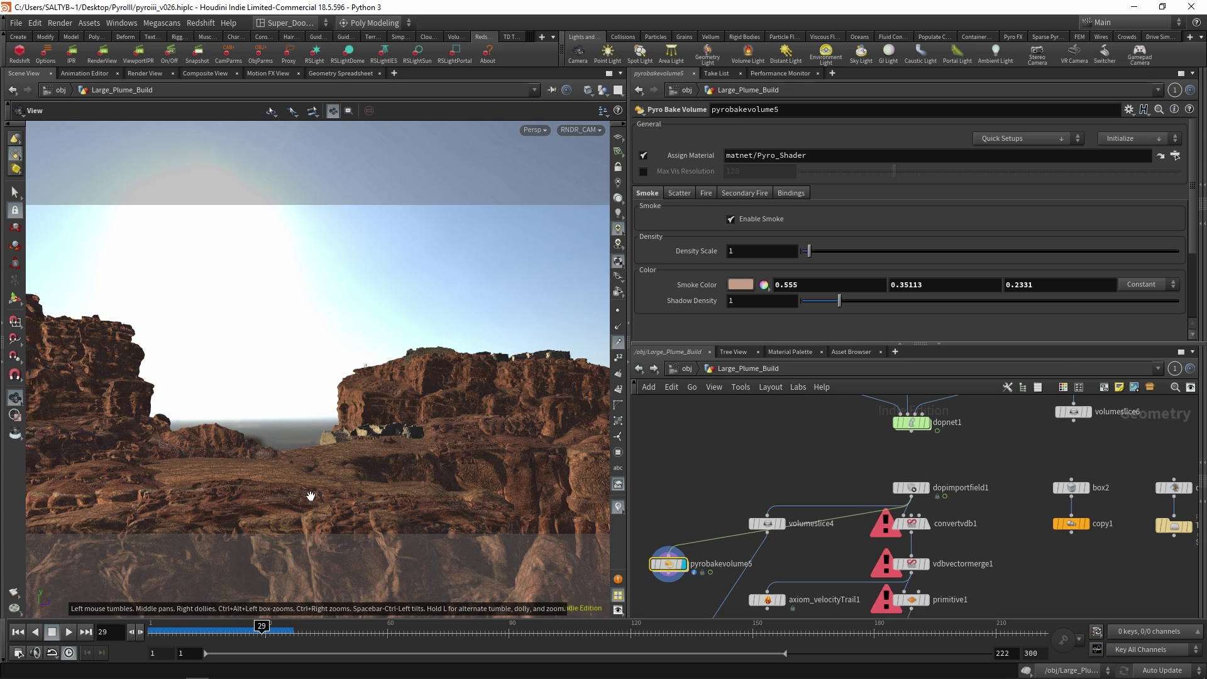
key("Right")
key("Right")
key("Right")
key("Right")
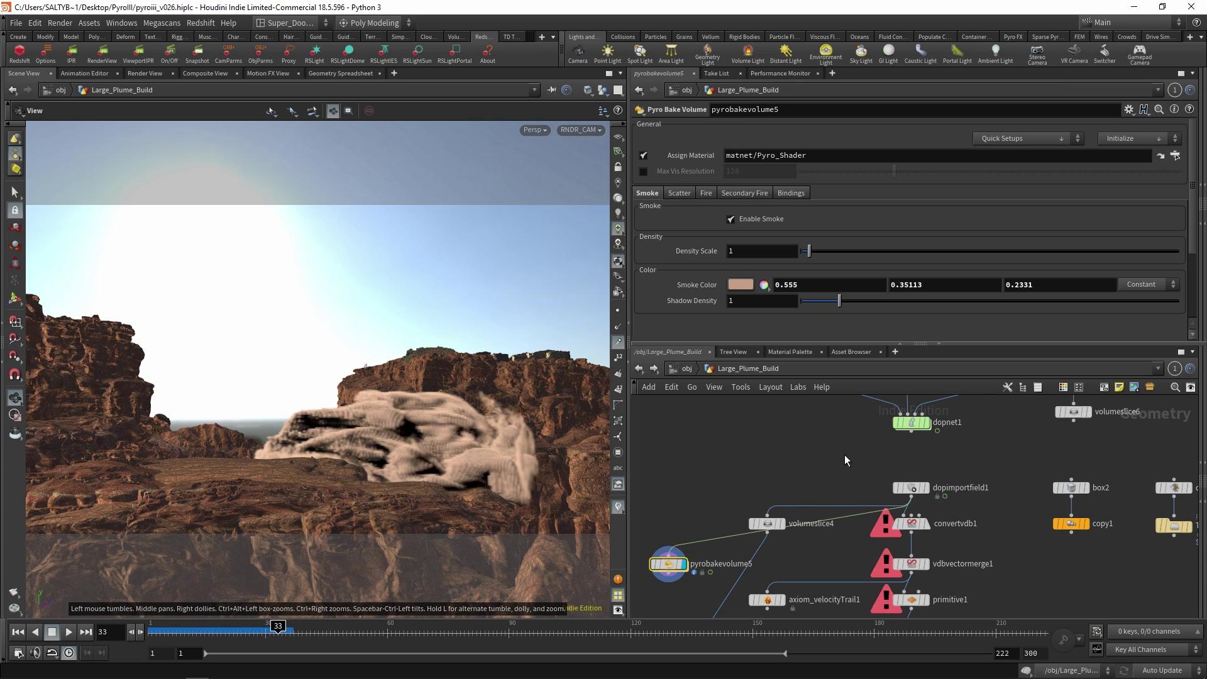
- In dopnet1, set the Gas Field VOP's Wind Direction to .1, 0, .05 and return the timeline to the first frame
double_click(911, 422)
left_click(993, 493)
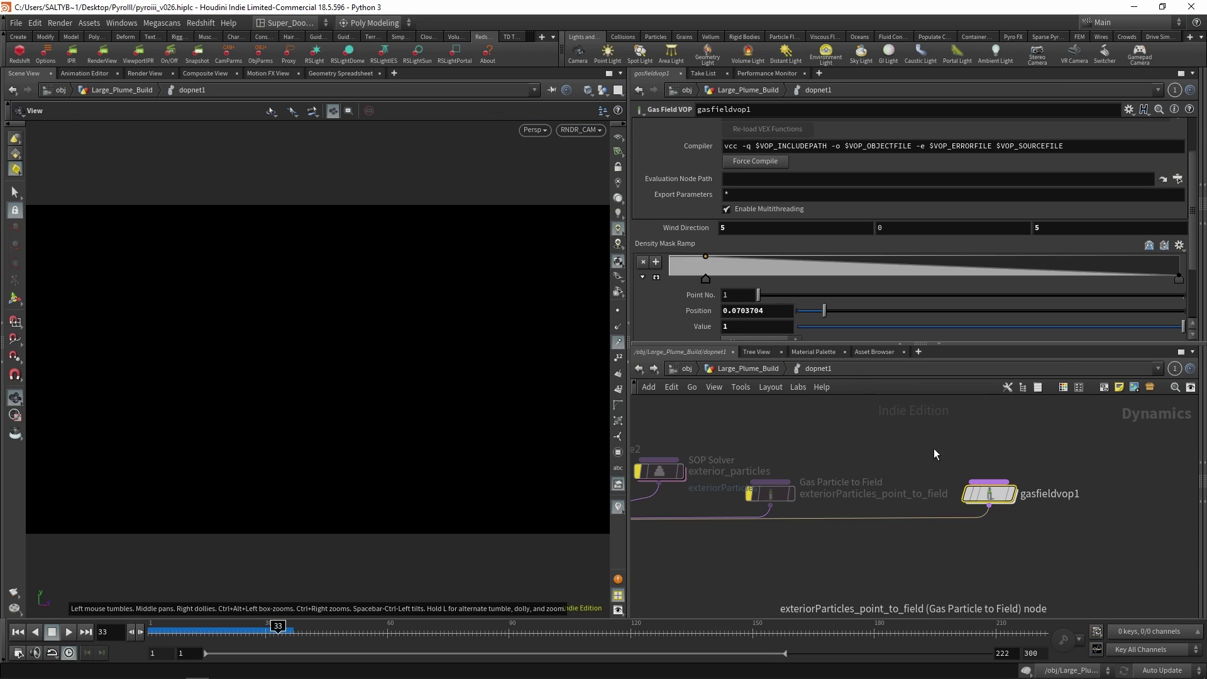
left_click(726, 228)
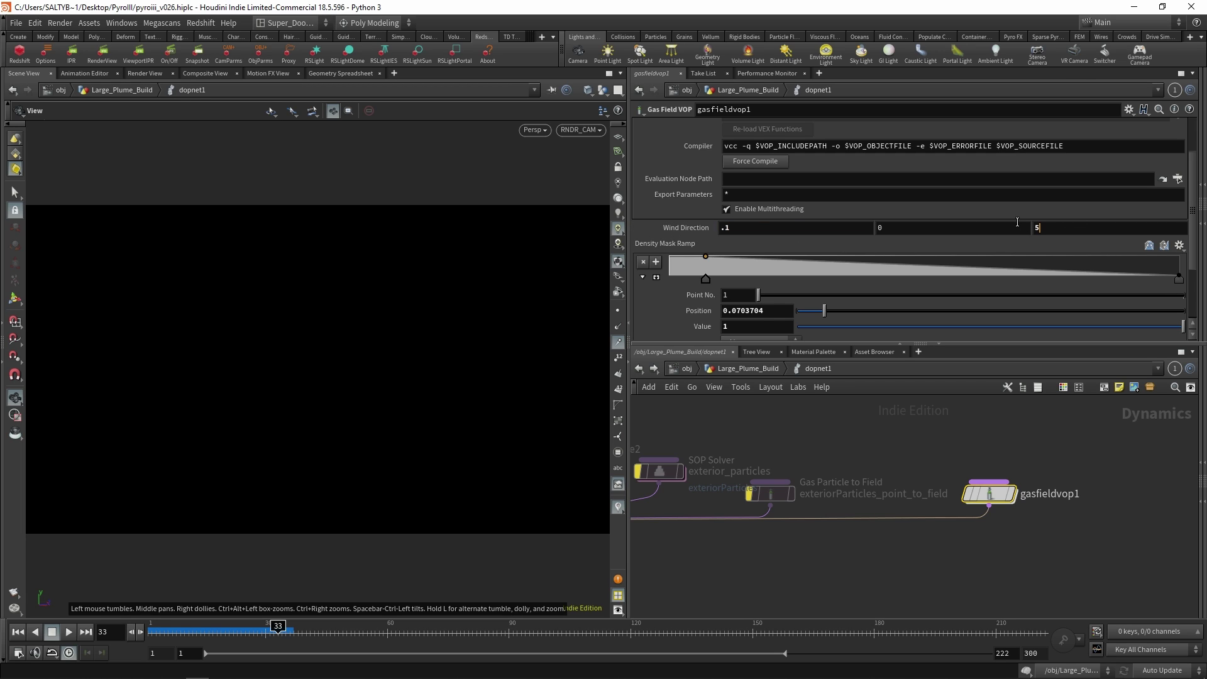
left_click(17, 632)
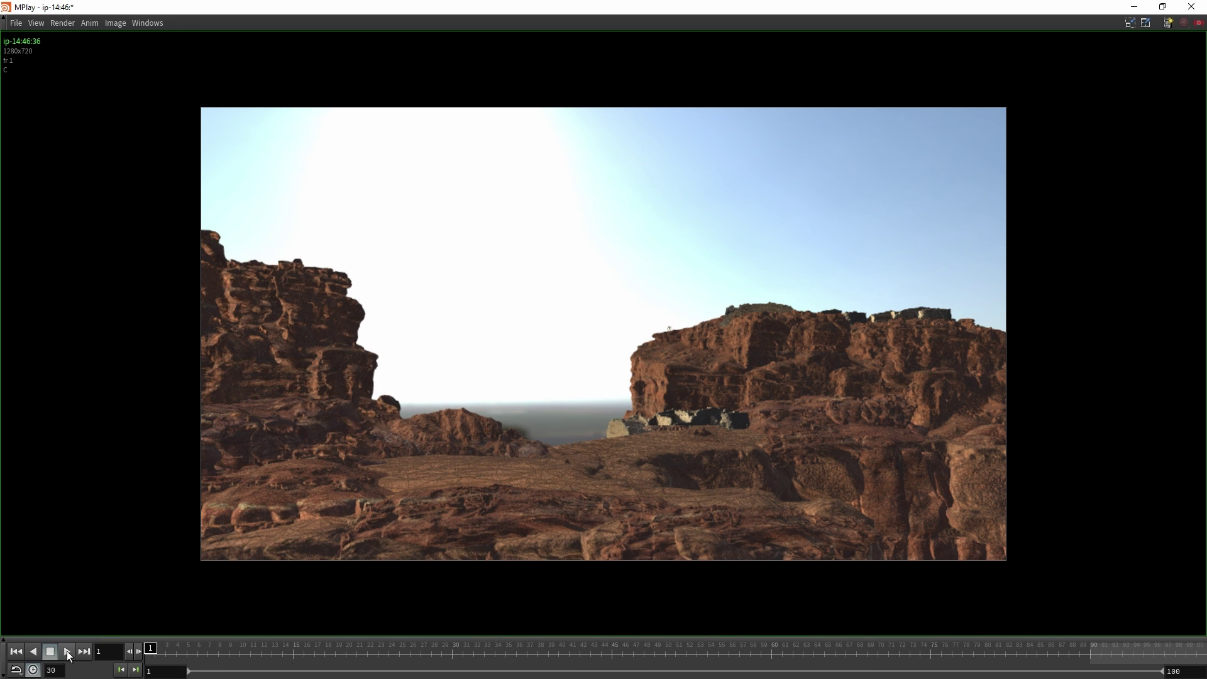
- Play the plume flipbook in MPlay to examine how the wind pushes the smoke, and close the view when done
left_click(67, 651)
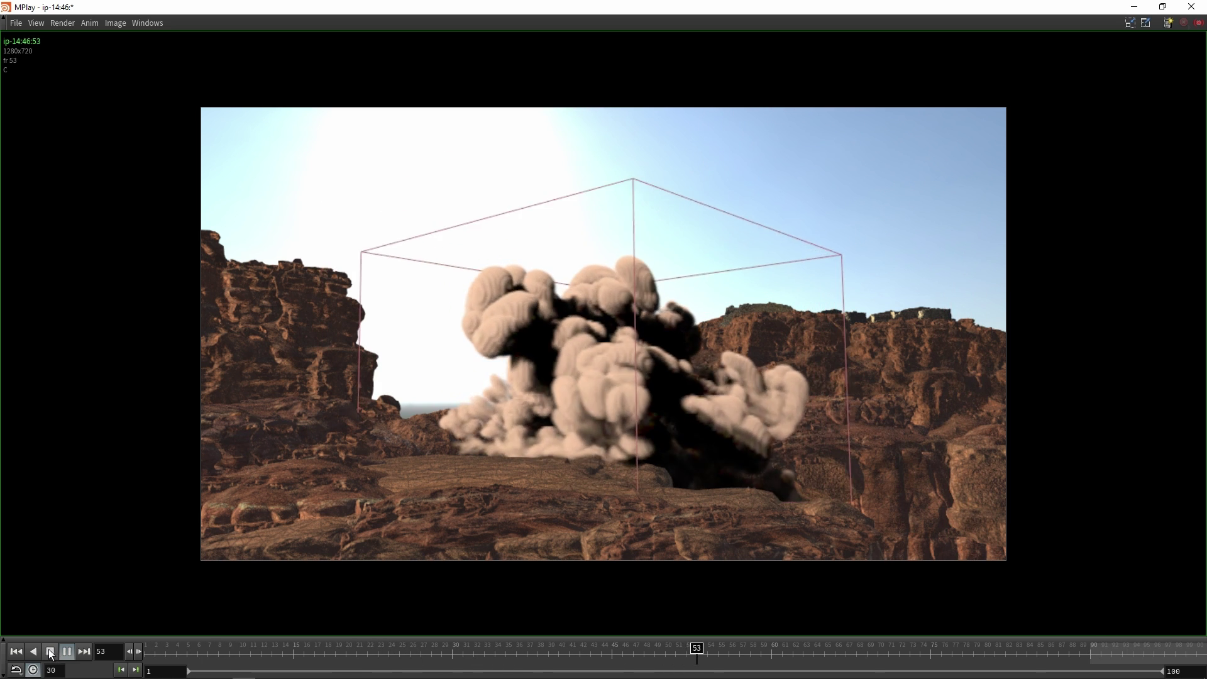
left_click(66, 650)
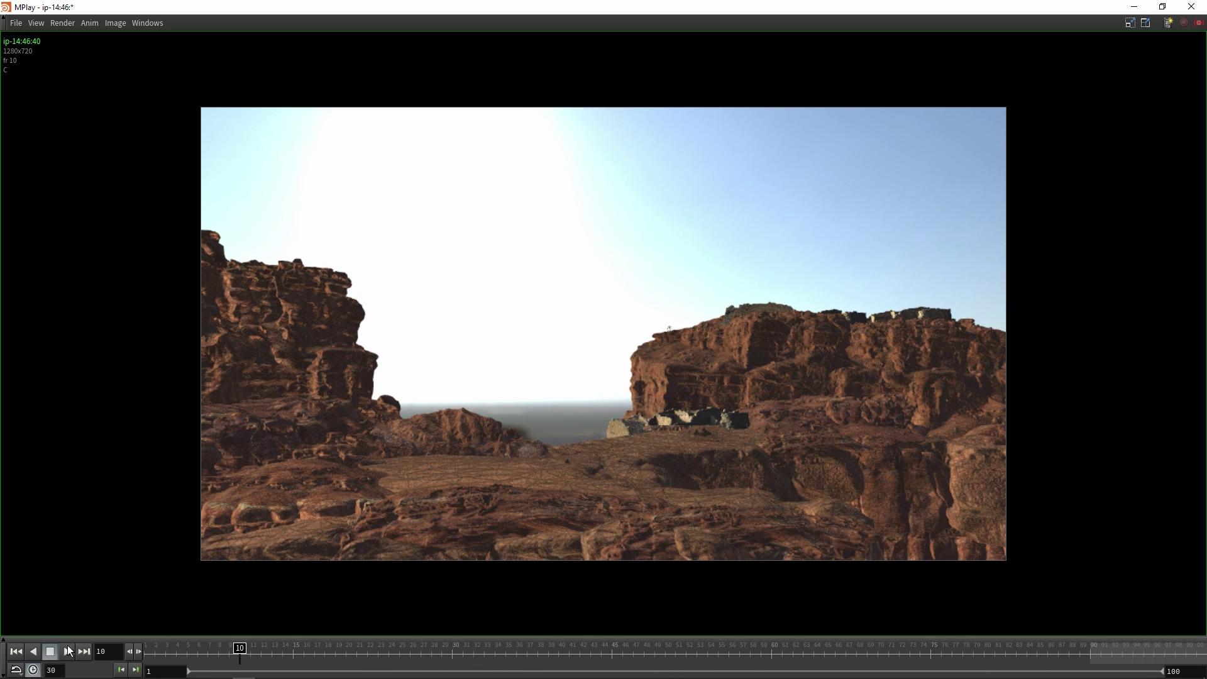
left_click(1133, 7)
- Set Wind Direction X to .05 and shape the Density Mask Ramp with its first point at 0 and a new point near 0.195, value 0.467
middle_click_drag(942, 469, 834, 665)
double_click(780, 521)
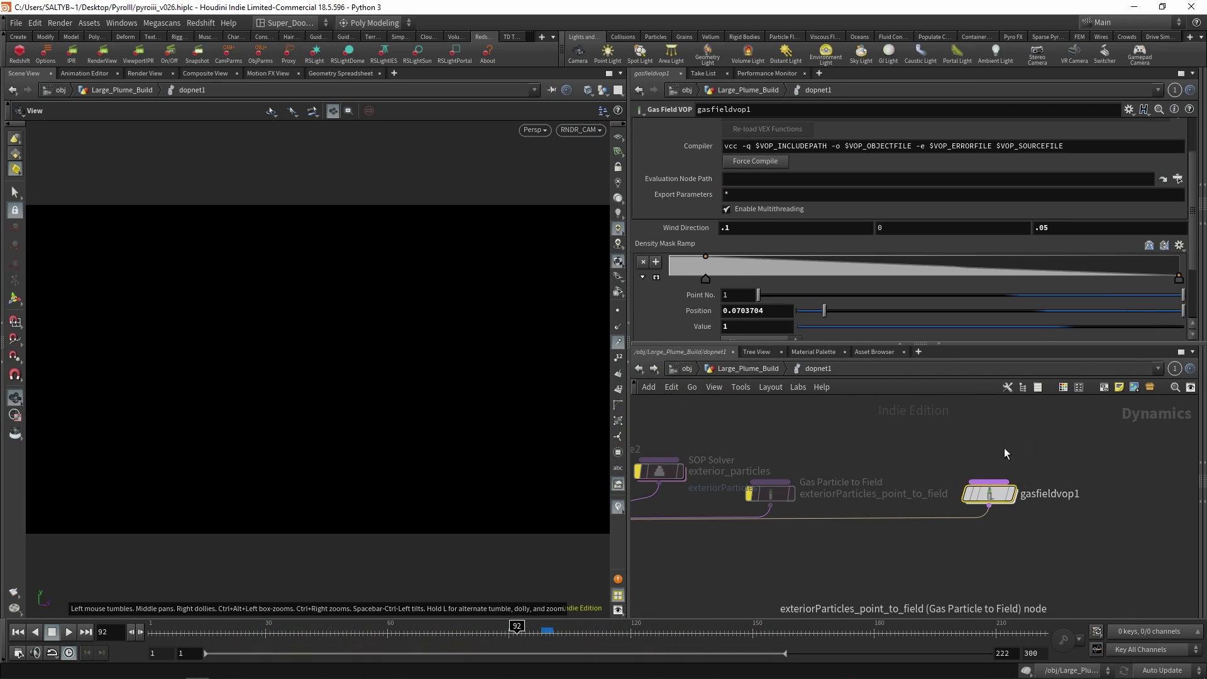
scroll(880, 483, "down", 3)
key("ctrl+Up")
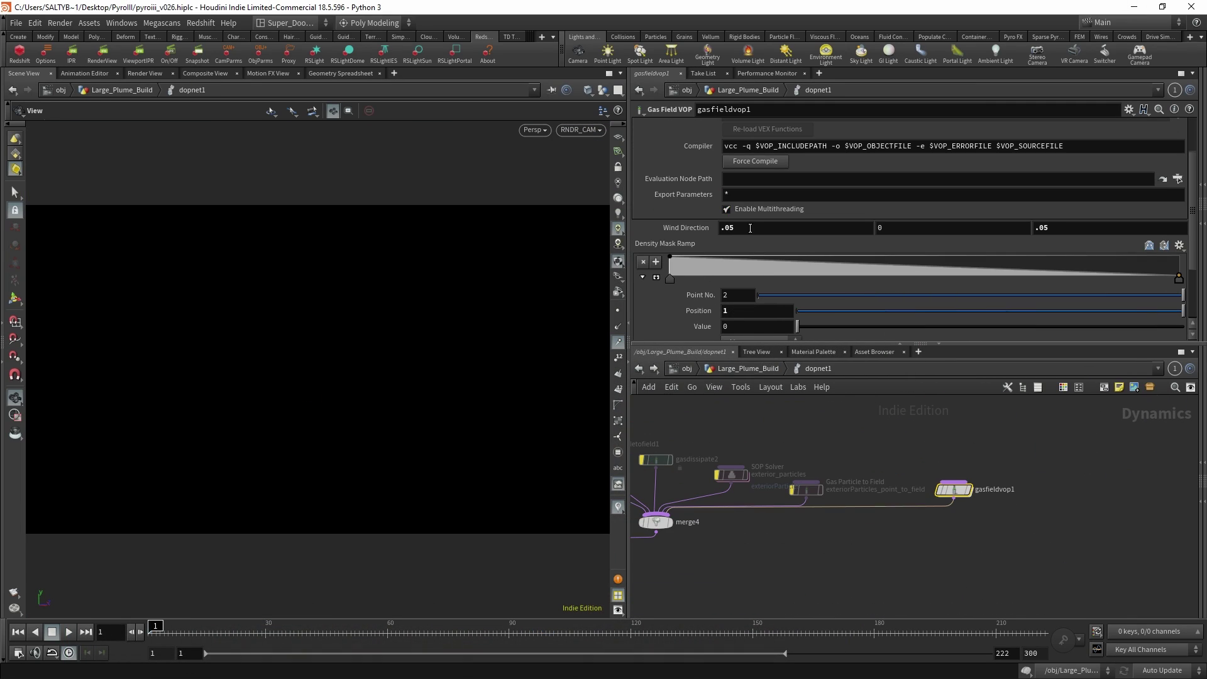
left_click(750, 228)
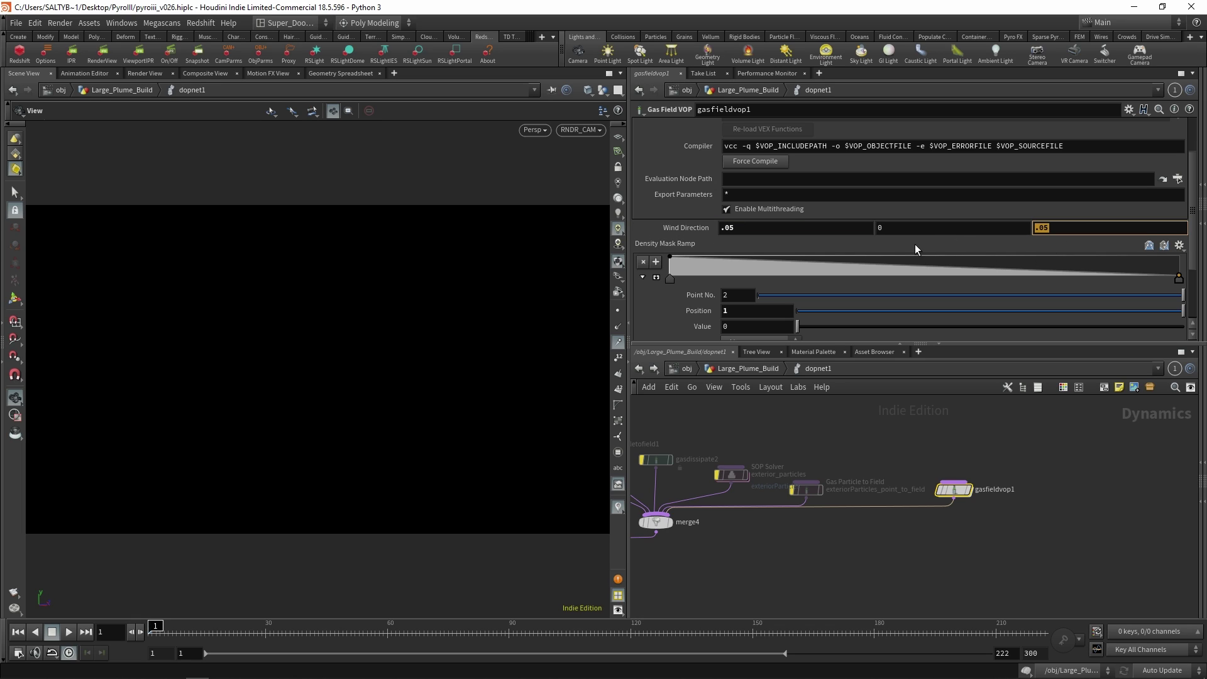
left_click_drag(774, 263, 768, 267)
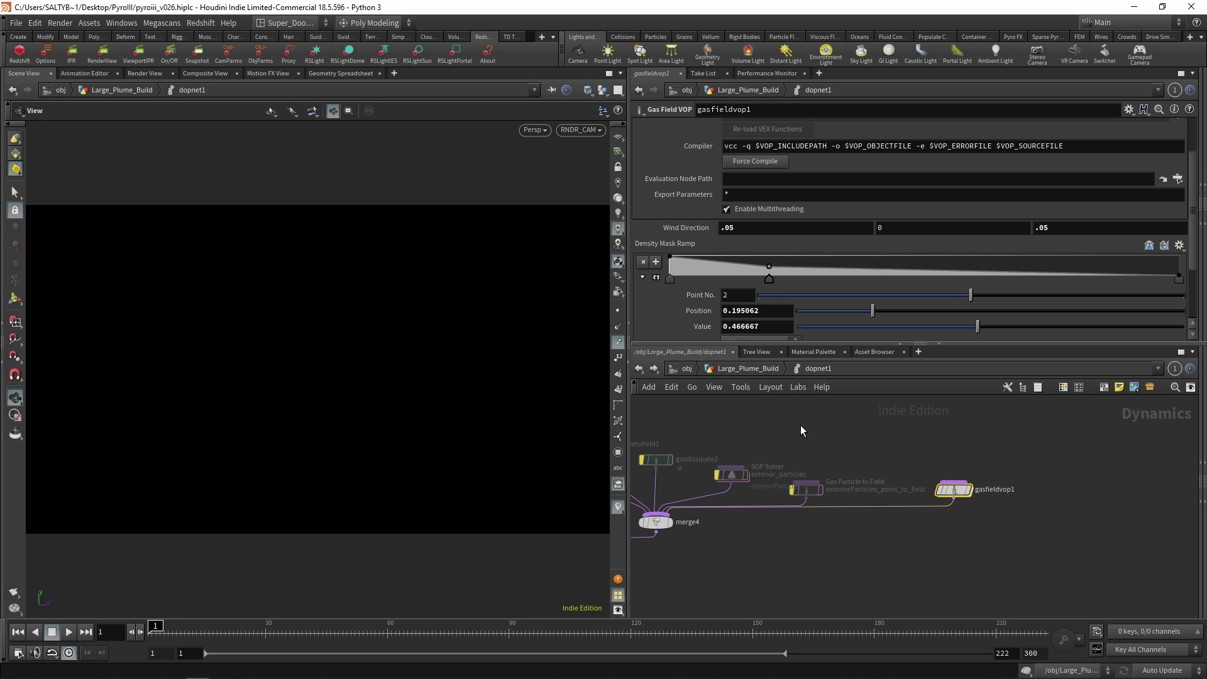
- Switch to MPlay and replay the flipbook from the first frame to examine the plume's motion
left_click(244, 670)
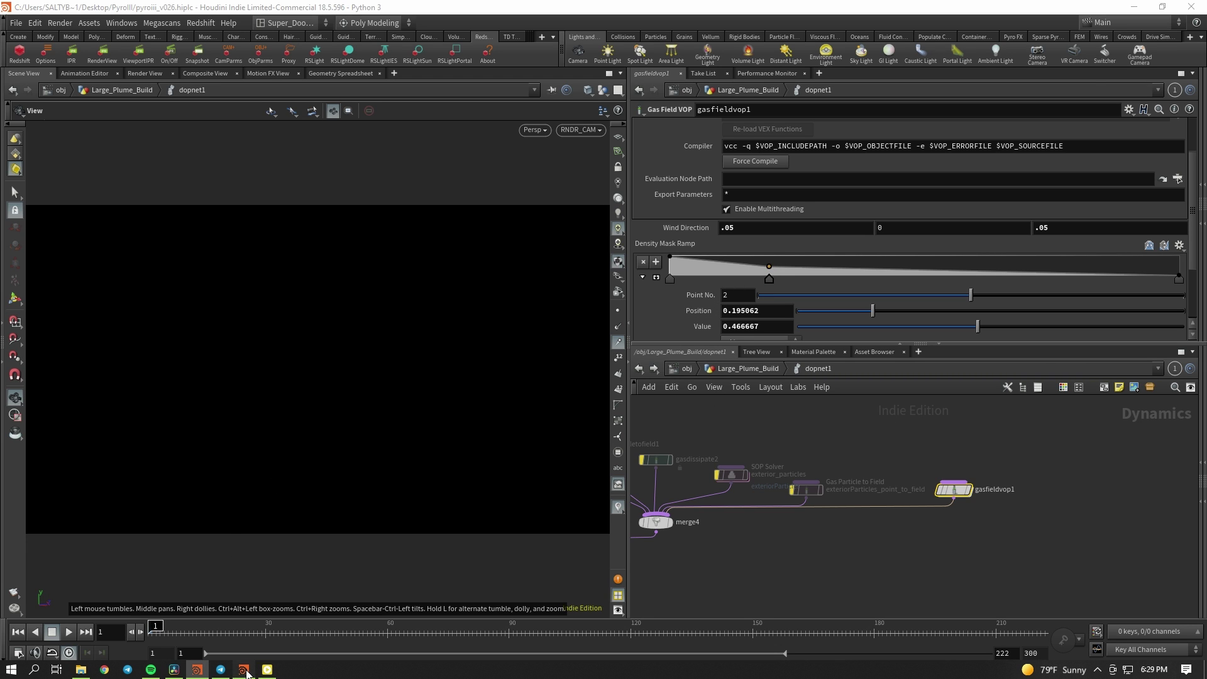
left_click_drag(161, 651, 151, 651)
left_click(68, 651)
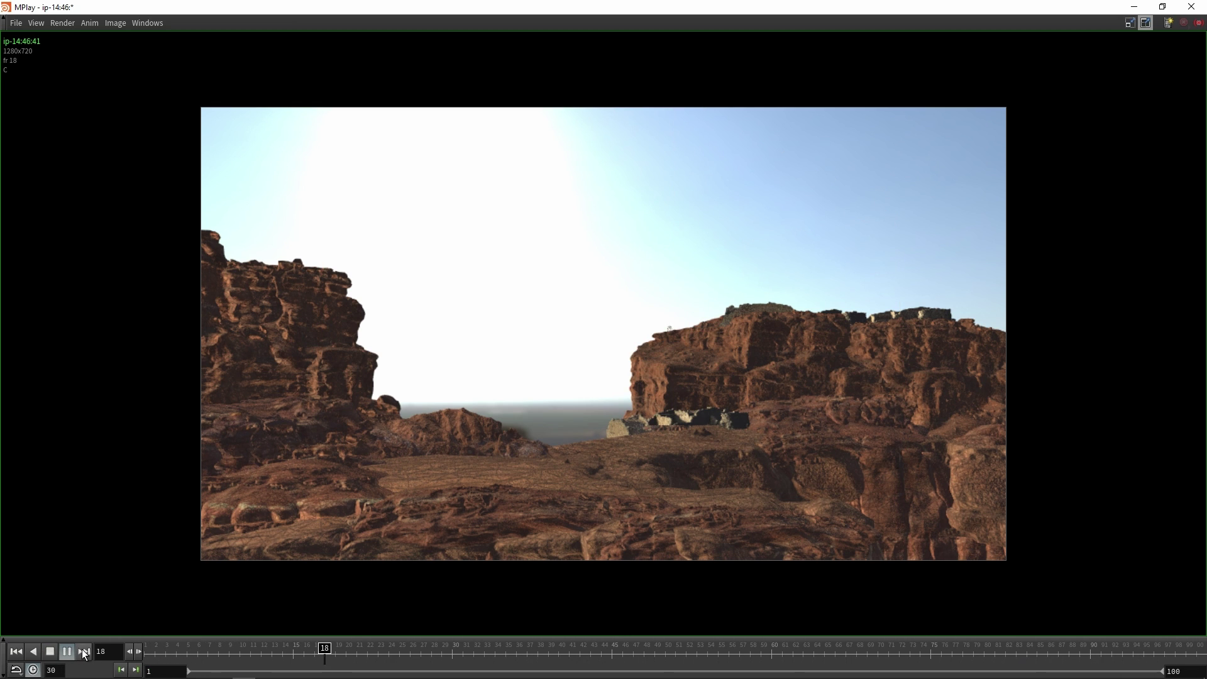